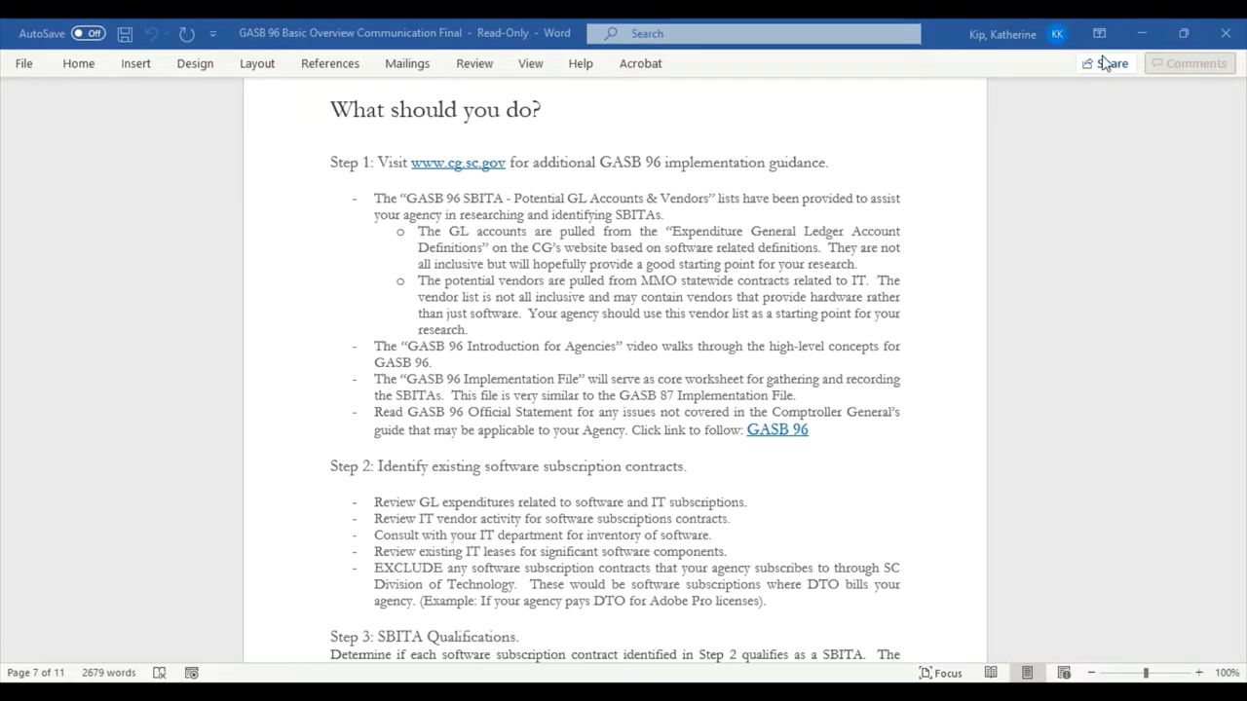
Step: Switch to the e-mail, open its "GASB 96 SBITA - Potential GL Accounts & Vendors.xlsx" attachment in Excel, and discard the recovered files
{"action": "left_click", "coordinate": [1143, 35]}
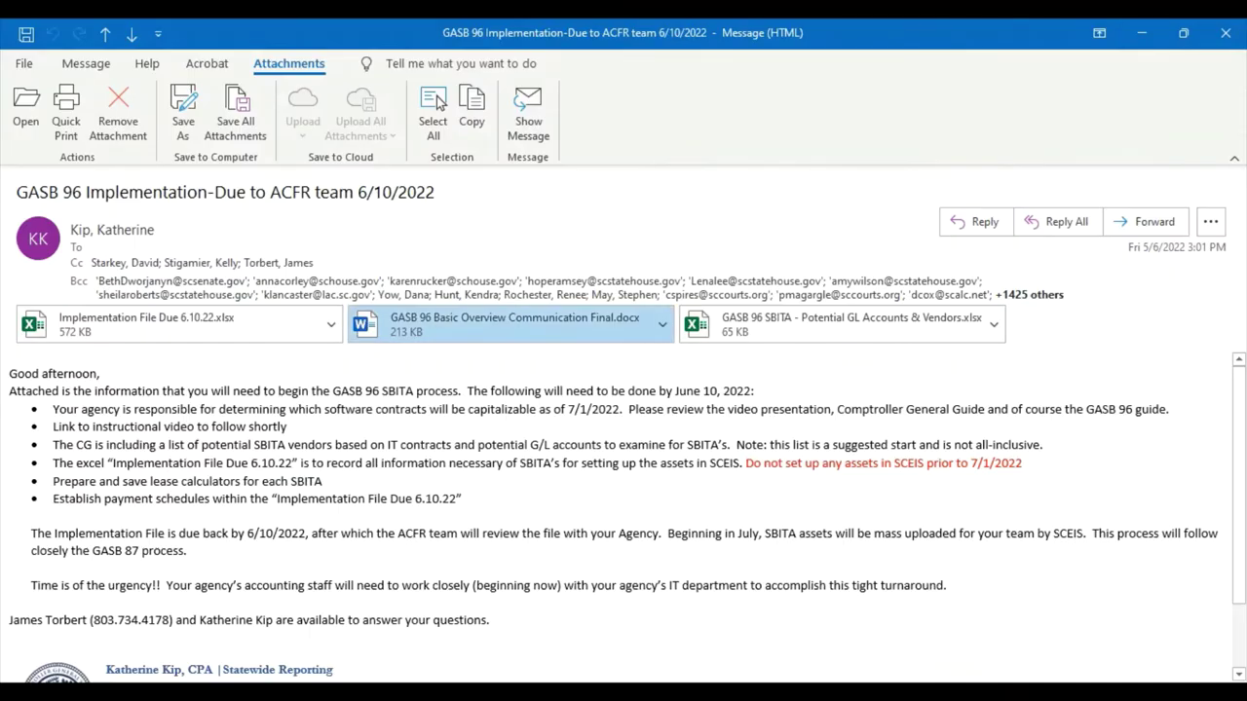
{"action": "double_click", "coordinate": [877, 324]}
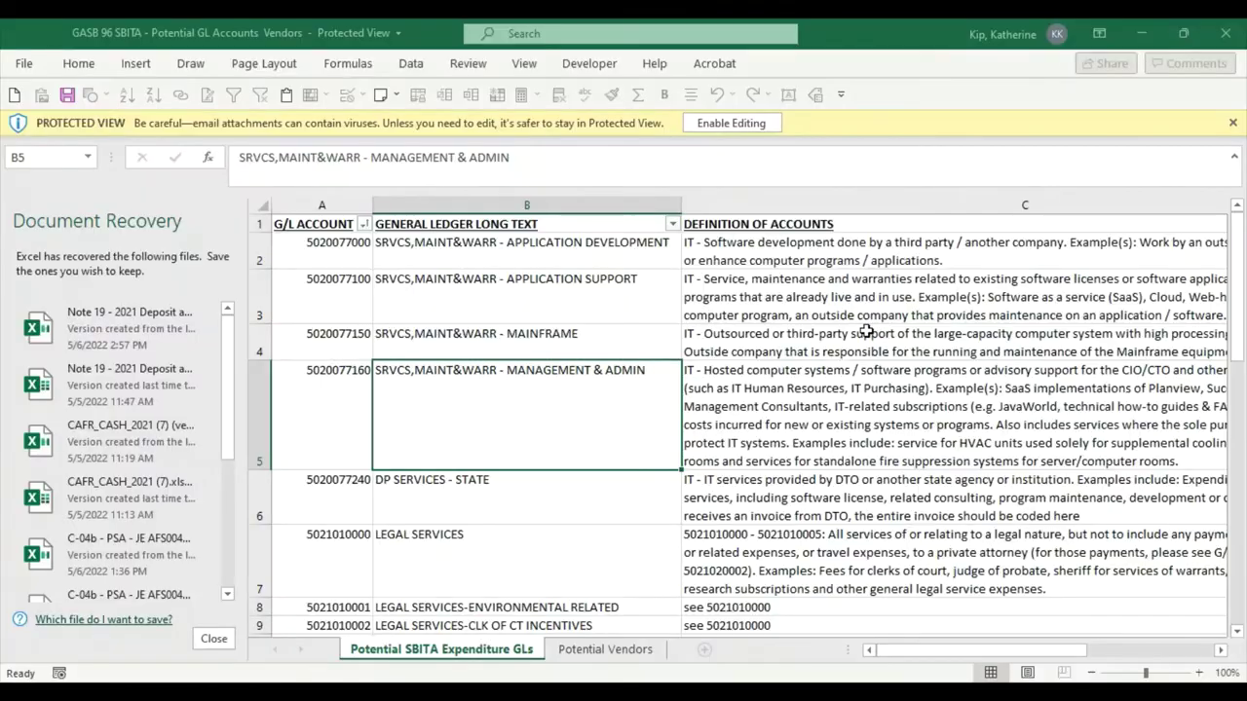
{"action": "left_click", "coordinate": [214, 638]}
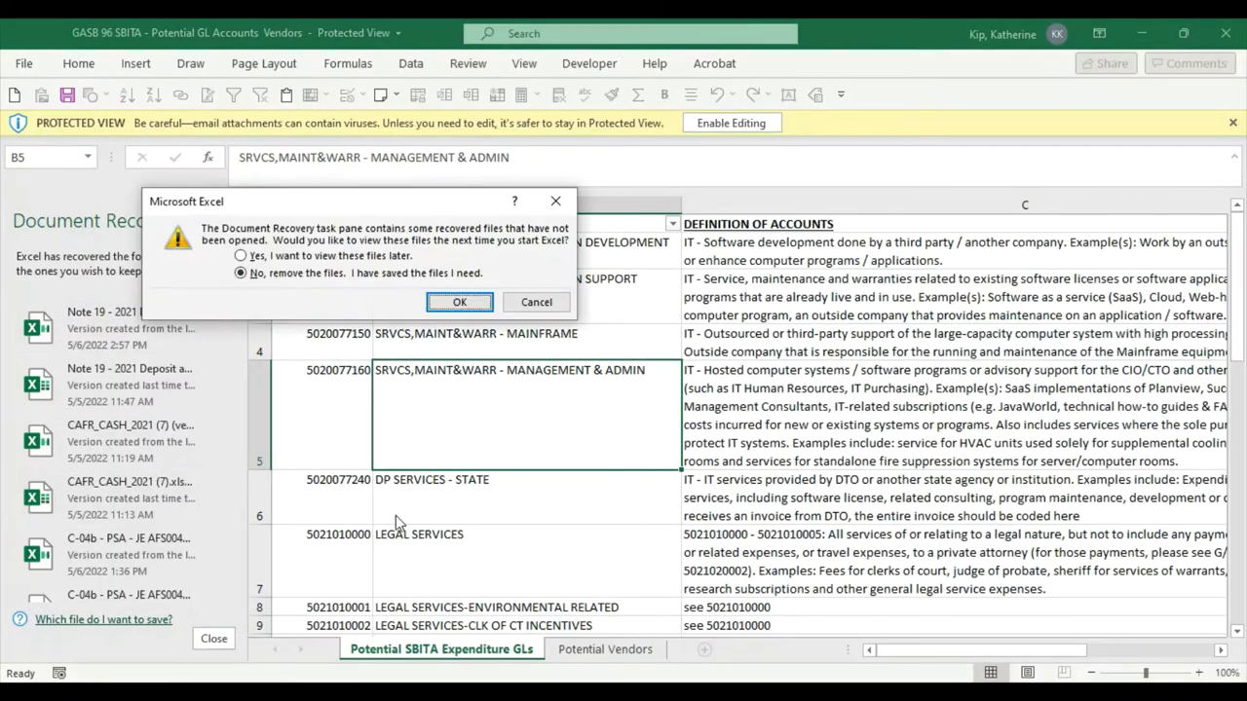
{"action": "left_click", "coordinate": [459, 302]}
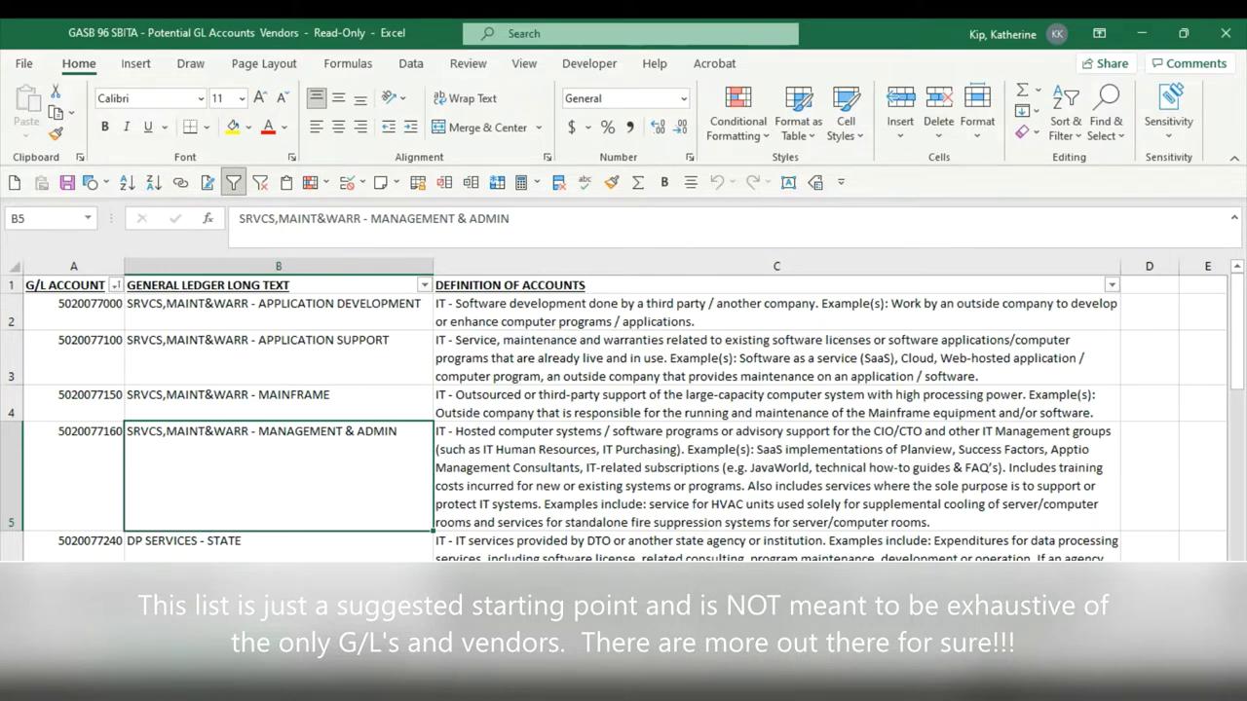
Step: View the beginning of the vendor list on the Potential Vendors sheet
{"action": "key", "text": "ctrl+Page_Down"}
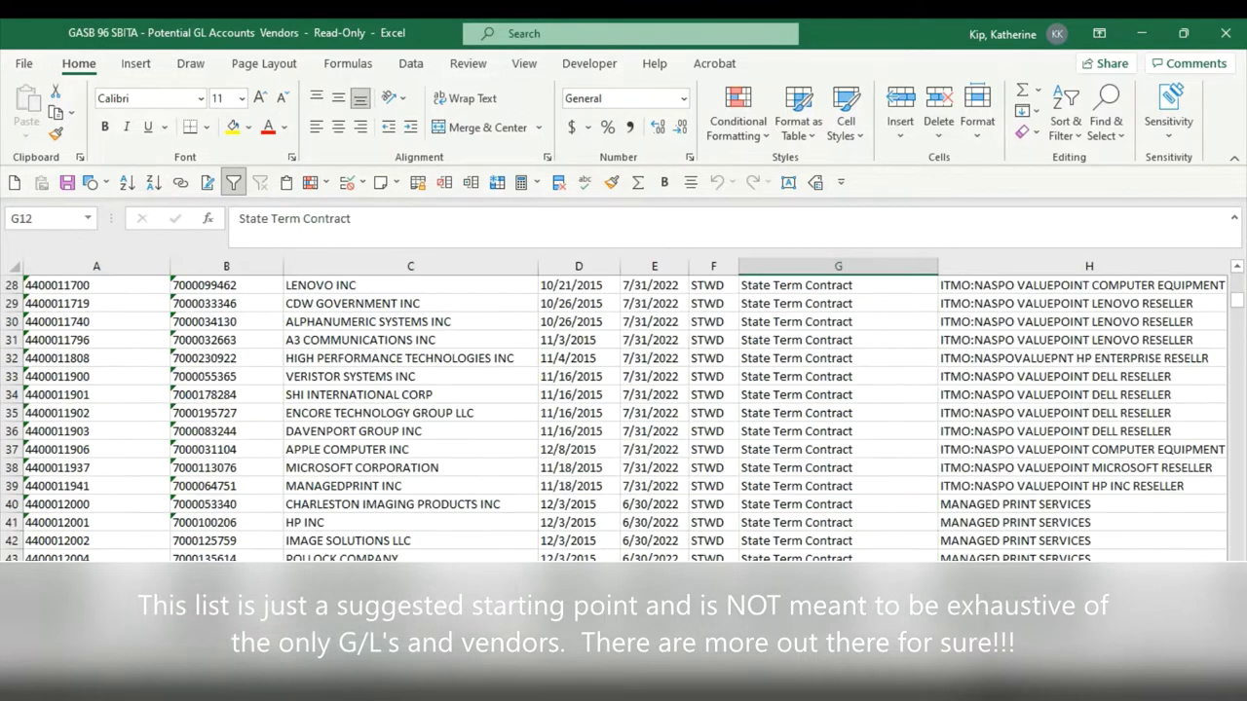
{"action": "scroll", "coordinate": [623, 419], "scroll_direction": "up", "scroll_amount": 9}
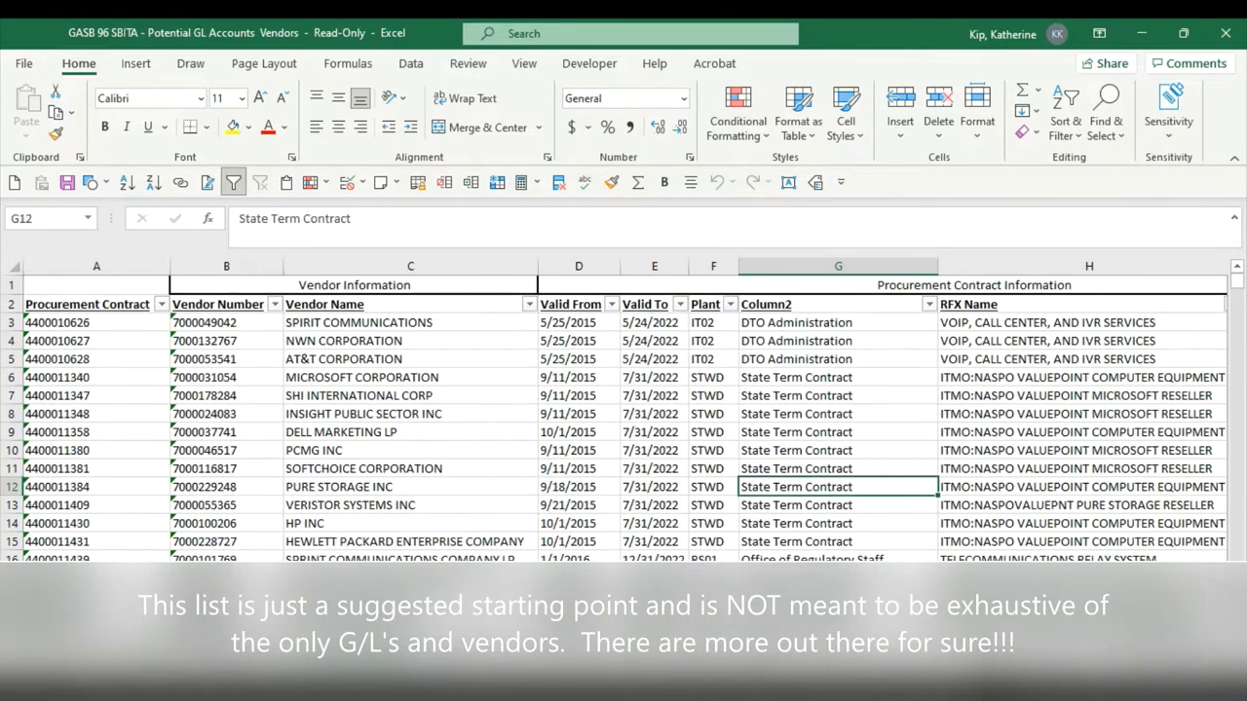
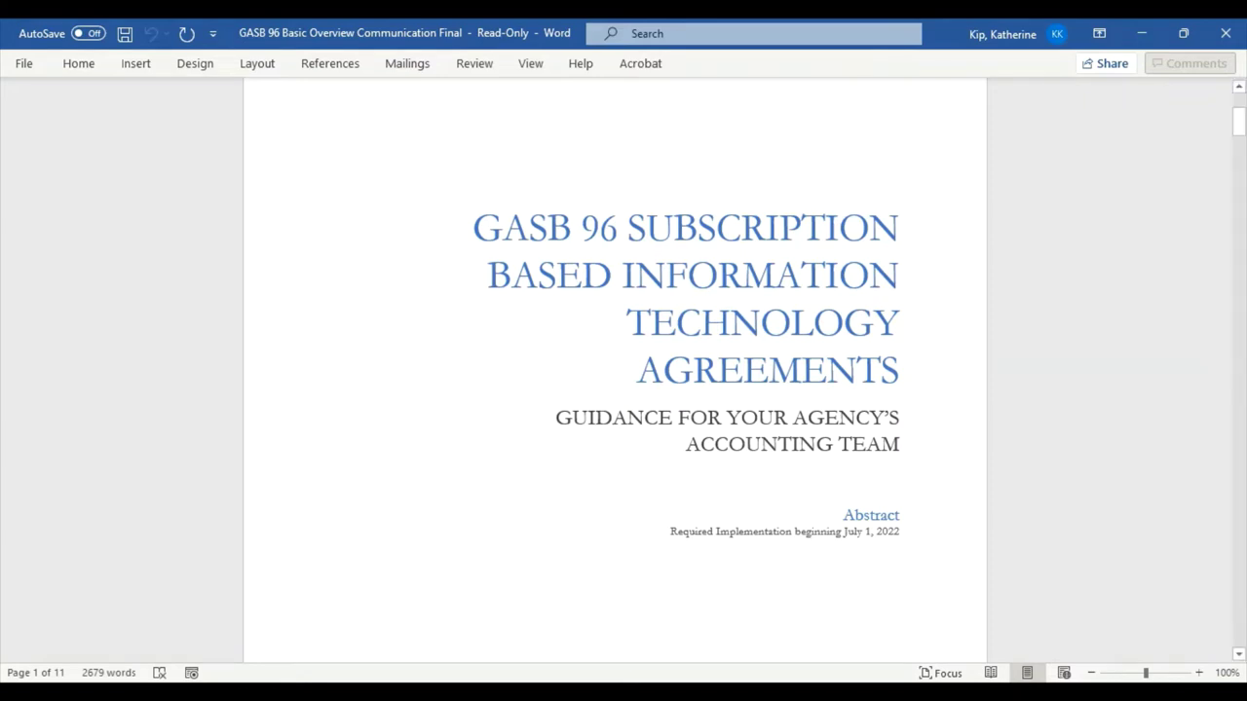
Step: Leave the Word overview document for the "Implementation File Due 6.10.22" workbook in Excel and enable editing
{"action": "key", "text": "alt+F4"}
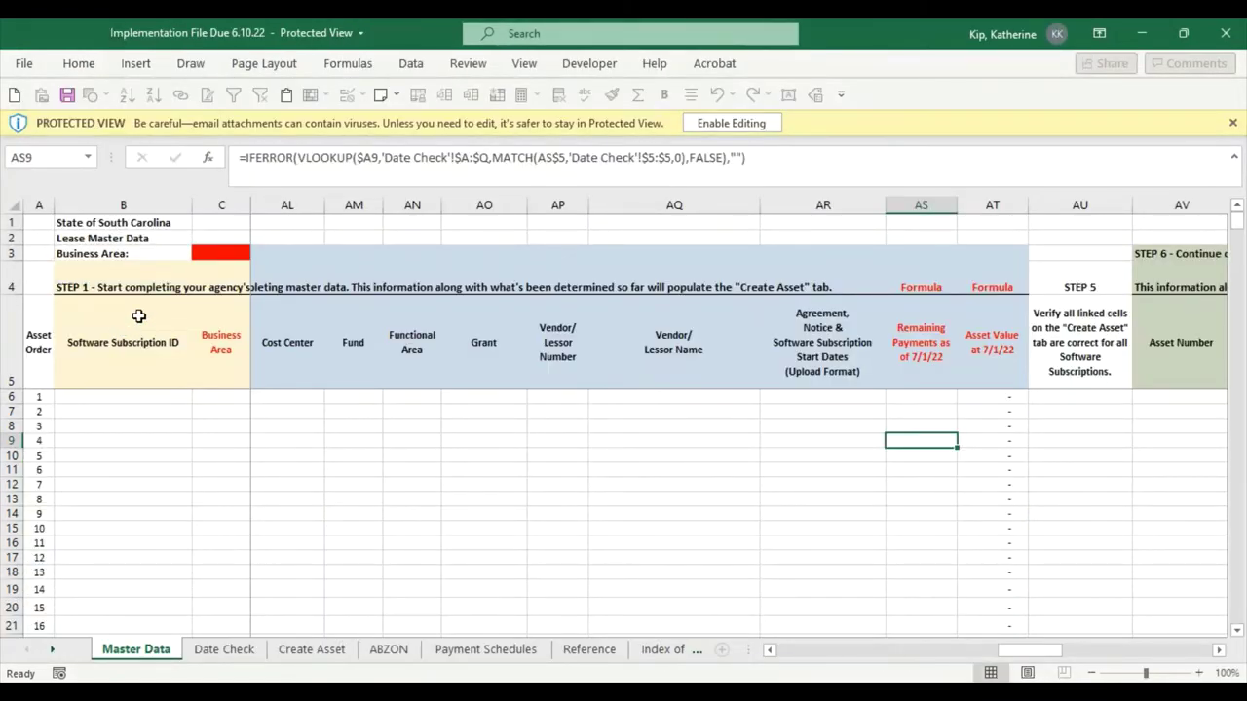
{"action": "left_click", "coordinate": [732, 124]}
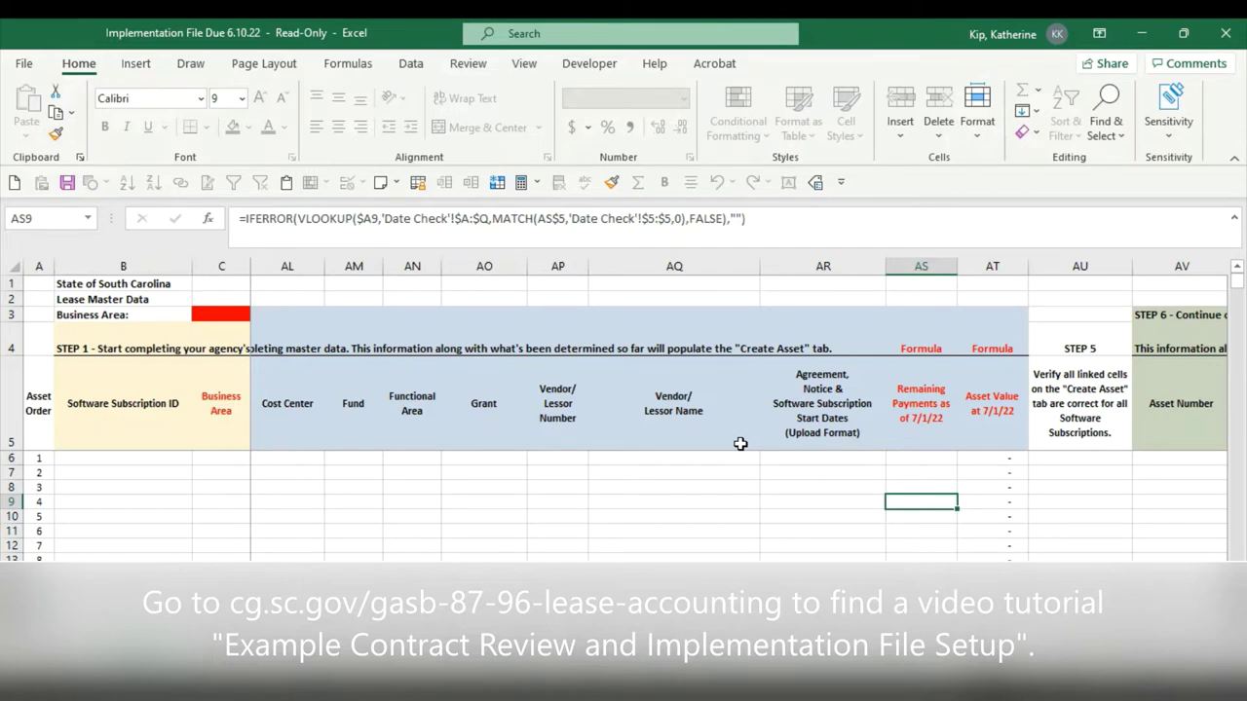
Step: Enter "software 1" as the Software Subscription ID for asset 1 in cell B6 of the Master Data sheet
{"action": "left_click", "coordinate": [97, 457]}
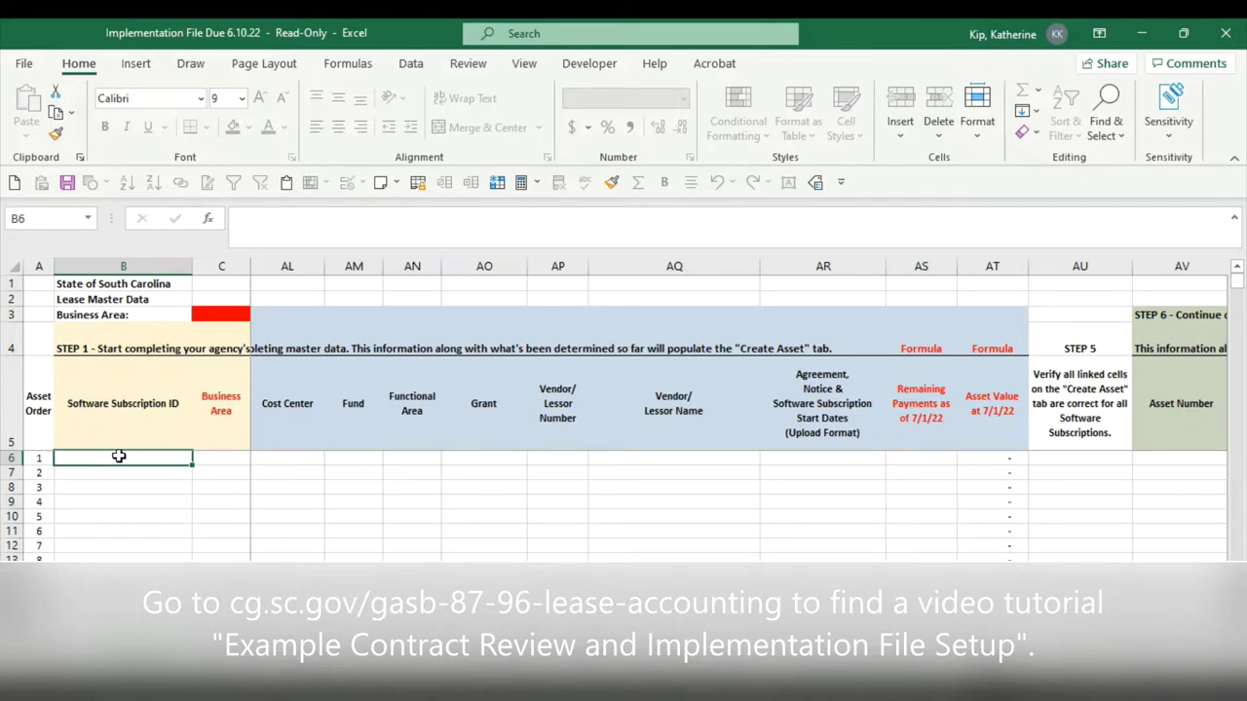
{"action": "left_click", "coordinate": [122, 474]}
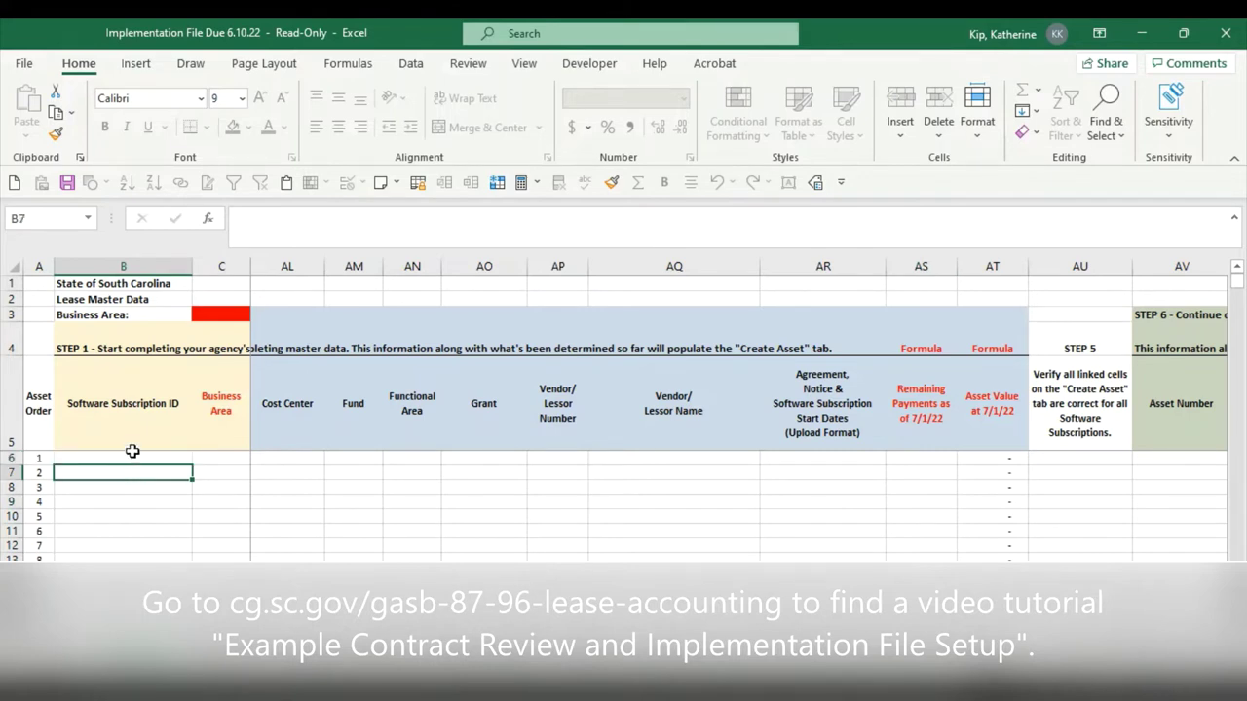
{"action": "left_click", "coordinate": [133, 451]}
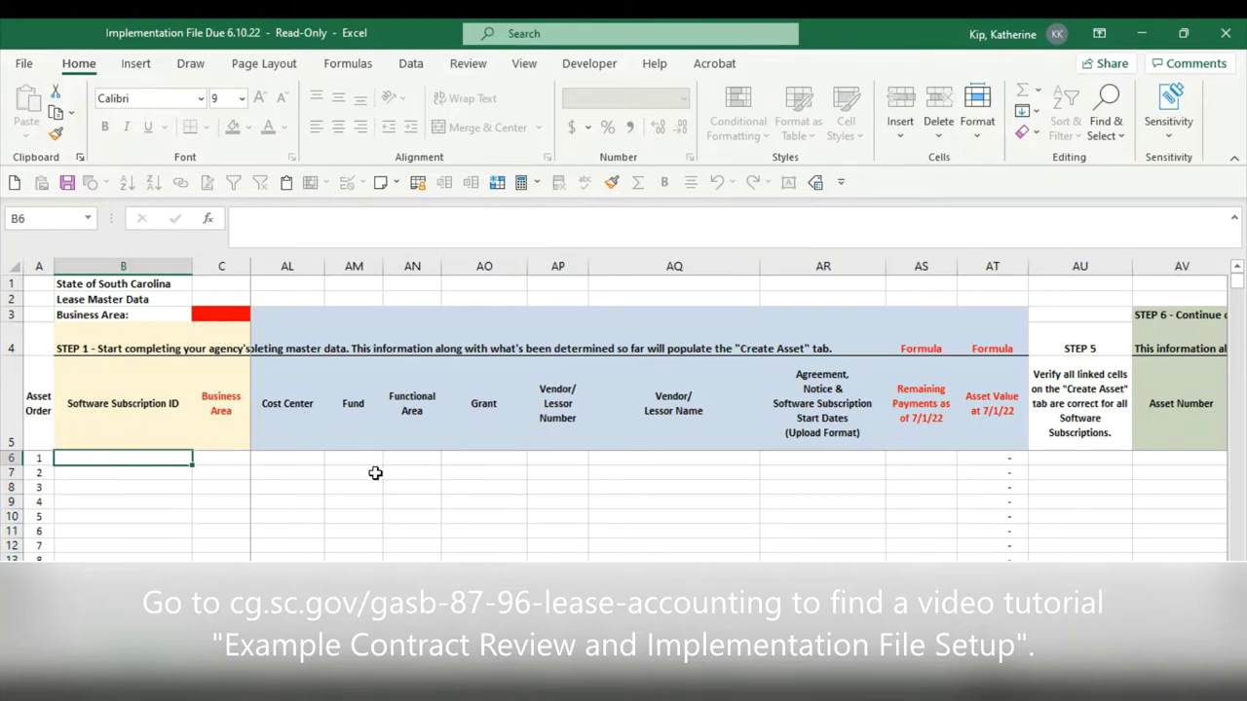
{"action": "type", "text": "software Subscription ID"}
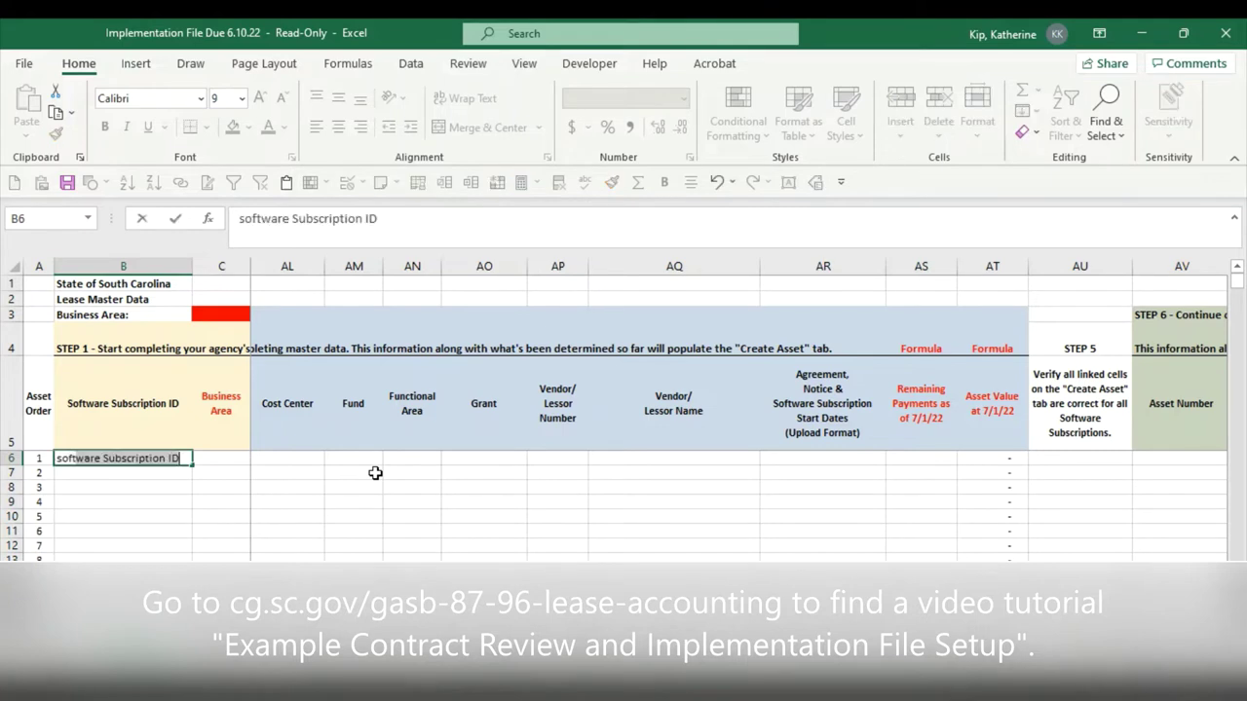
{"action": "key", "text": "BackSpace"}
{"action": "key", "text": "BackSpace"}
{"action": "key", "text": "BackSpace"}
{"action": "key", "text": "BackSpace"}
{"action": "key", "text": "BackSpace"}
{"action": "key", "text": "BackSpace"}
{"action": "key", "text": "BackSpace"}
{"action": "key", "text": "BackSpace"}
{"action": "key", "text": "BackSpace"}
{"action": "key", "text": "BackSpace"}
{"action": "key", "text": "BackSpace"}
{"action": "key", "text": "BackSpace"}
{"action": "key", "text": "BackSpace"}
{"action": "key", "text": "BackSpace"}
{"action": "key", "text": "BackSpace"}
{"action": "key", "text": "BackSpace"}
{"action": "key", "text": "BackSpace"}
{"action": "key", "text": "BackSpace"}
{"action": "key", "text": "BackSpace"}
{"action": "key", "text": "BackSpace"}
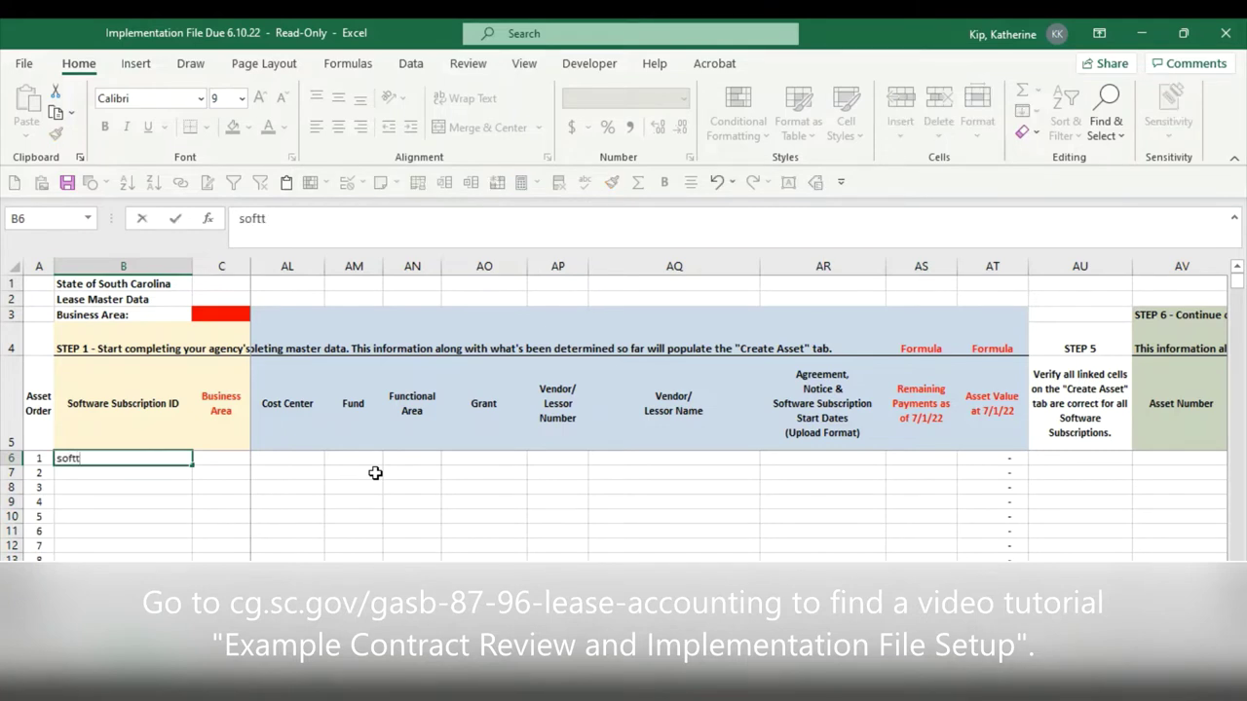
{"action": "type", "text": "tware 1"}
{"action": "key", "text": "Tab"}
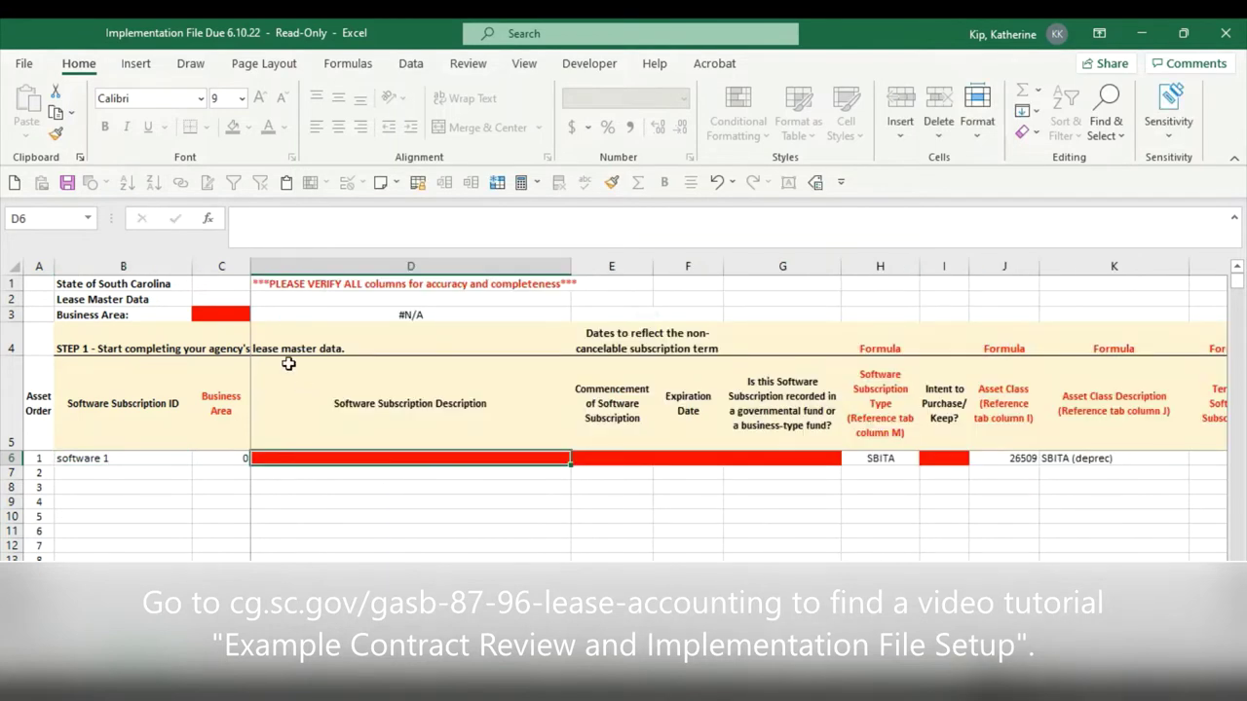
Step: Set the Business Area in cell C3 of the Master Data sheet to A010
{"action": "left_click", "coordinate": [244, 315]}
{"action": "left_click", "coordinate": [257, 316]}
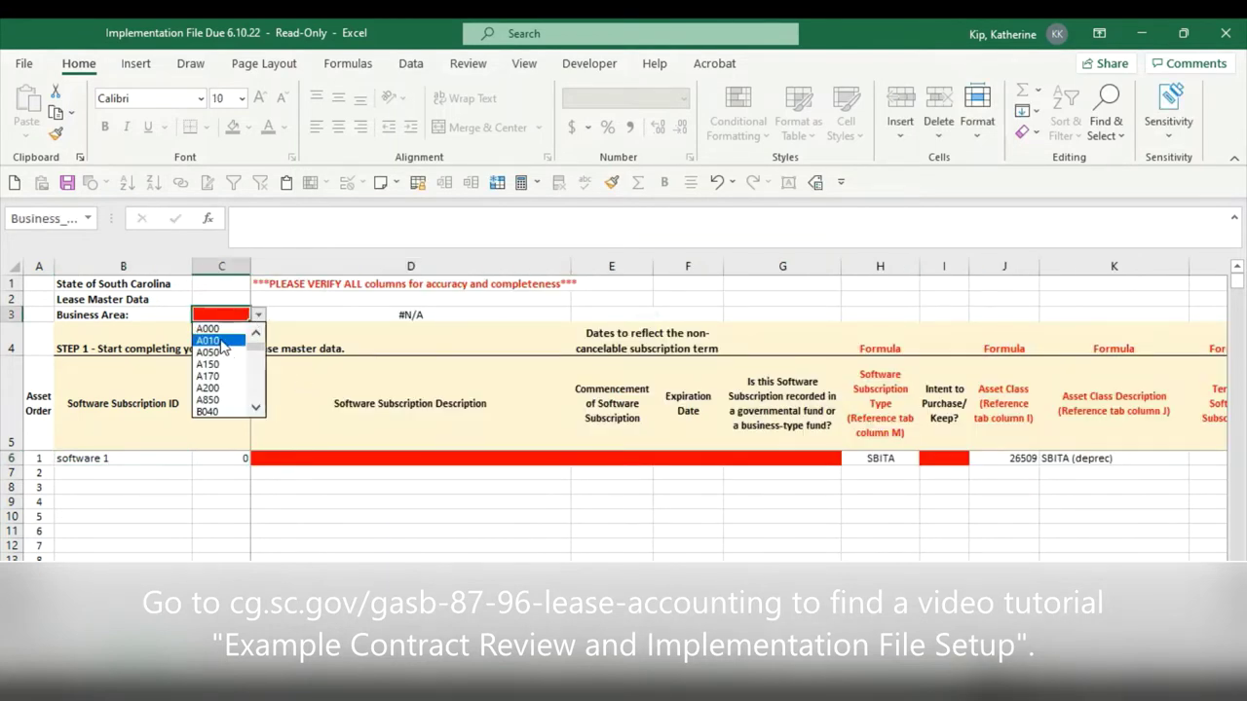
{"action": "left_click", "coordinate": [208, 340]}
Step: Enter "cloud computing" as the Software Subscription Description for software 1
{"action": "left_click", "coordinate": [327, 470]}
{"action": "left_click", "coordinate": [339, 455]}
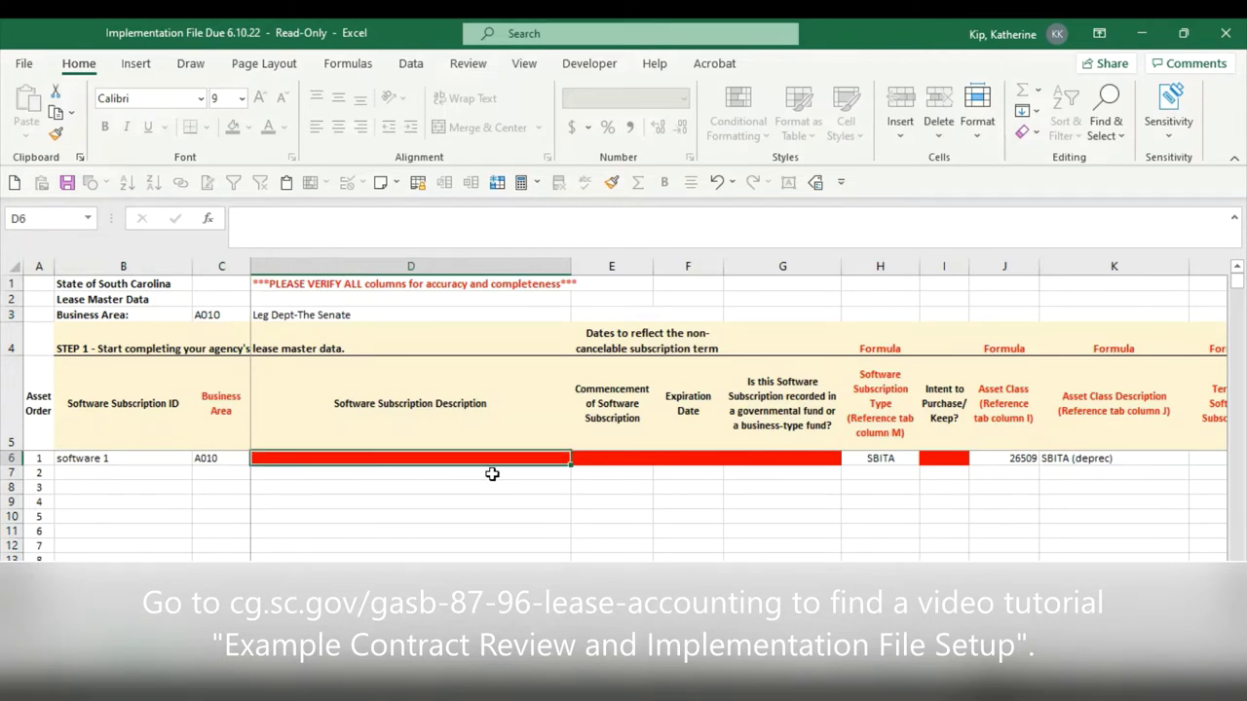
{"action": "type", "text": "cloud"}
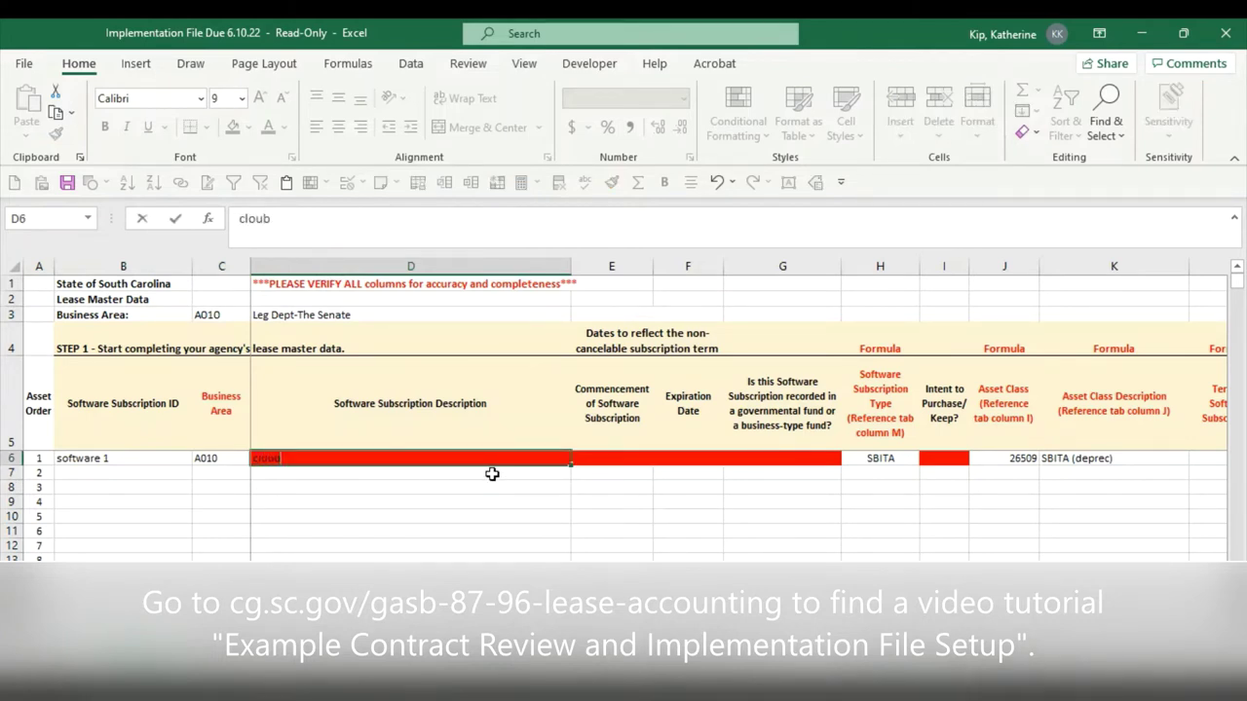
{"action": "type", "text": " computing"}
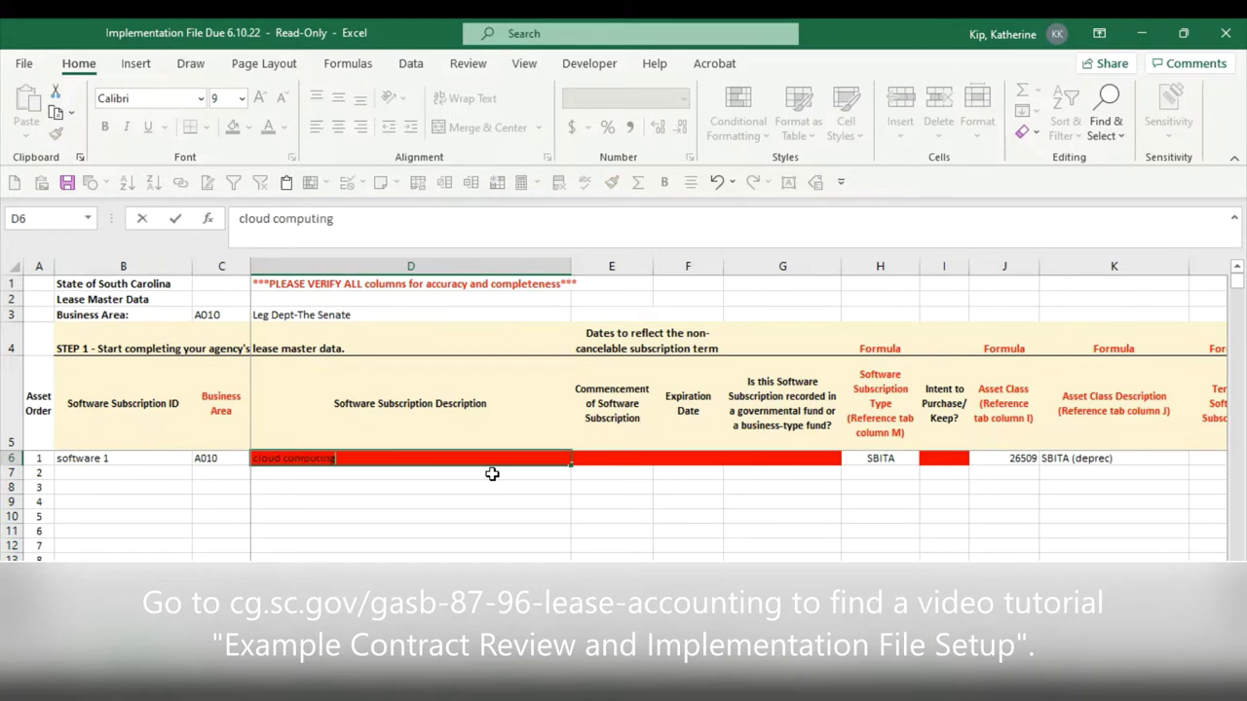
{"action": "key", "text": "Tab"}
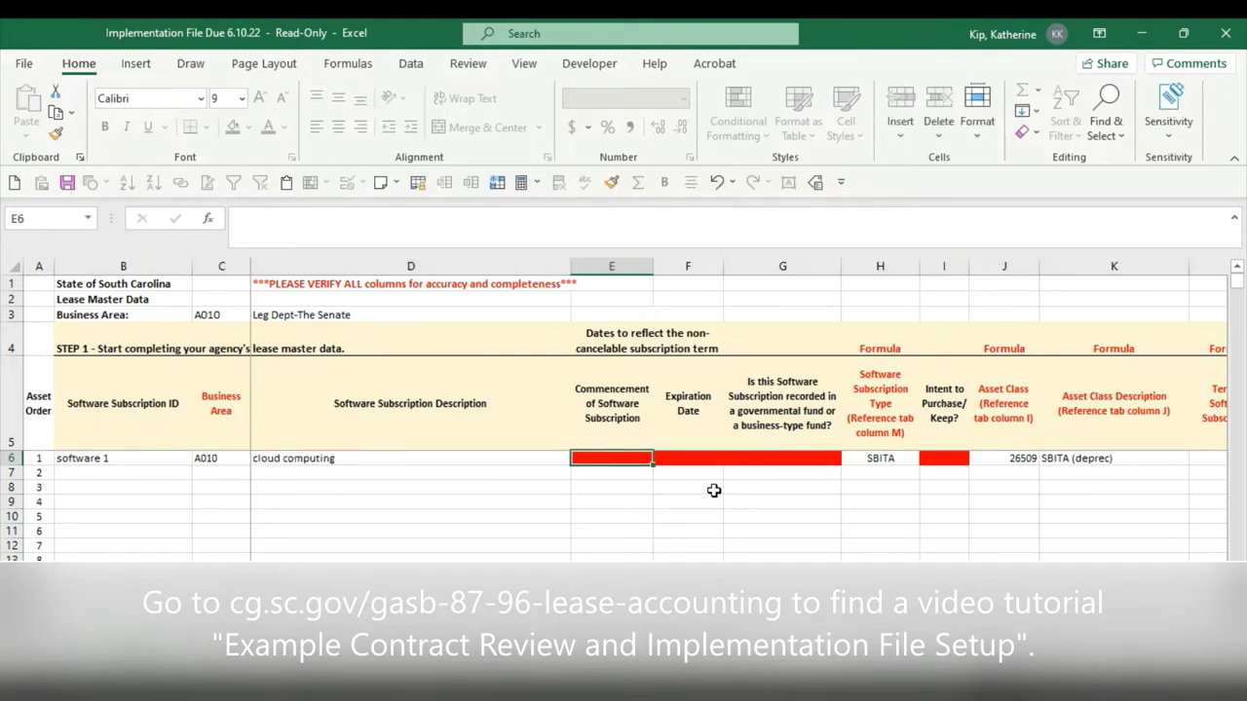
Step: Enter 7/1/2022 as the commencement date and 6/20/2025 as the expiration date for software 1
{"action": "type", "text": "7/"}
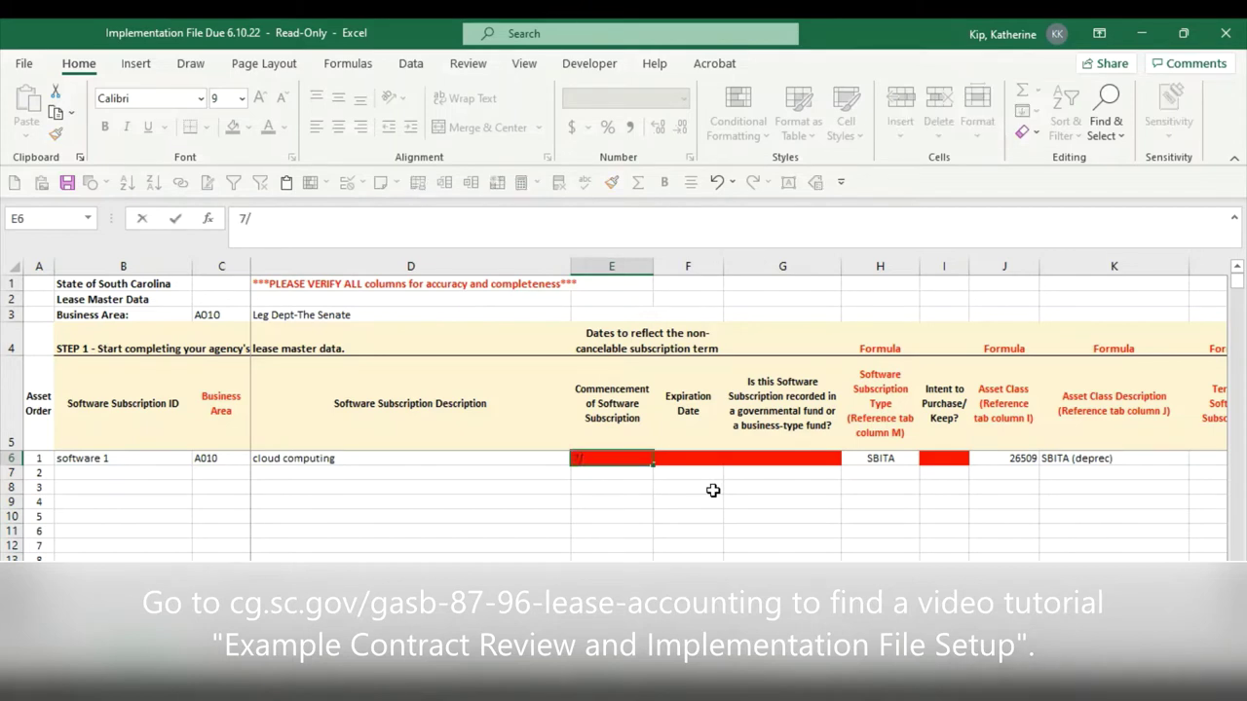
{"action": "type", "text": "1/2022"}
{"action": "left_click", "coordinate": [701, 459]}
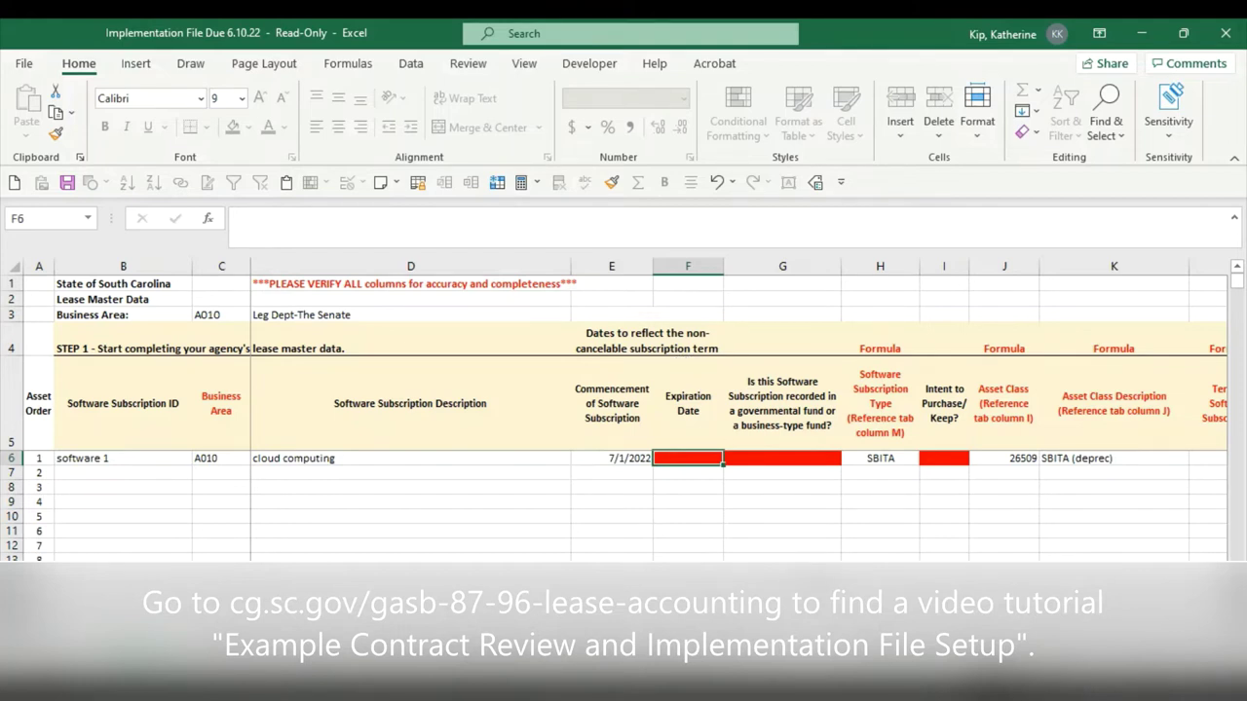
{"action": "type", "text": "6/"}
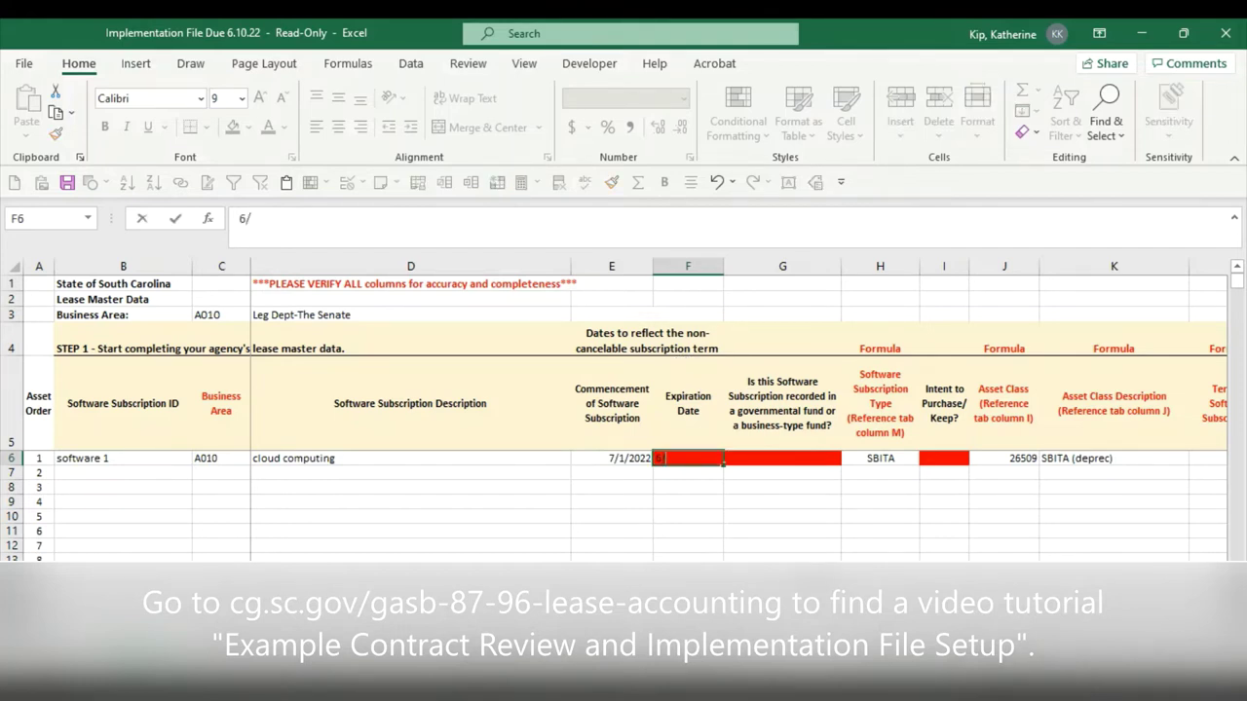
{"action": "type", "text": "20/2025"}
{"action": "key", "text": "Return"}
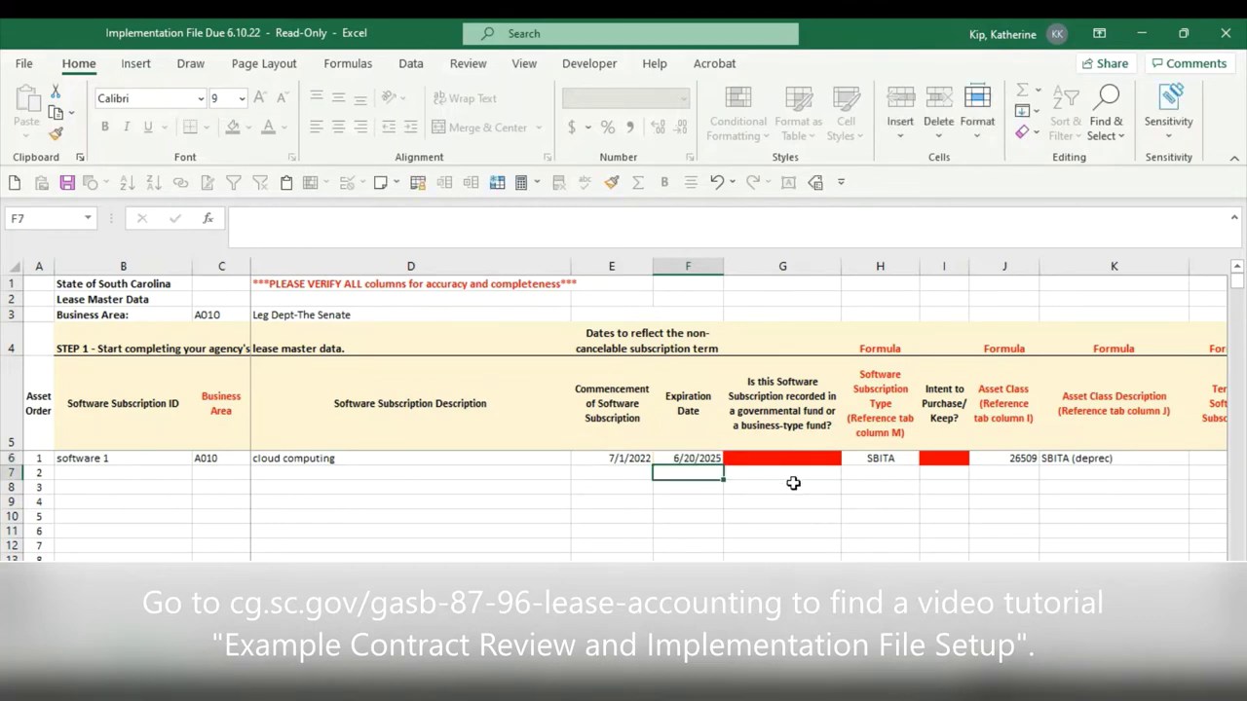
Step: Choose Governmental as the fund type in which the software 1 subscription is recorded
{"action": "scroll", "coordinate": [741, 409], "scroll_direction": "right", "scroll_amount": 8}
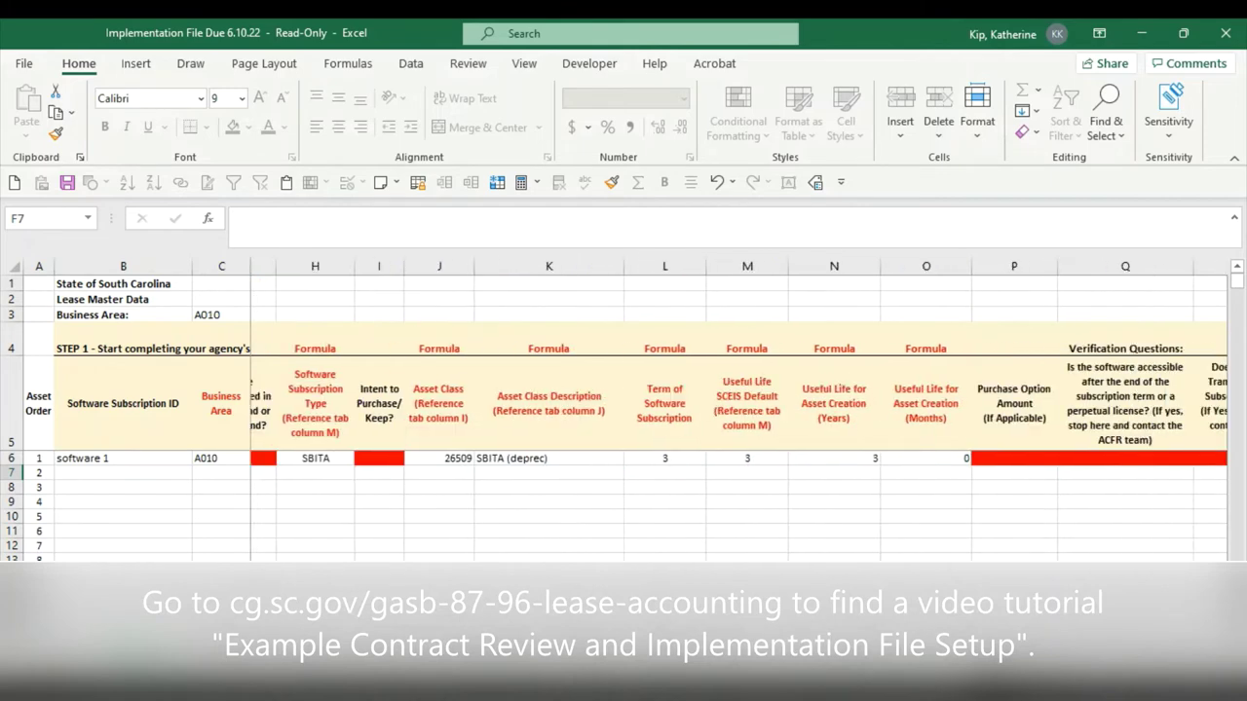
{"action": "scroll", "coordinate": [741, 409], "scroll_direction": "right", "scroll_amount": 6}
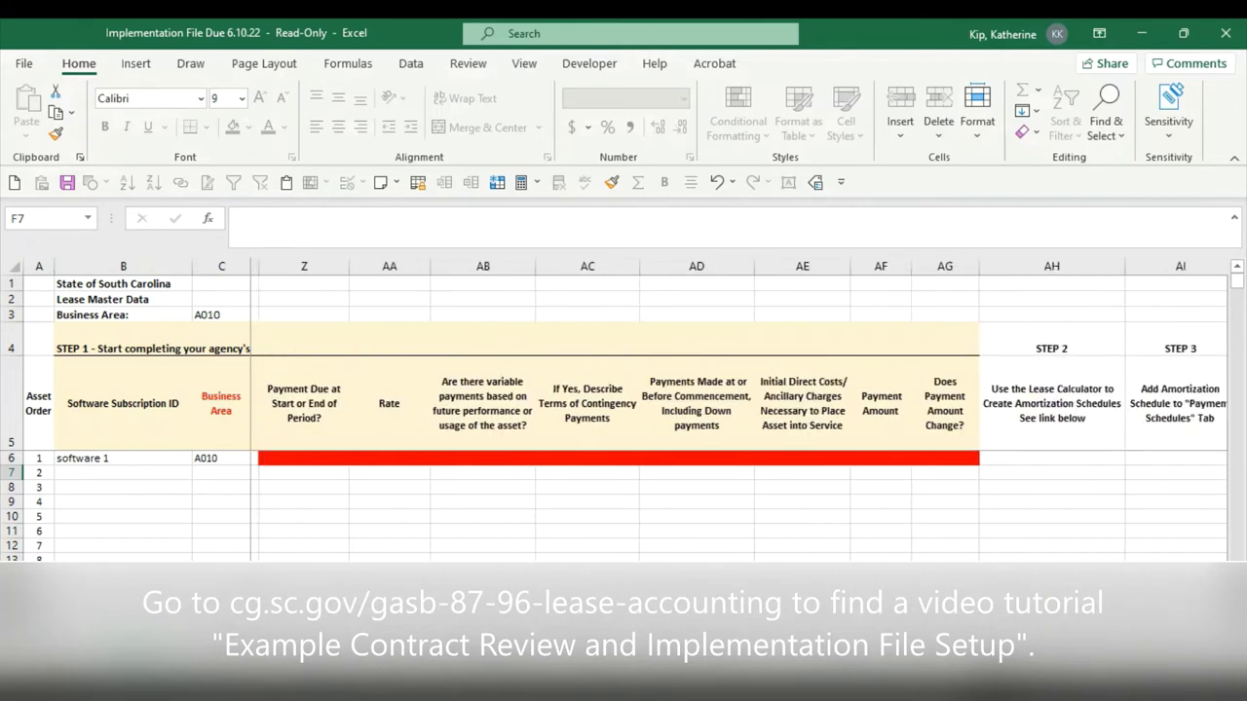
{"action": "scroll", "coordinate": [740, 410], "scroll_direction": "left", "scroll_amount": 10}
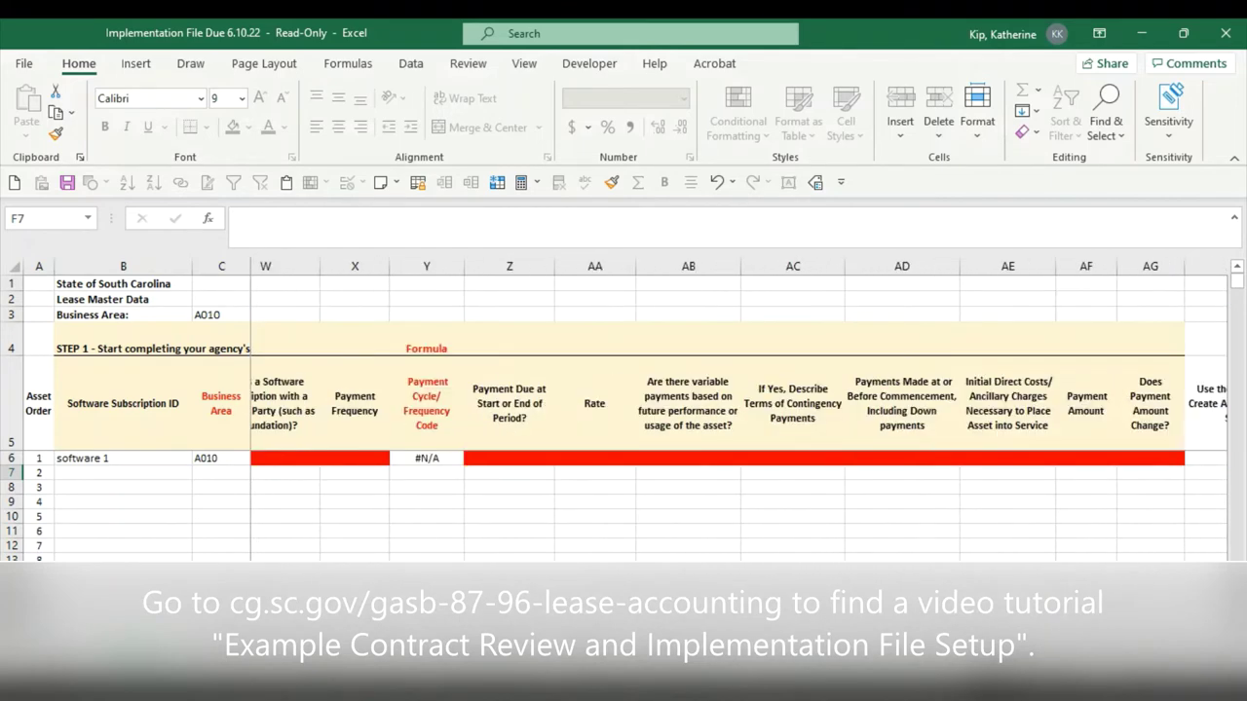
{"action": "scroll", "coordinate": [633, 448], "scroll_direction": "left", "scroll_amount": 2}
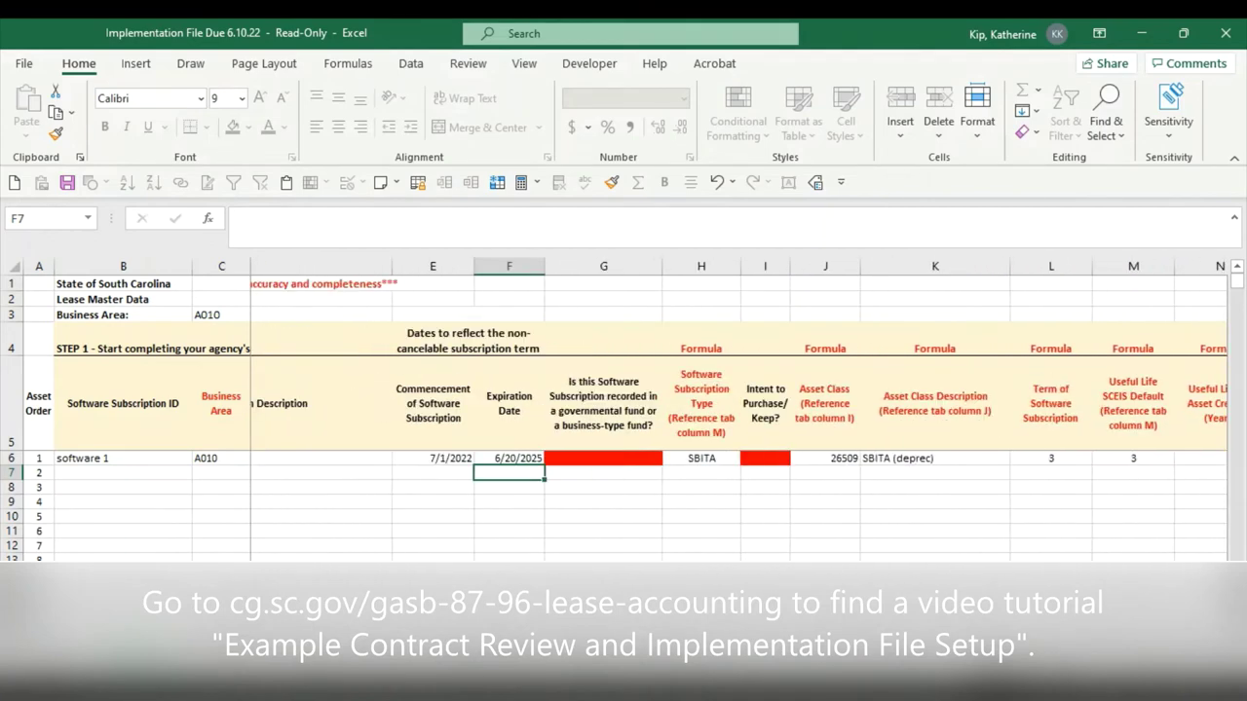
{"action": "left_click", "coordinate": [489, 462]}
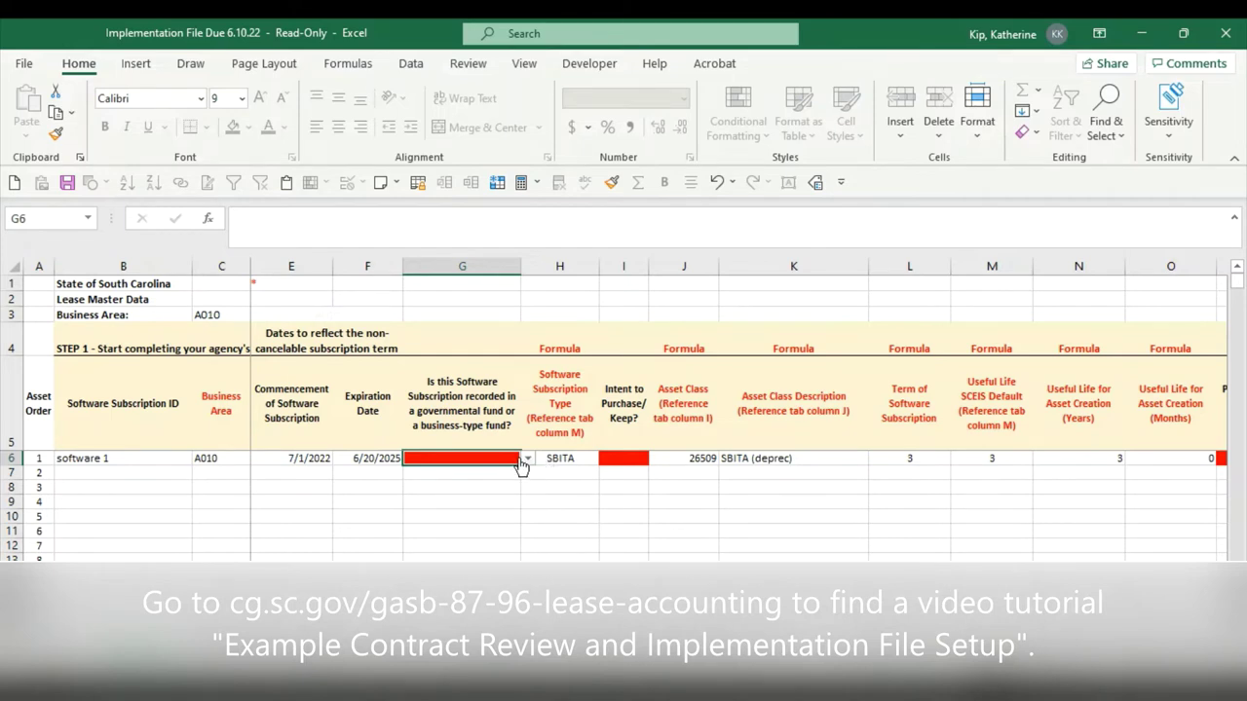
{"action": "left_click", "coordinate": [527, 458]}
{"action": "left_click", "coordinate": [481, 473]}
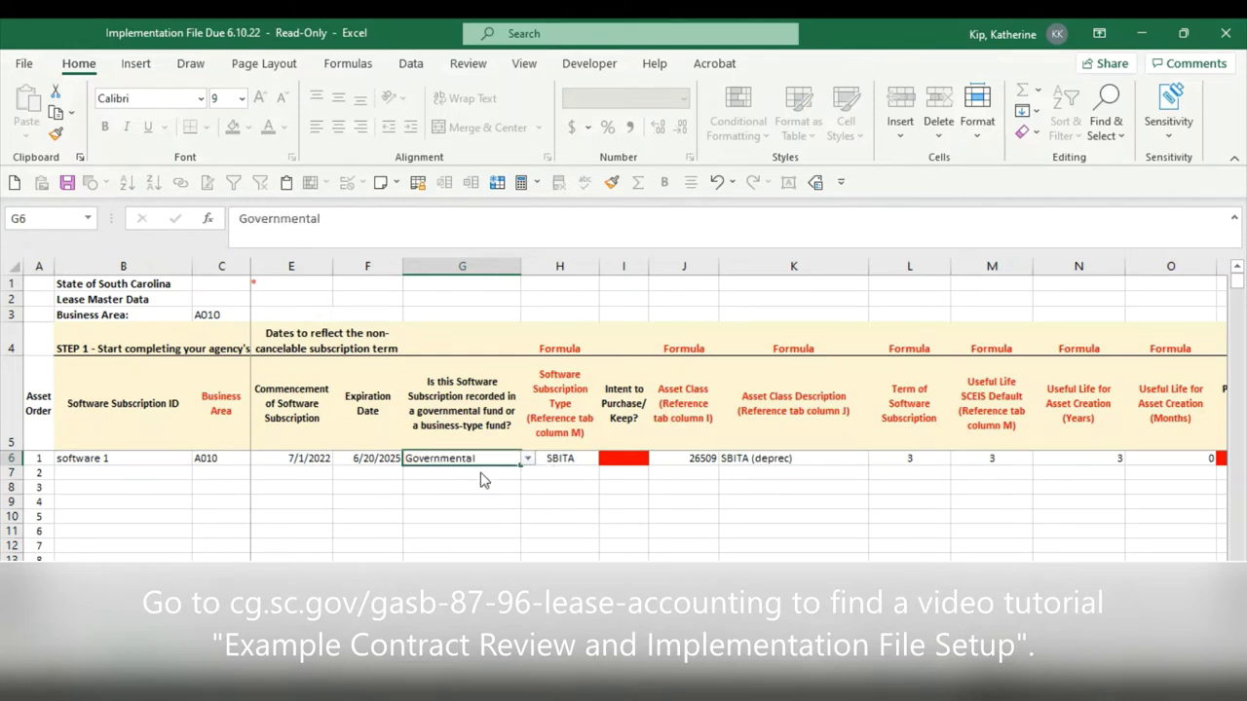
Step: Set Intent to Purchase/Keep to No for software 1
{"action": "left_click", "coordinate": [633, 465]}
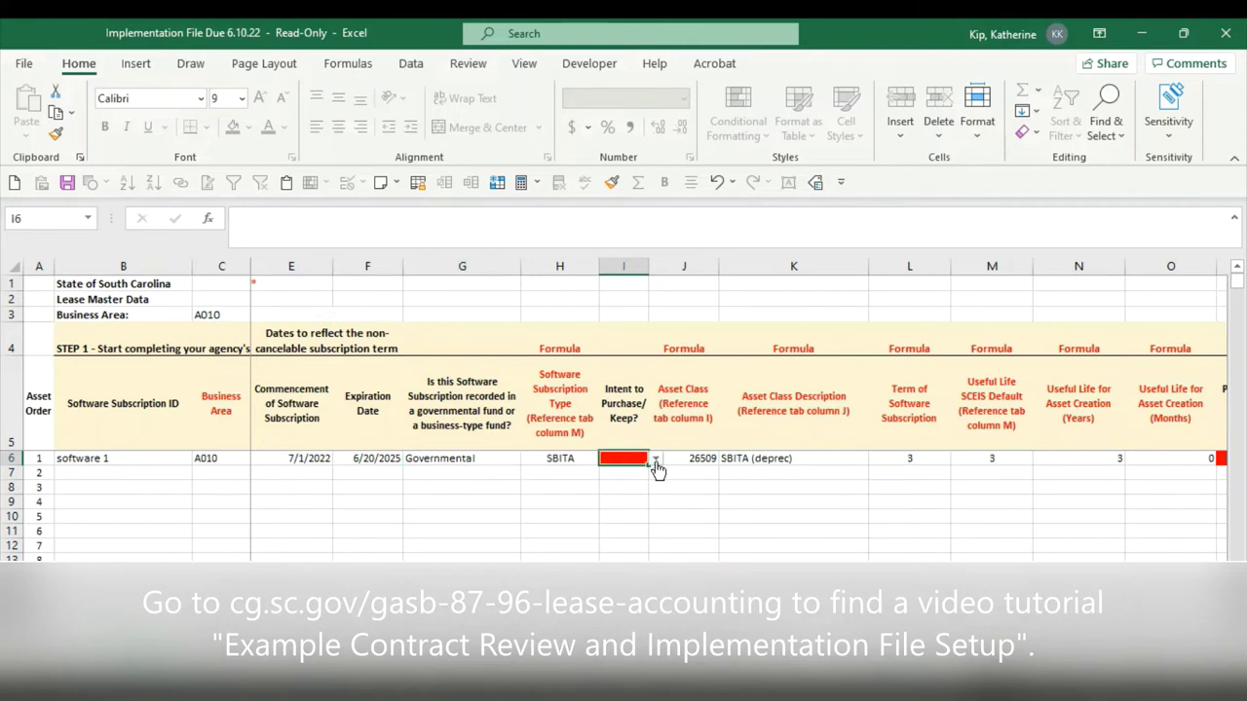
{"action": "left_click", "coordinate": [656, 461]}
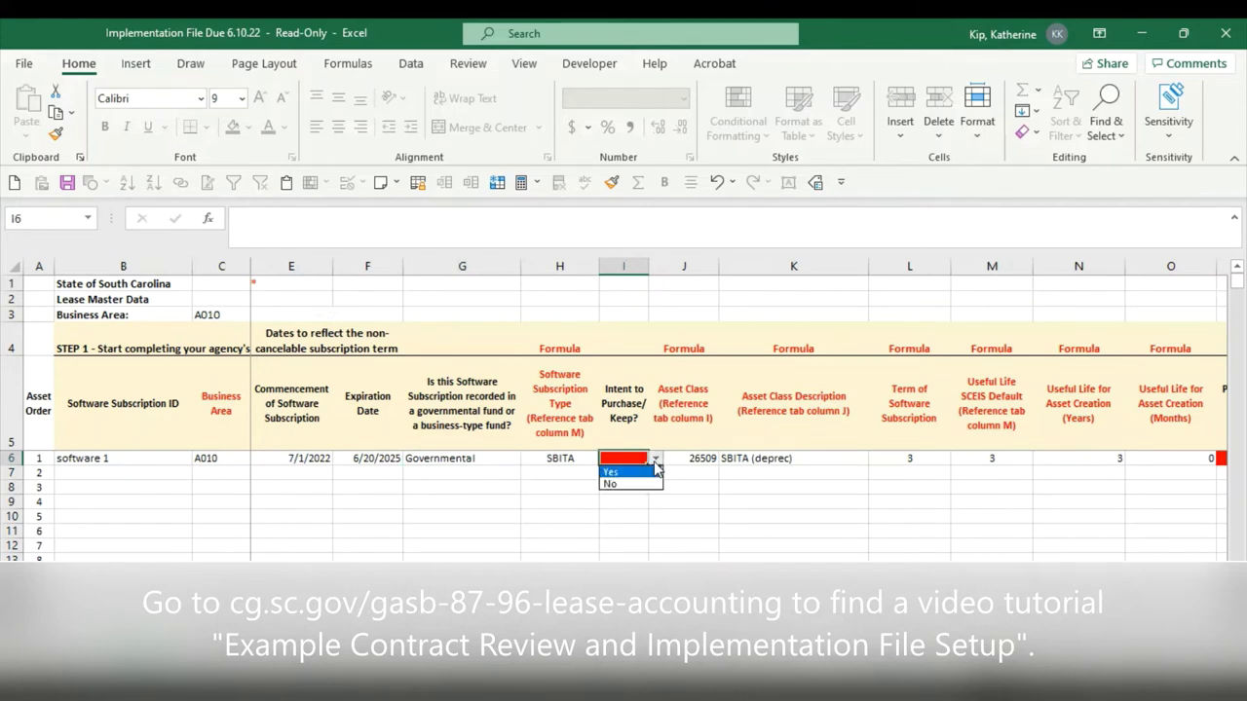
{"action": "left_click", "coordinate": [631, 484]}
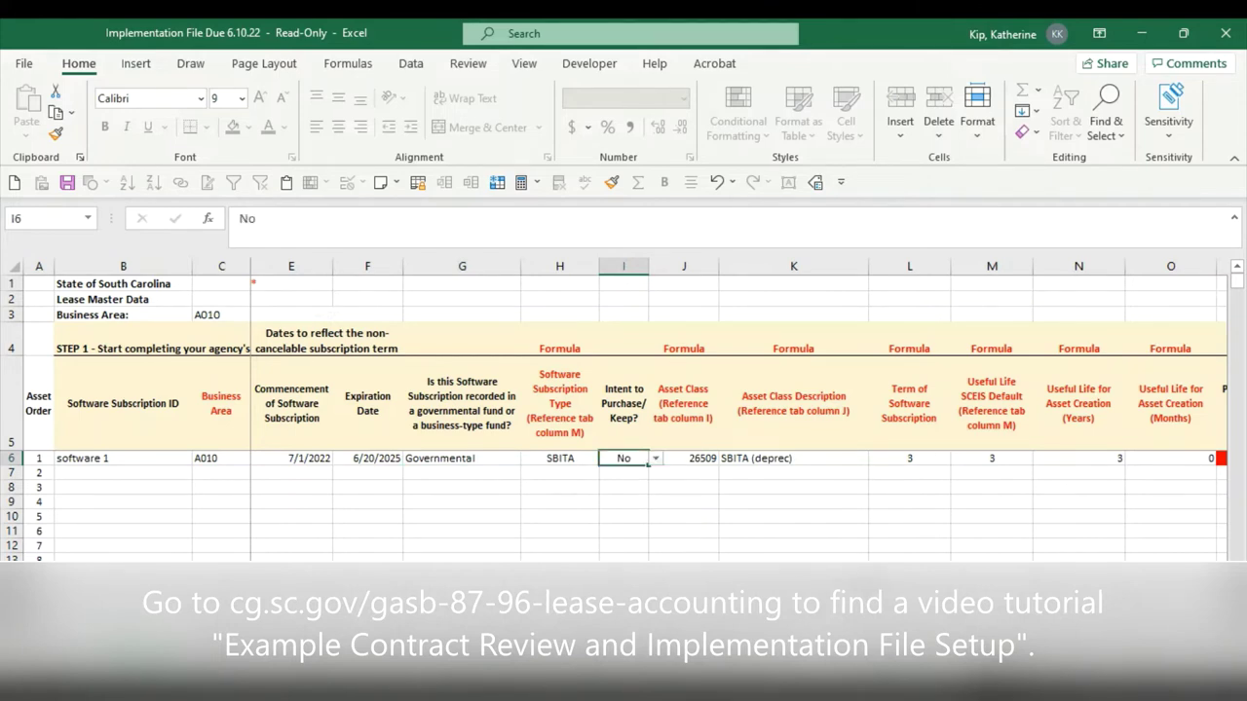
Step: Enter 0 as the Purchase Option Amount for software 1
{"action": "scroll", "coordinate": [855, 515], "scroll_direction": "right", "scroll_amount": 2}
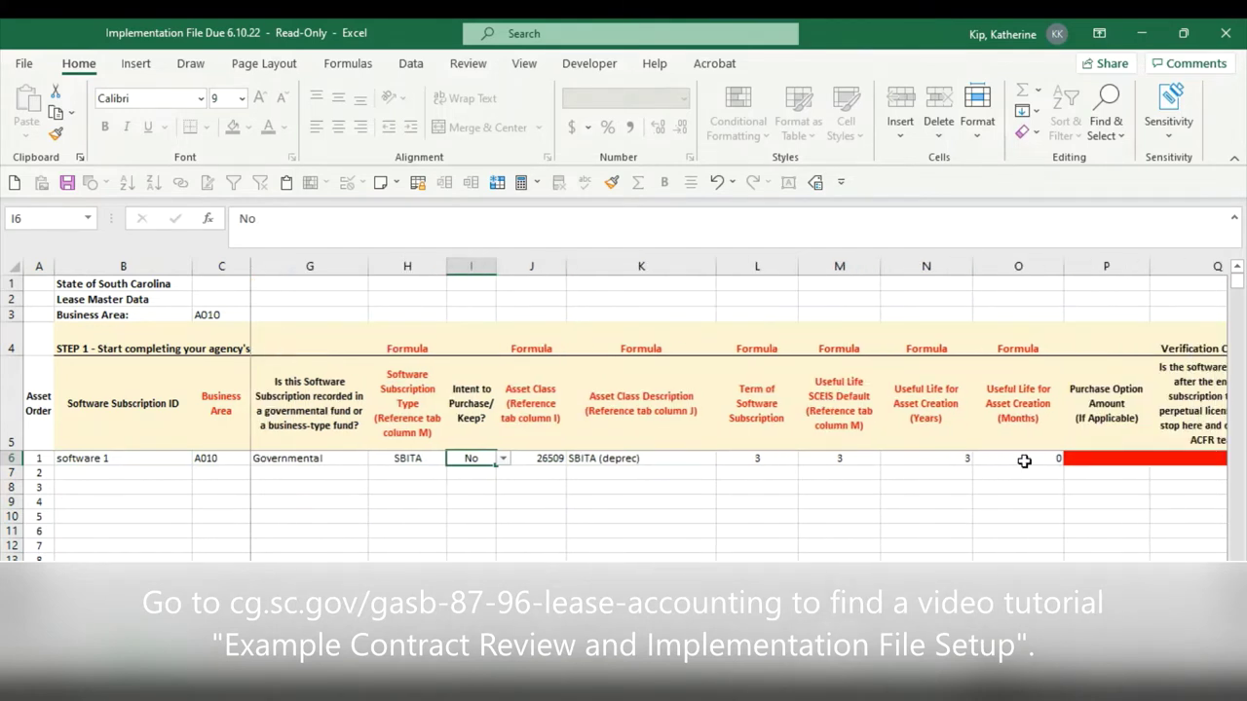
{"action": "scroll", "coordinate": [739, 409], "scroll_direction": "right", "scroll_amount": 5}
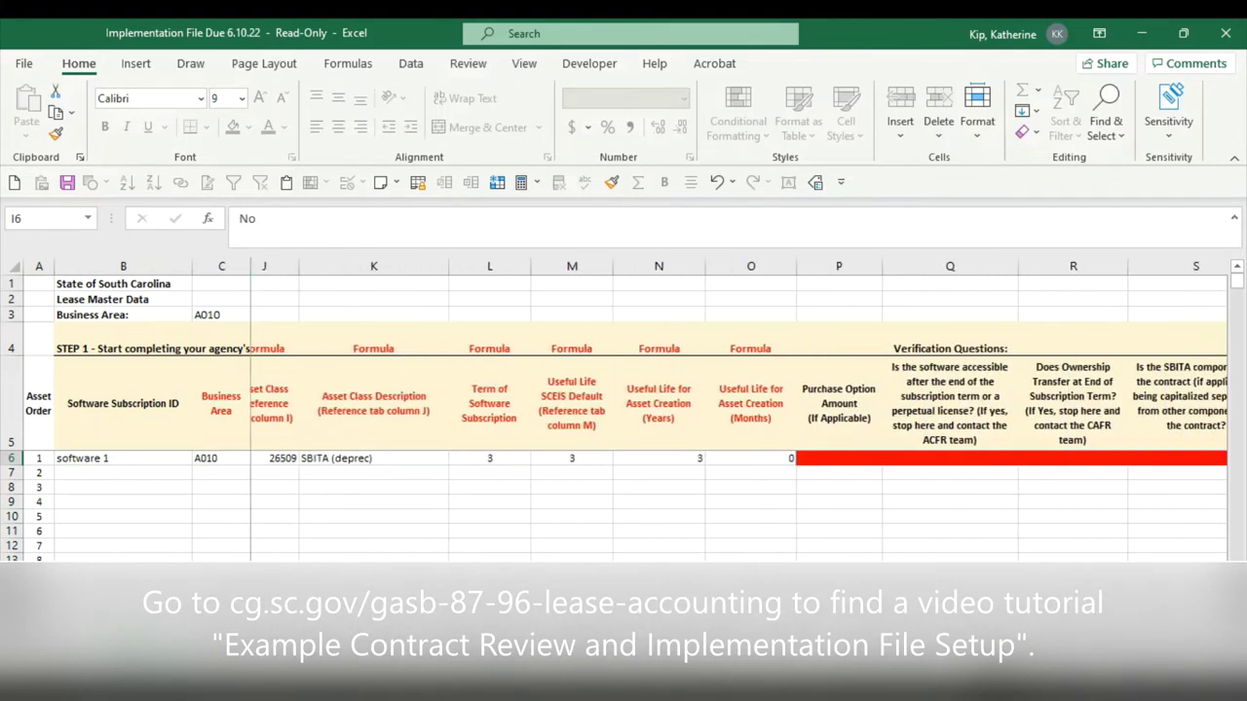
{"action": "left_click", "coordinate": [661, 458]}
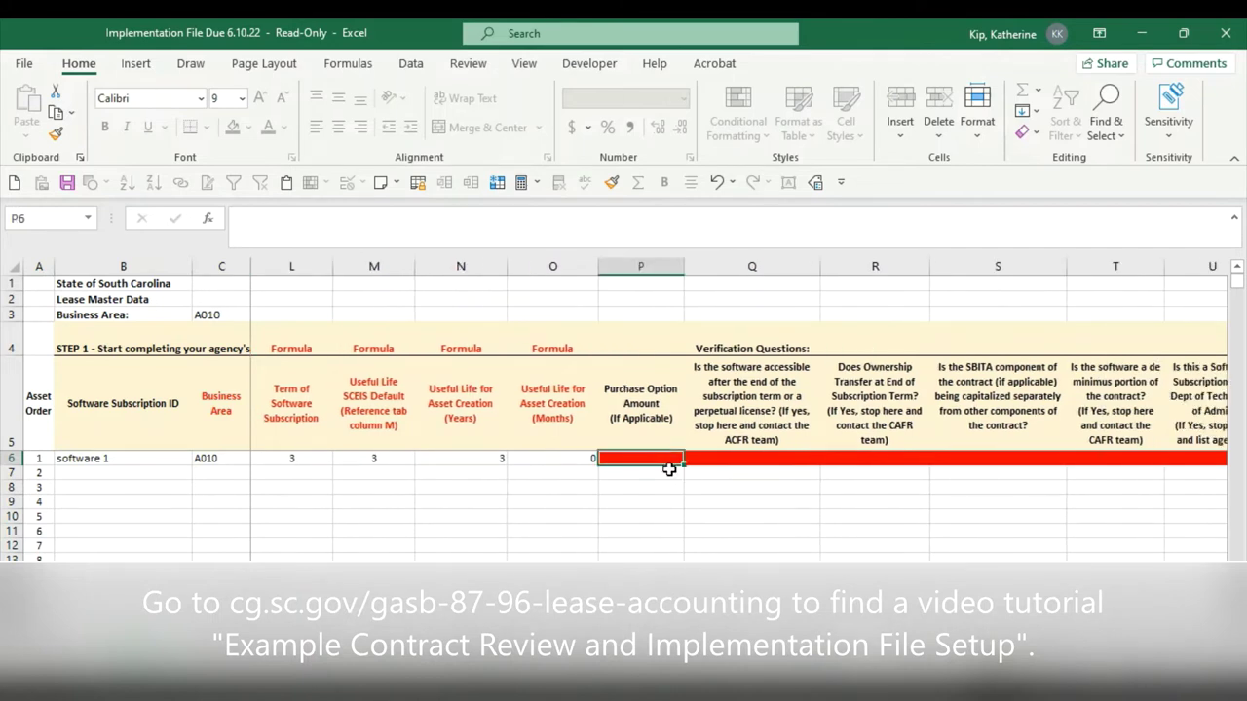
{"action": "type", "text": "0"}
{"action": "key", "text": "Tab"}
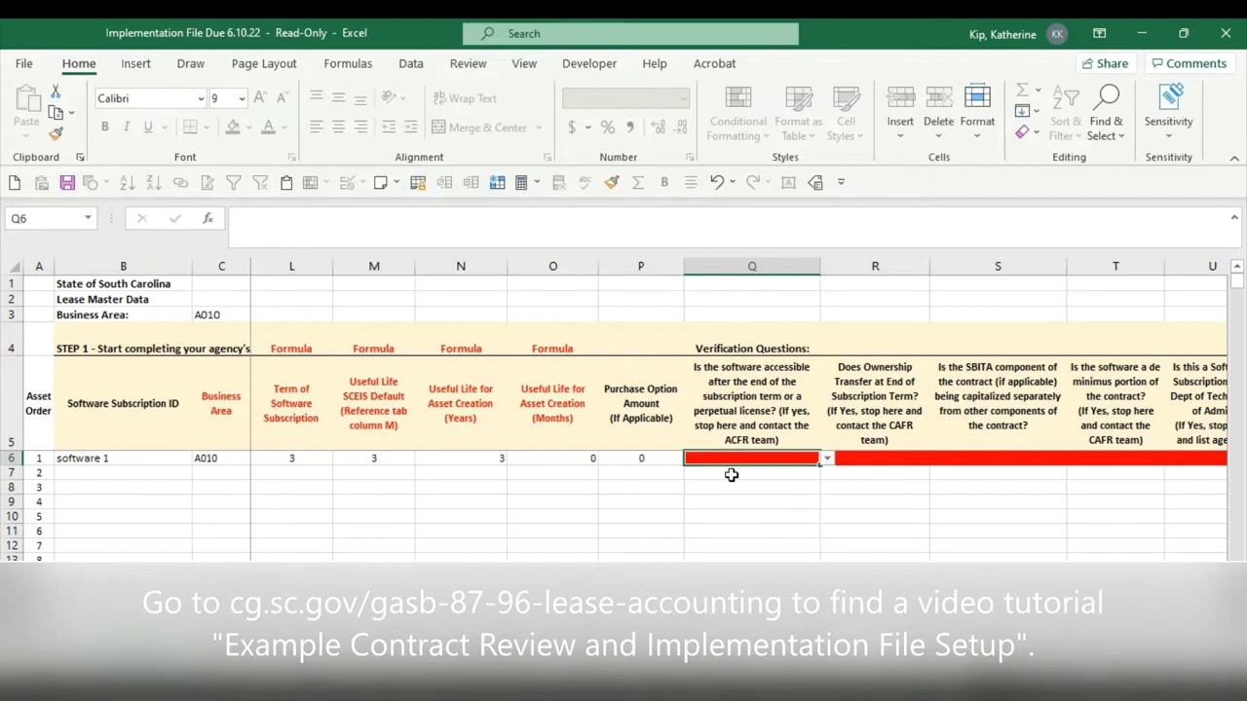
Step: Answer No for software 1 on both access after the subscription term or perpetual license and ownership transfer at term end
{"action": "left_click", "coordinate": [826, 459]}
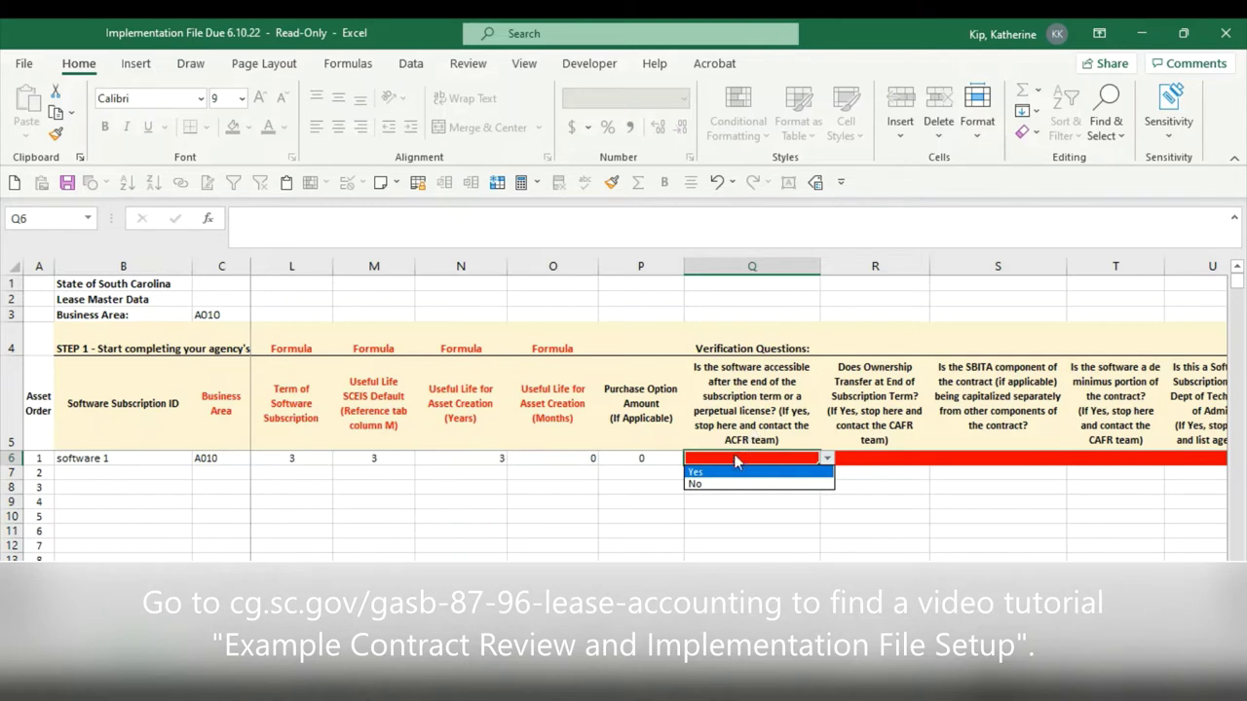
{"action": "left_click", "coordinate": [695, 484]}
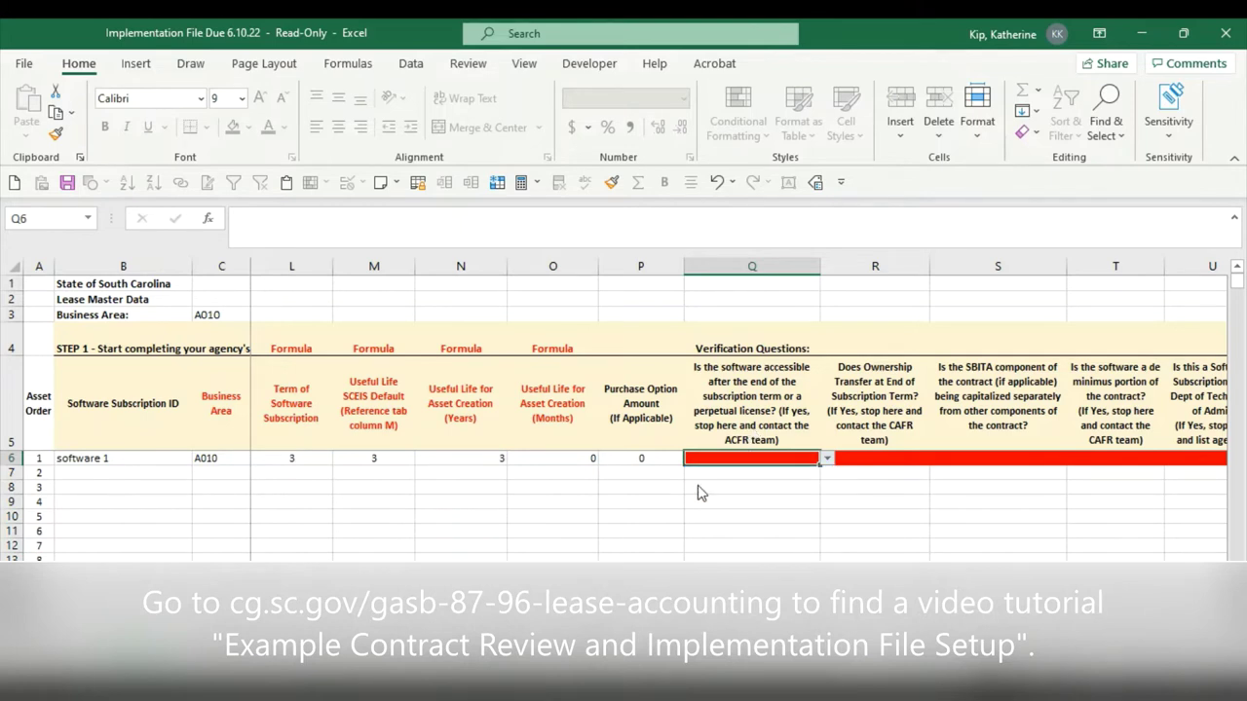
{"action": "left_click", "coordinate": [888, 460]}
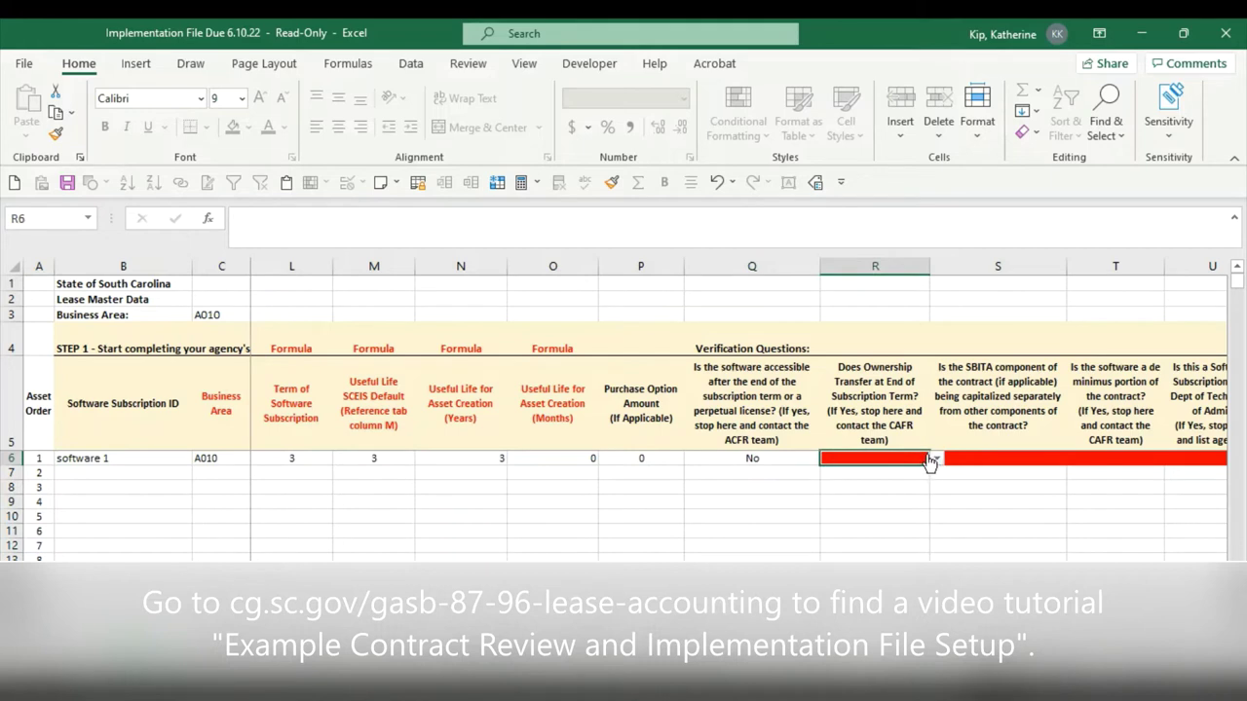
{"action": "left_click", "coordinate": [935, 459]}
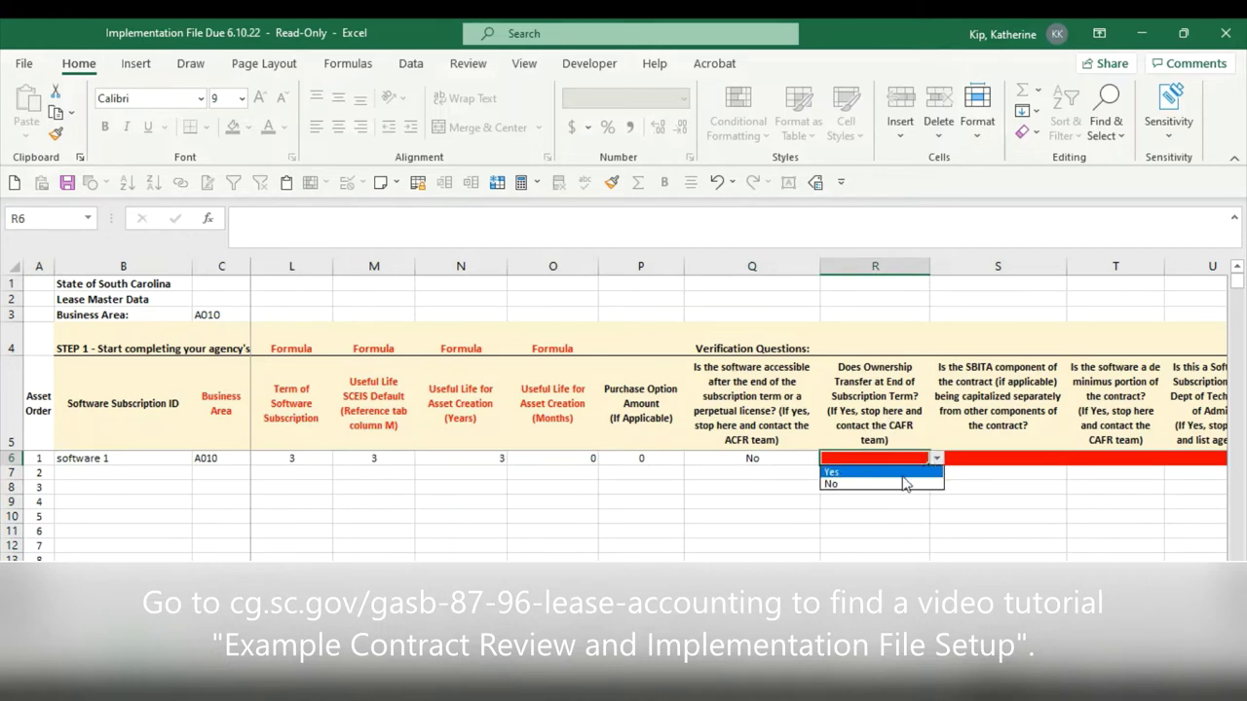
{"action": "left_click", "coordinate": [894, 487]}
Step: Set software 1's answer on whether the SBITA component is capitalized separately from other contract components to No
{"action": "left_click", "coordinate": [1015, 464]}
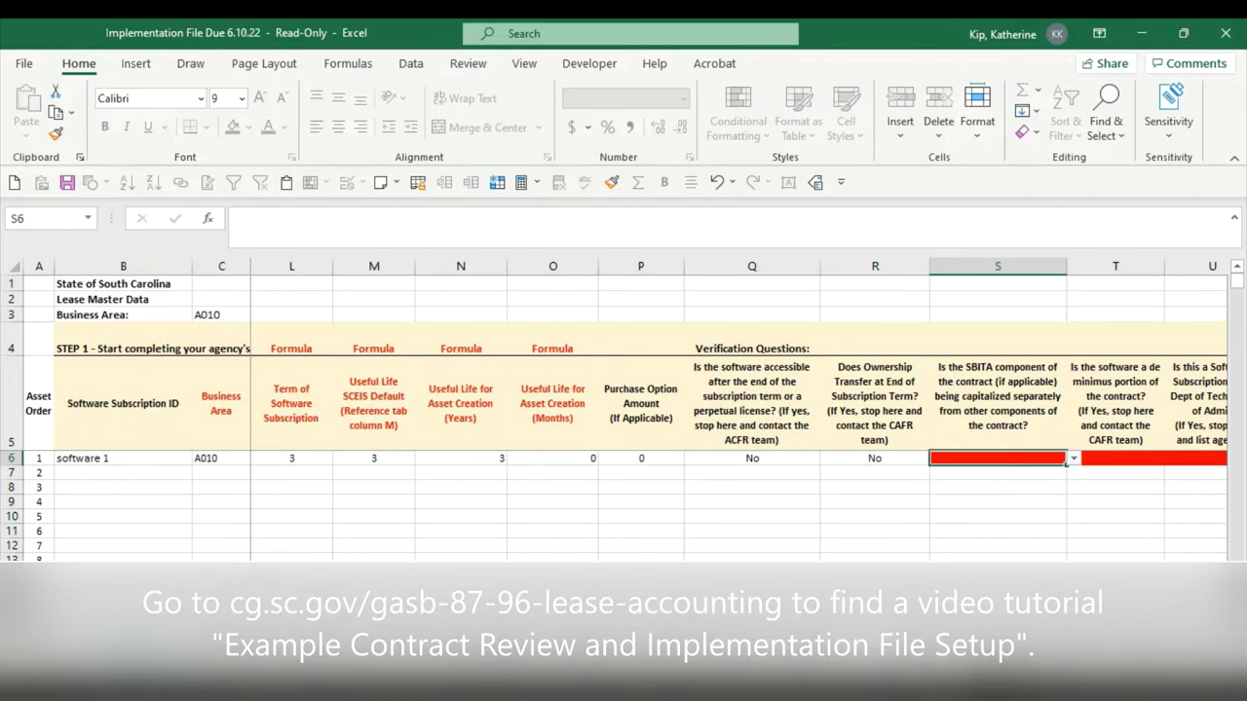
{"action": "left_click", "coordinate": [1074, 460]}
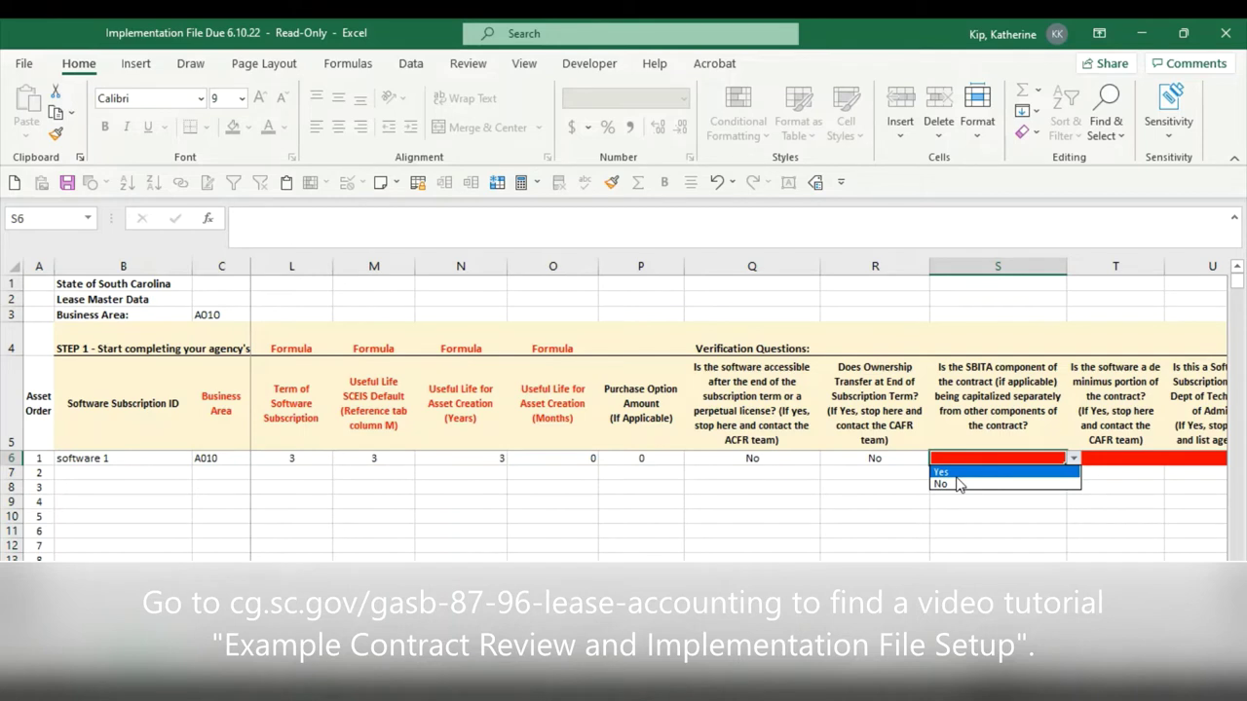
{"action": "left_click", "coordinate": [958, 477]}
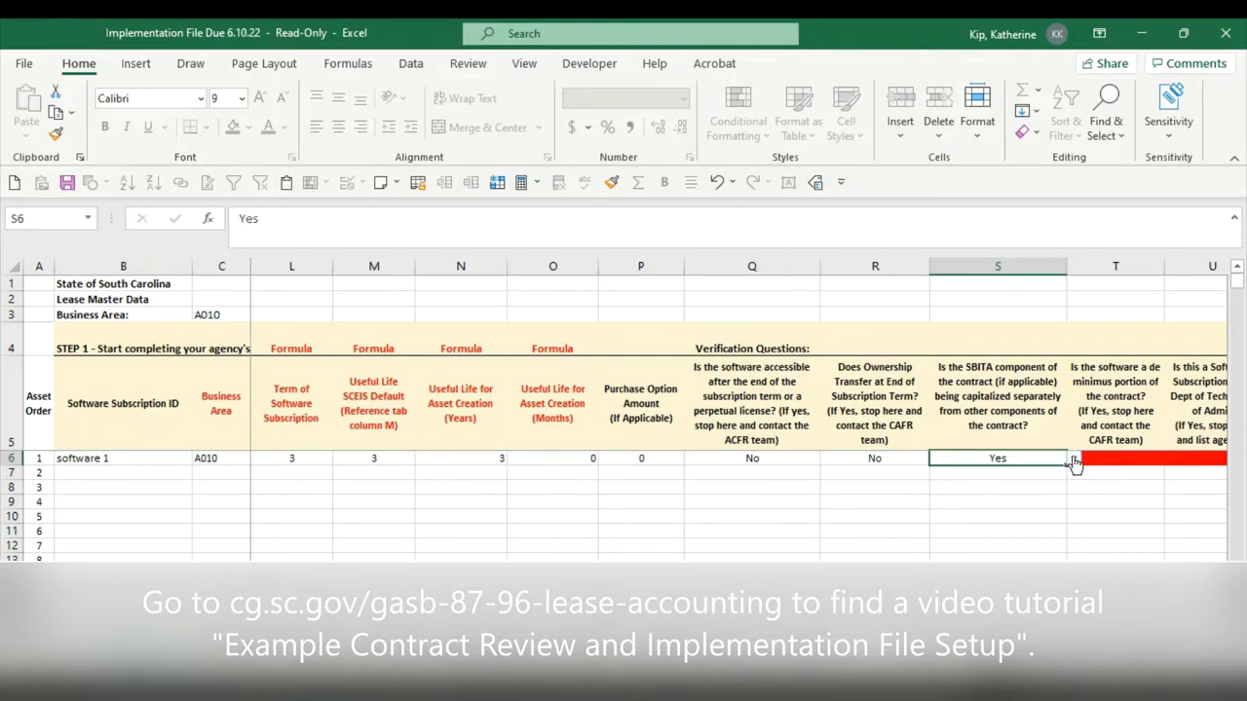
{"action": "left_click", "coordinate": [1074, 458]}
{"action": "left_click", "coordinate": [1049, 485]}
Step: Answer No to whether software 1 is a de minimus portion of the contract
{"action": "left_click", "coordinate": [1150, 459]}
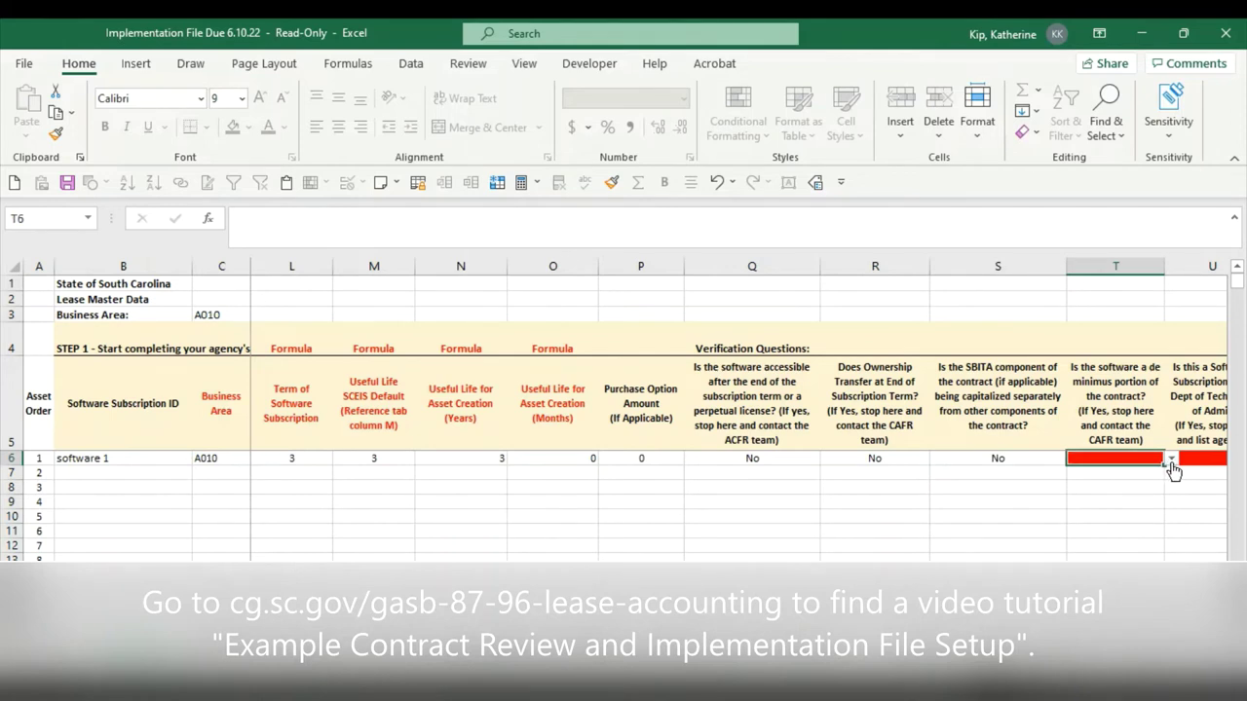
{"action": "left_click", "coordinate": [1172, 460]}
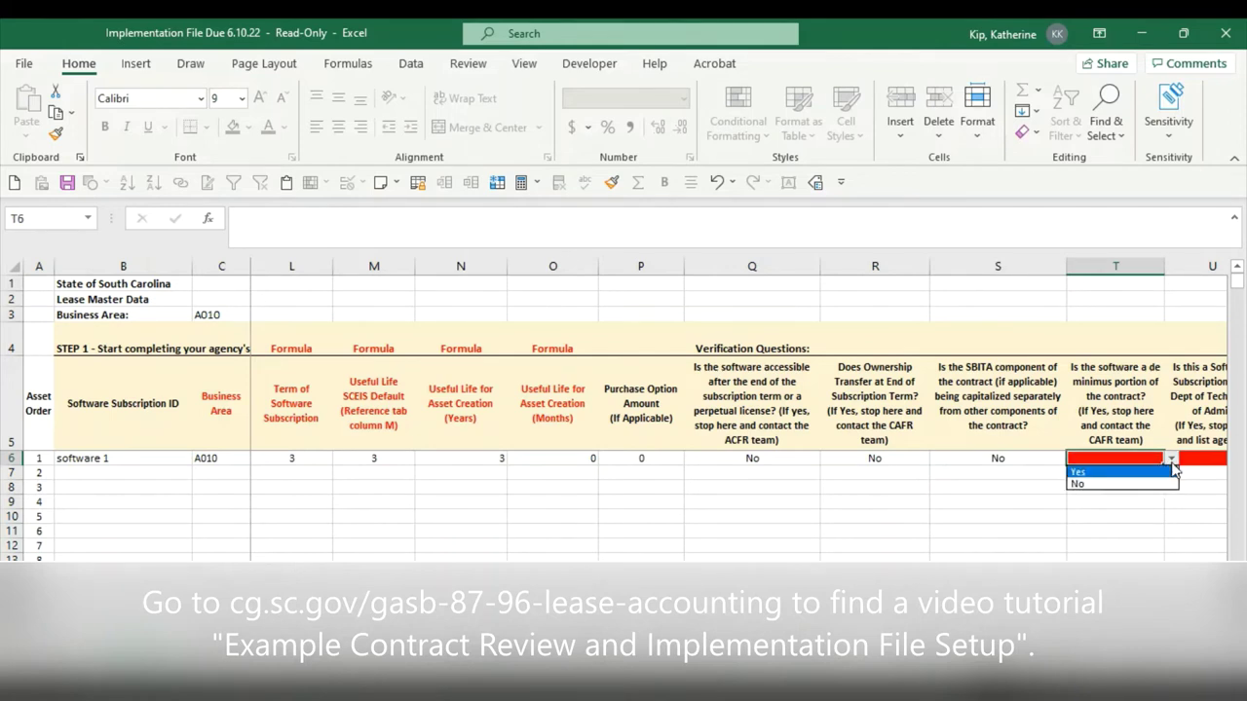
{"action": "left_click", "coordinate": [1127, 489]}
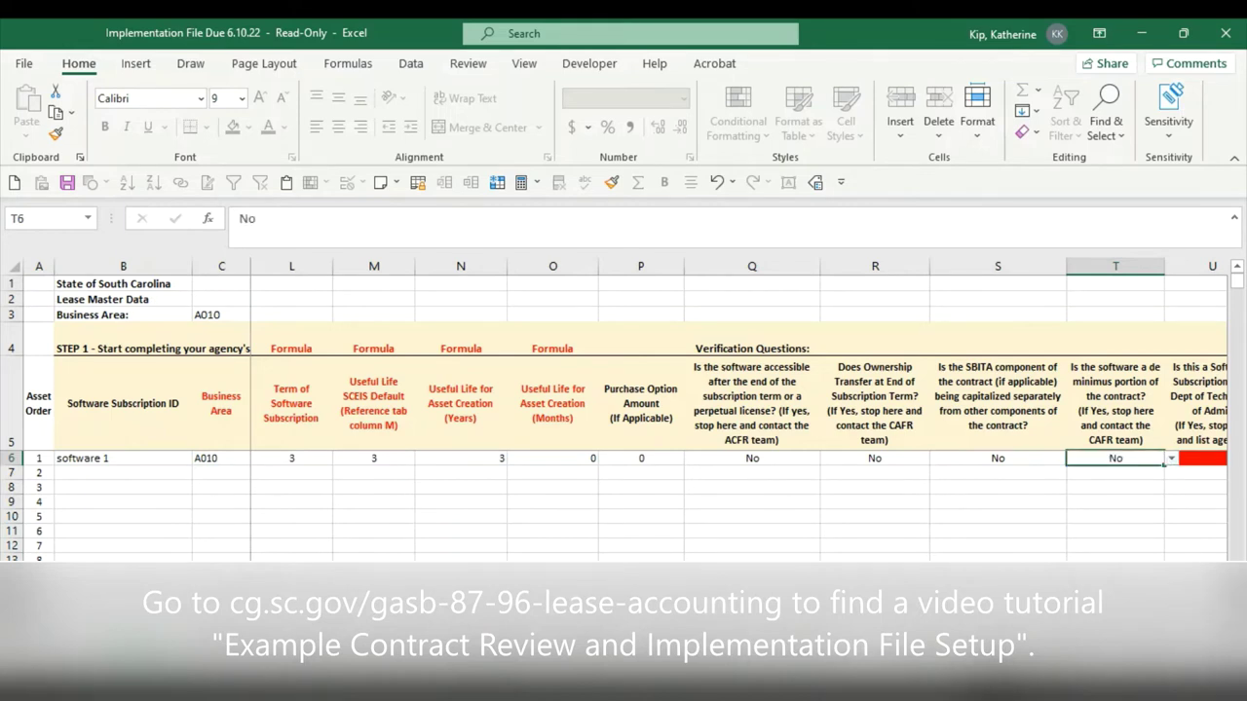
Step: Answer Yes to whether software 1 is a subscription from Dept of Tech/Dept of Admin, and view the Notes column for listing the agency
{"action": "scroll", "coordinate": [740, 409], "scroll_direction": "right", "scroll_amount": 2}
{"action": "scroll", "coordinate": [1105, 530], "scroll_direction": "right", "scroll_amount": 1}
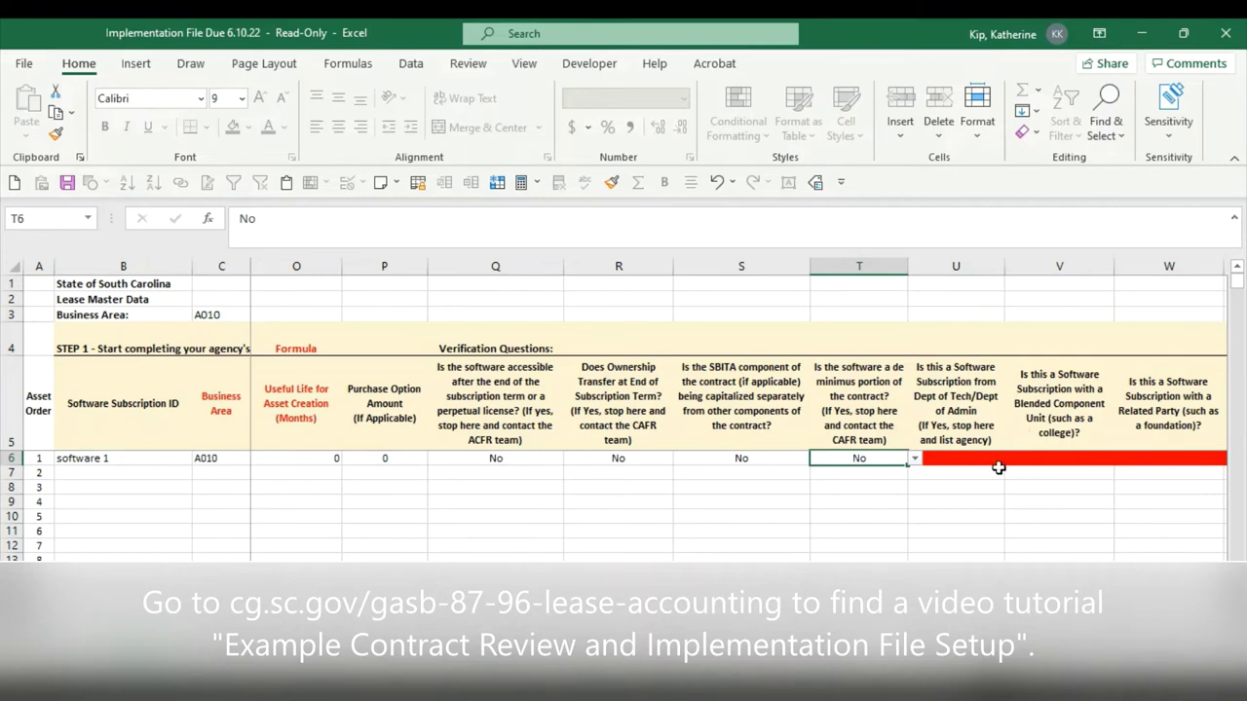
{"action": "left_click", "coordinate": [971, 459]}
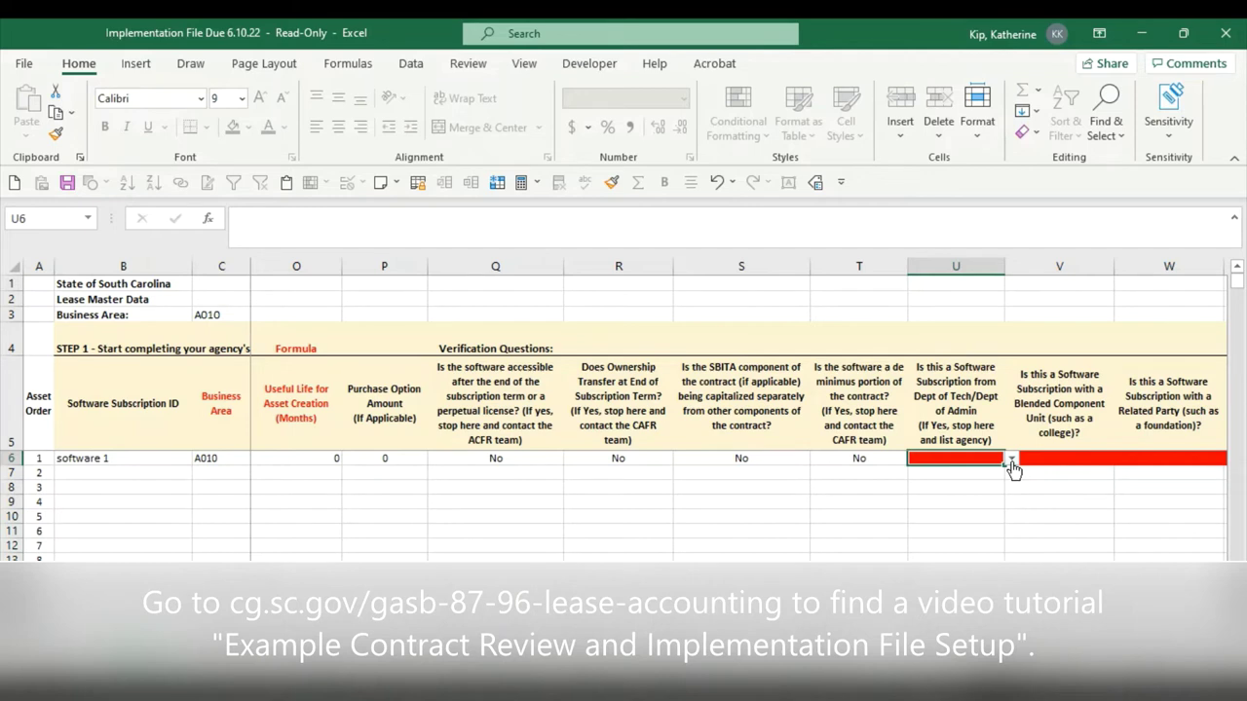
{"action": "left_click", "coordinate": [1012, 459]}
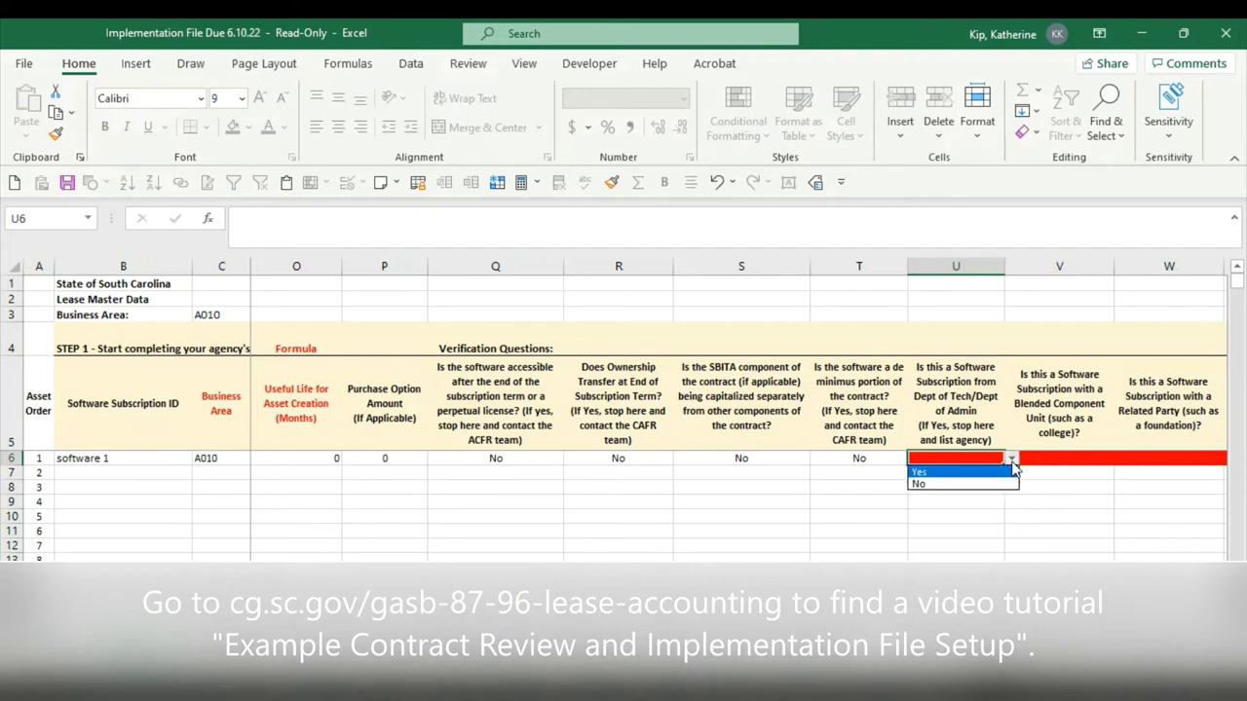
{"action": "left_click", "coordinate": [917, 474]}
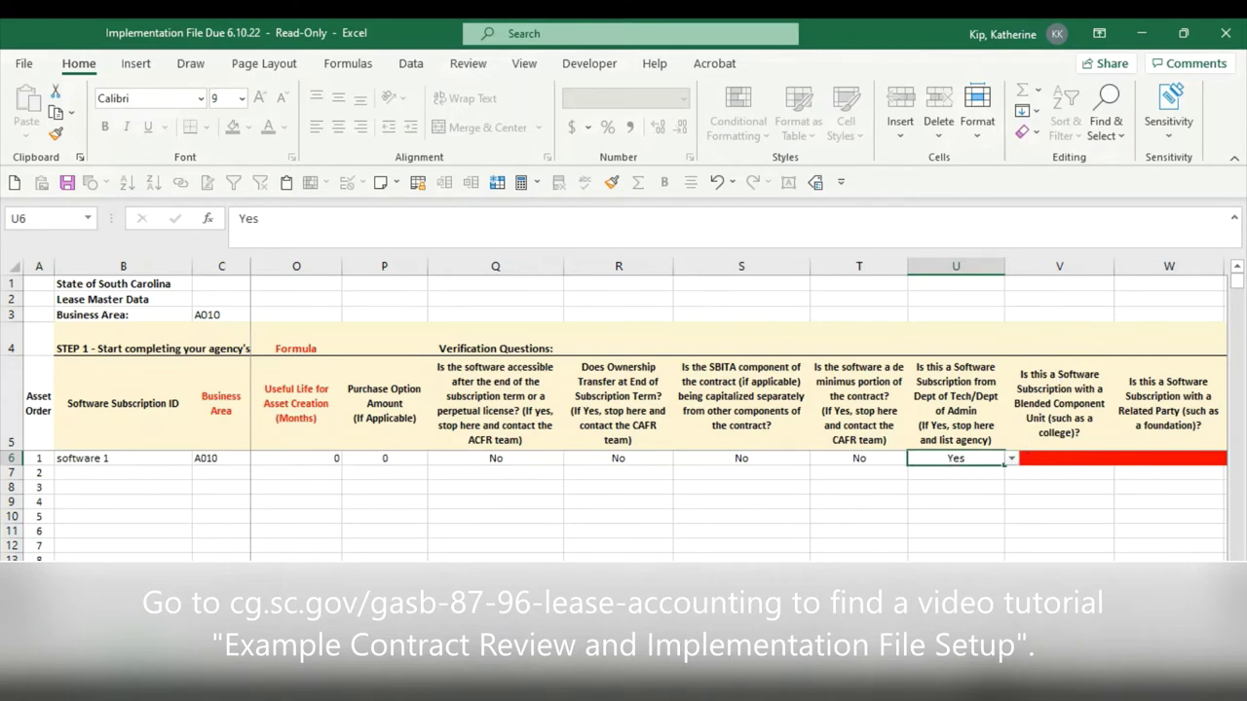
{"action": "scroll", "coordinate": [1004, 465], "scroll_direction": "right", "scroll_amount": 15}
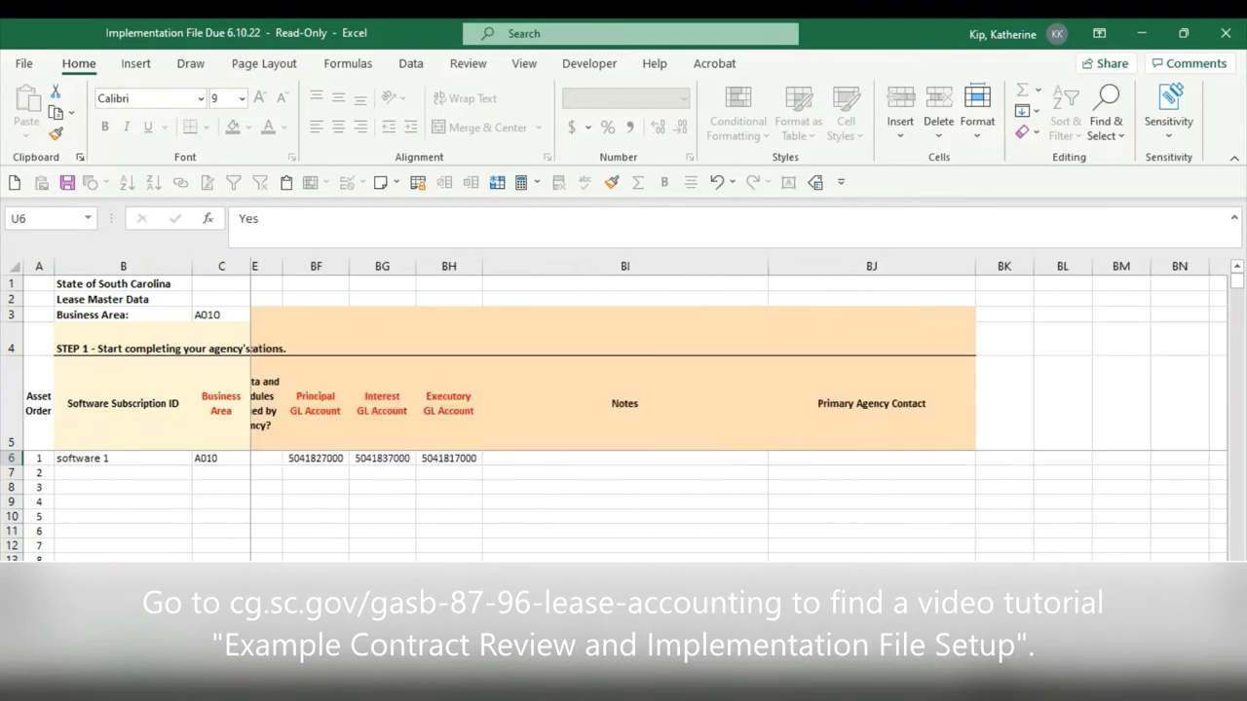
{"action": "scroll", "coordinate": [738, 409], "scroll_direction": "left", "scroll_amount": 15}
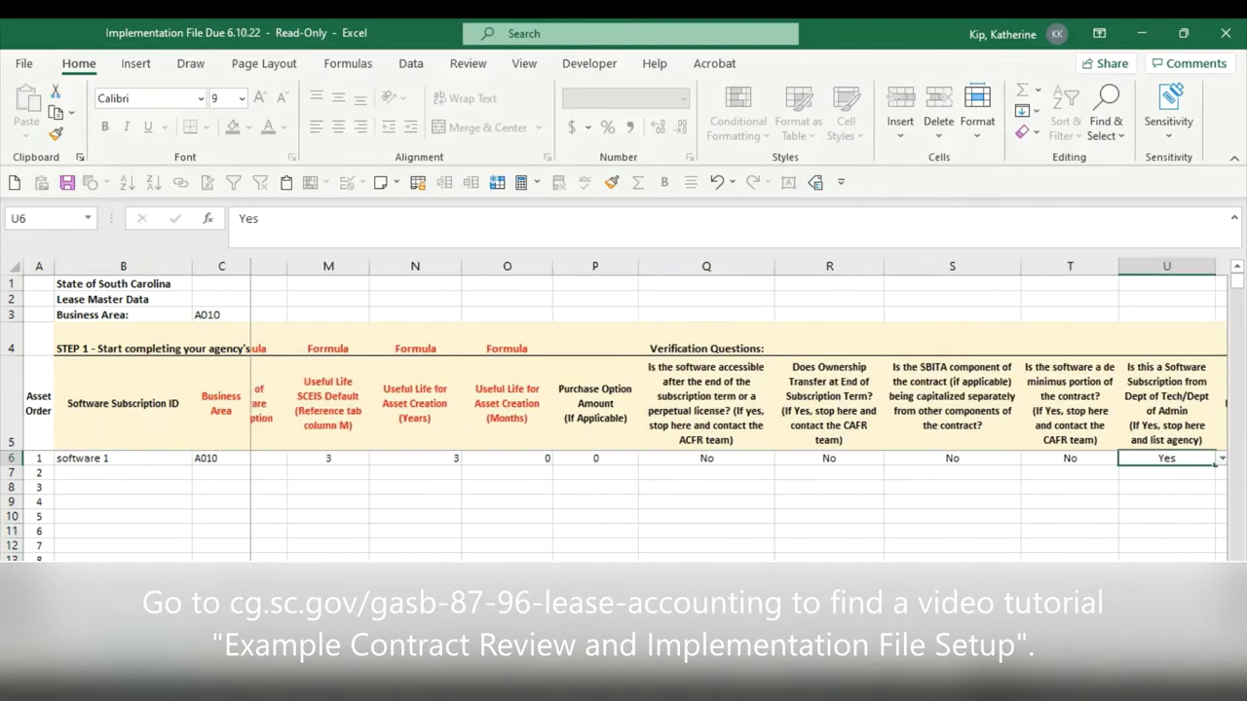
{"action": "scroll", "coordinate": [738, 409], "scroll_direction": "right", "scroll_amount": 1}
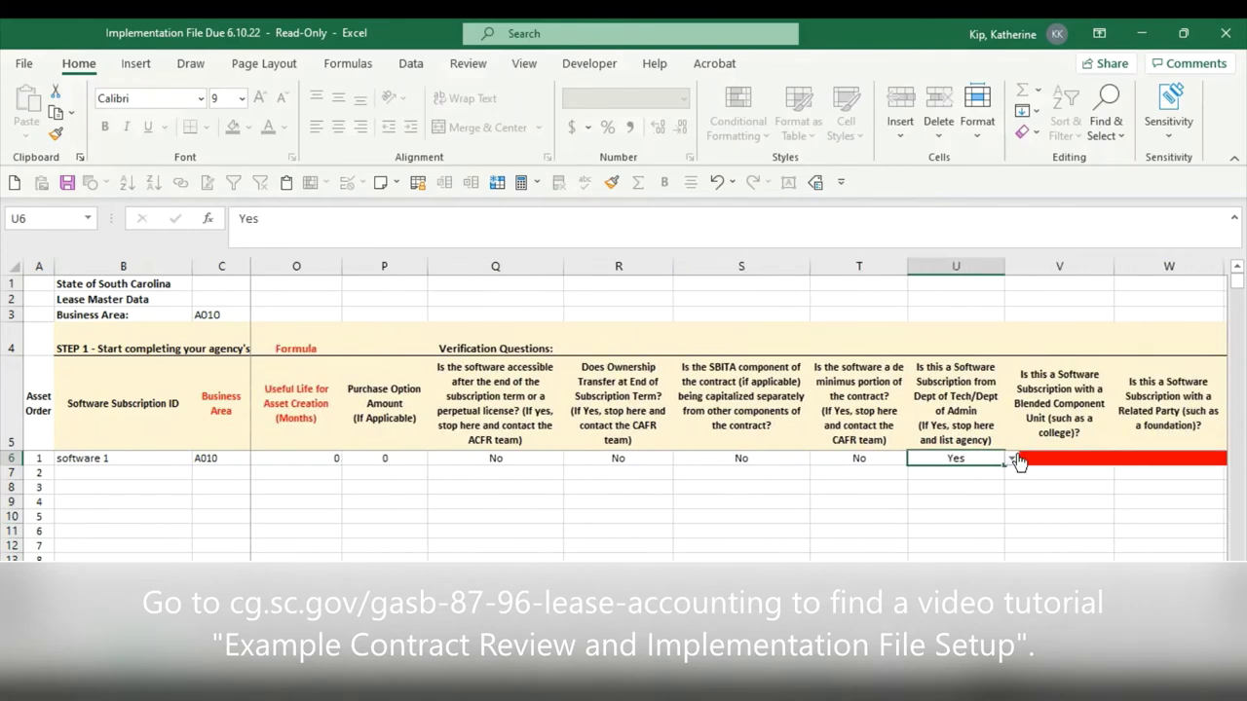
Step: Set software 1's Dept of Tech/Dept of Admin answer to No and answer No for the Blended Component Unit question
{"action": "left_click", "coordinate": [1013, 462]}
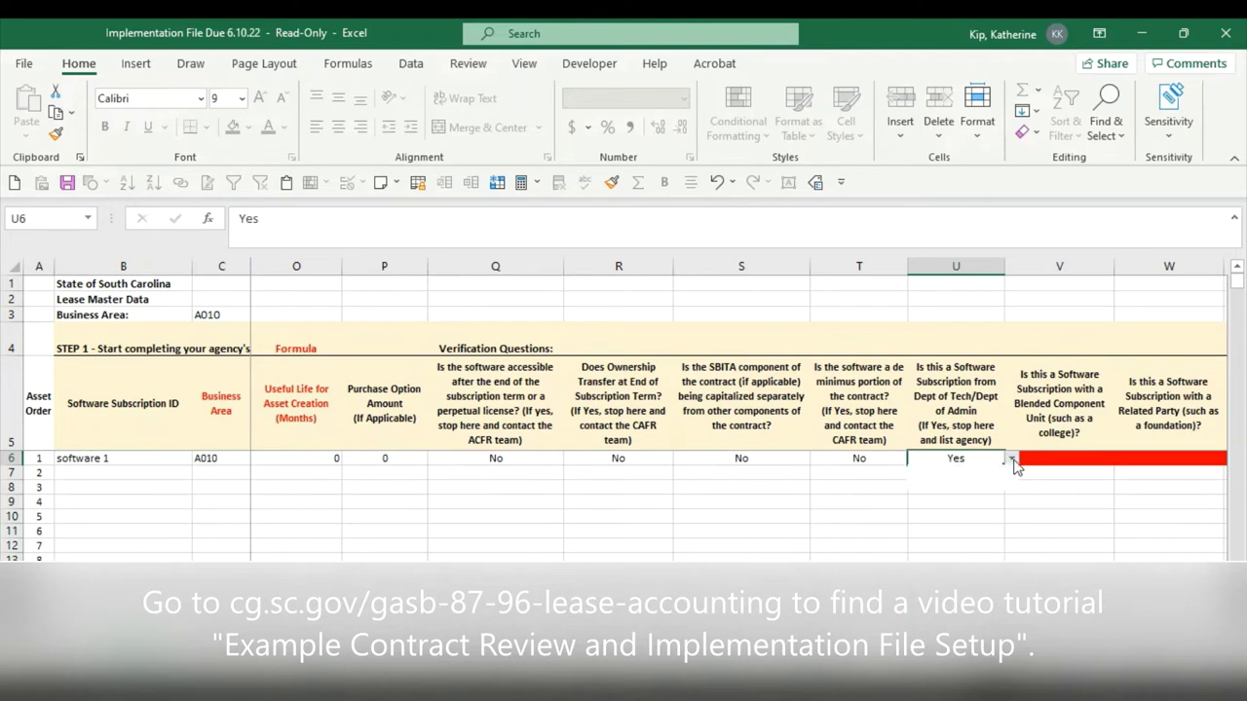
{"action": "left_click", "coordinate": [965, 486]}
{"action": "left_click", "coordinate": [1050, 460]}
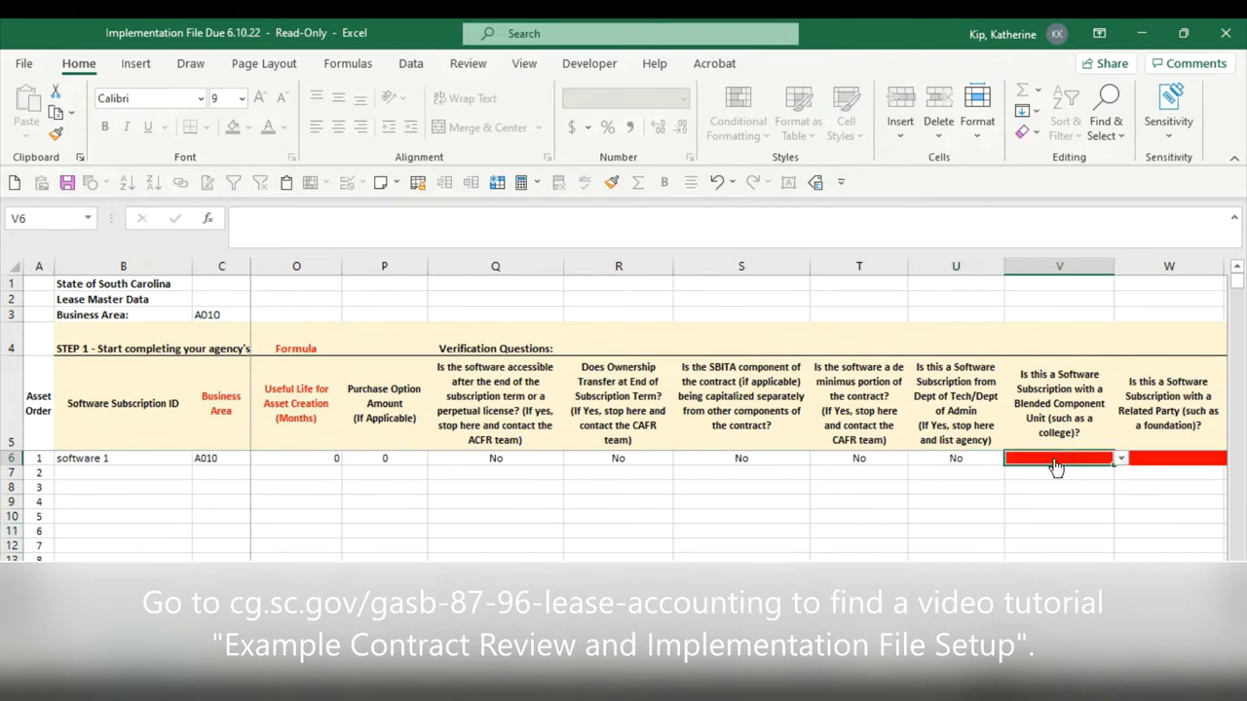
{"action": "left_click", "coordinate": [1124, 460]}
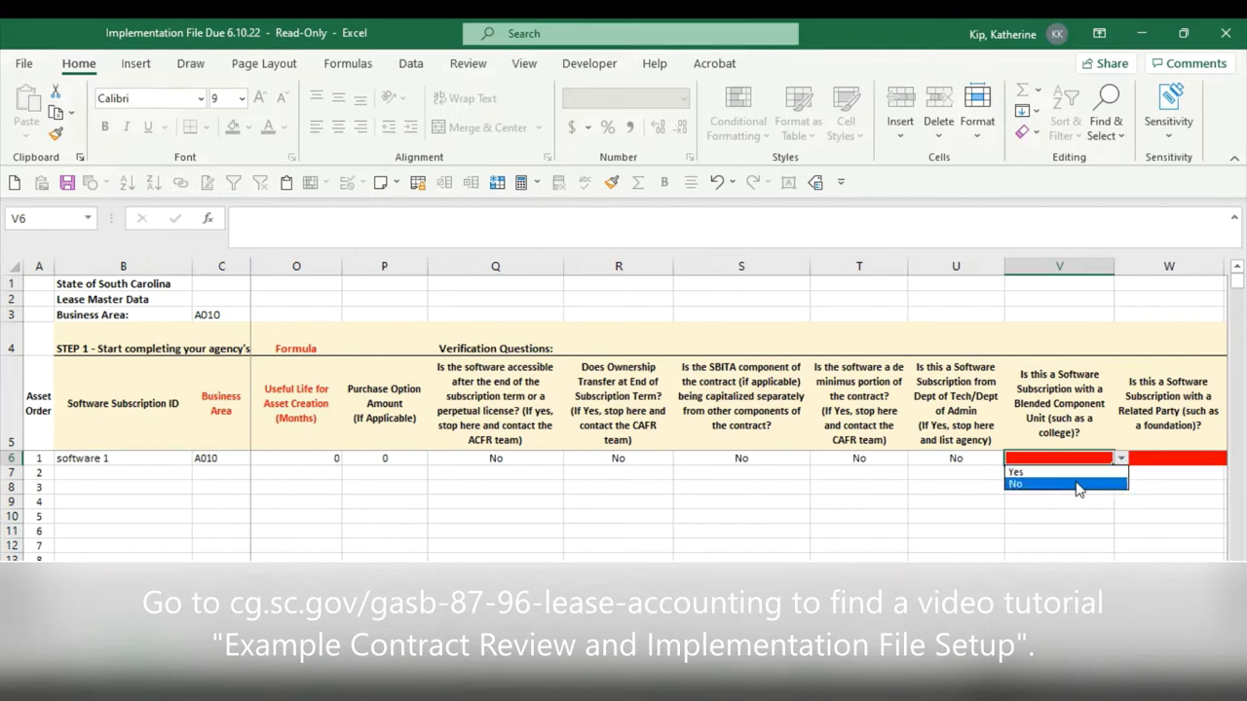
{"action": "left_click", "coordinate": [1072, 486]}
Step: Answer No to whether software 1 is a subscription with a Related Party such as a foundation
{"action": "left_click", "coordinate": [1163, 468]}
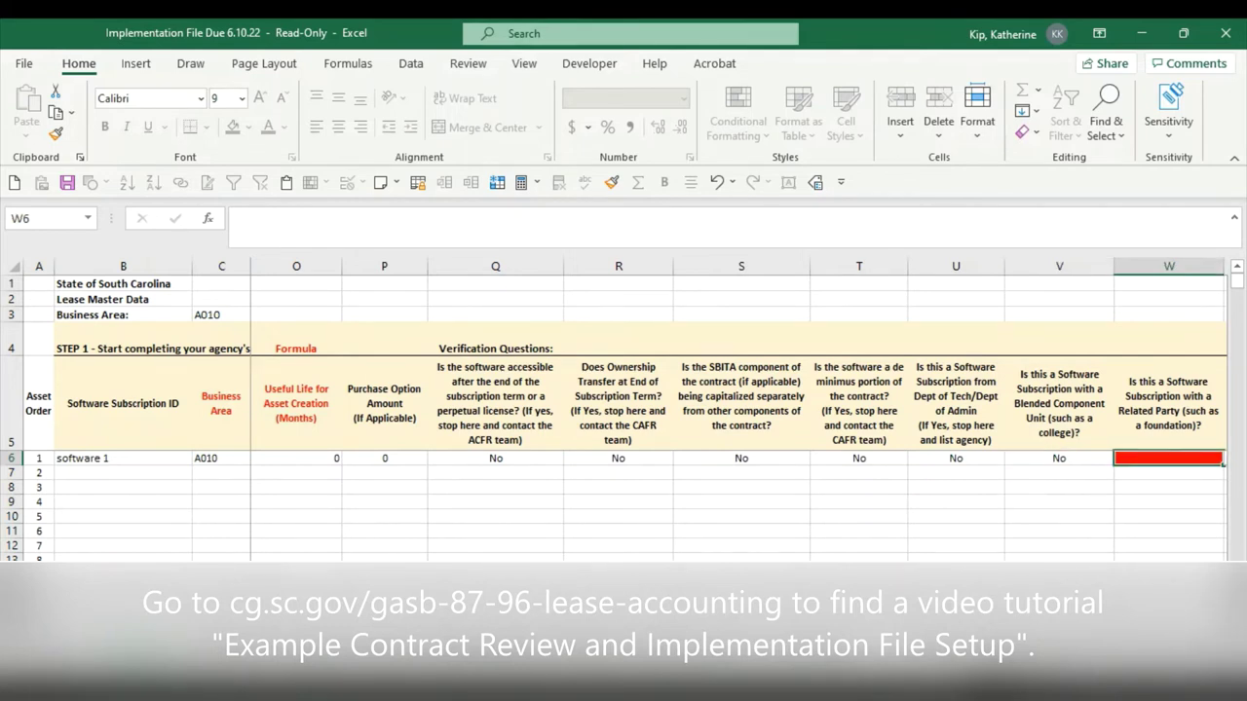
{"action": "scroll", "coordinate": [682, 409], "scroll_direction": "right", "scroll_amount": 1}
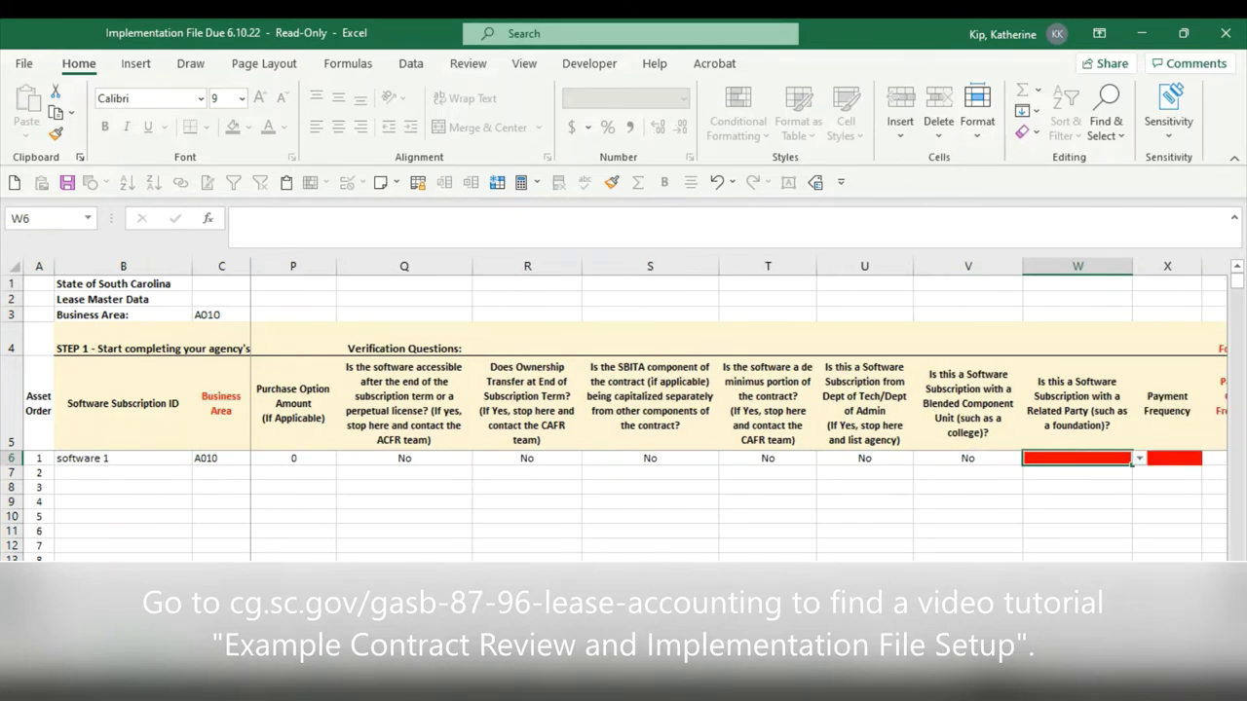
{"action": "scroll", "coordinate": [682, 409], "scroll_direction": "right", "scroll_amount": 2}
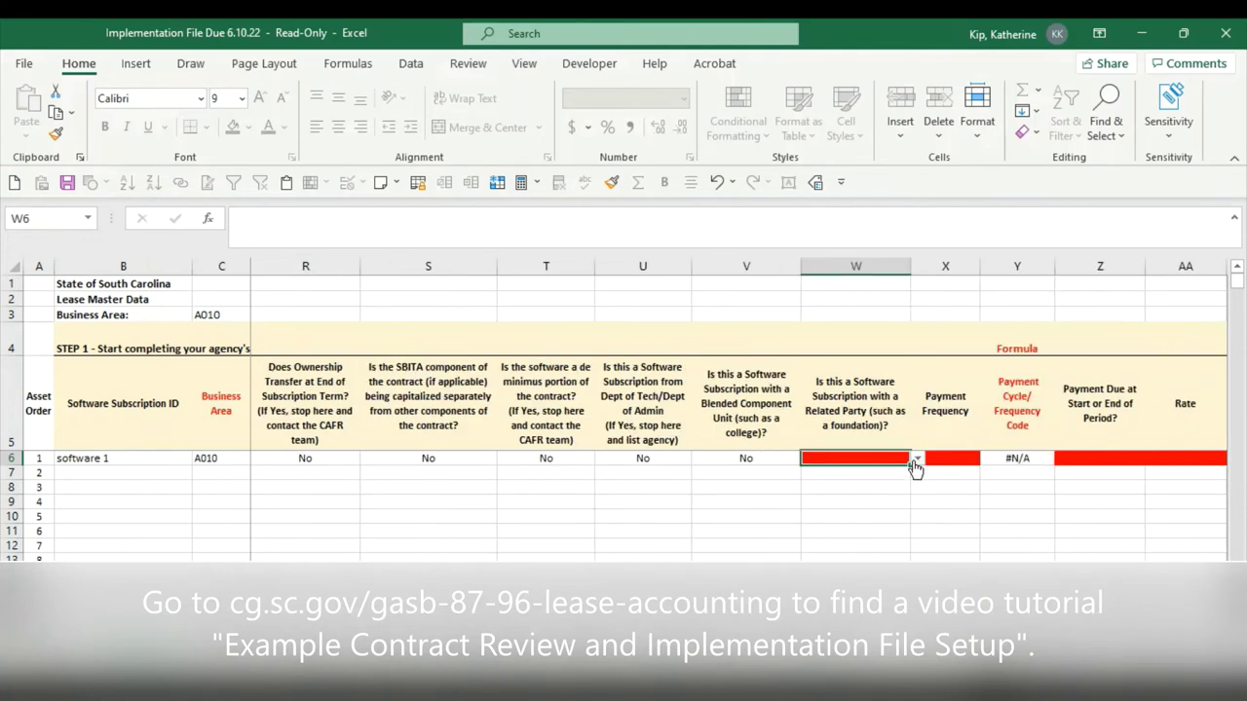
{"action": "left_click", "coordinate": [917, 459]}
{"action": "left_click", "coordinate": [906, 488]}
Step: Set software 1's Payment Frequency to Monthly and its payment due at the Start of the period
{"action": "left_click", "coordinate": [951, 463]}
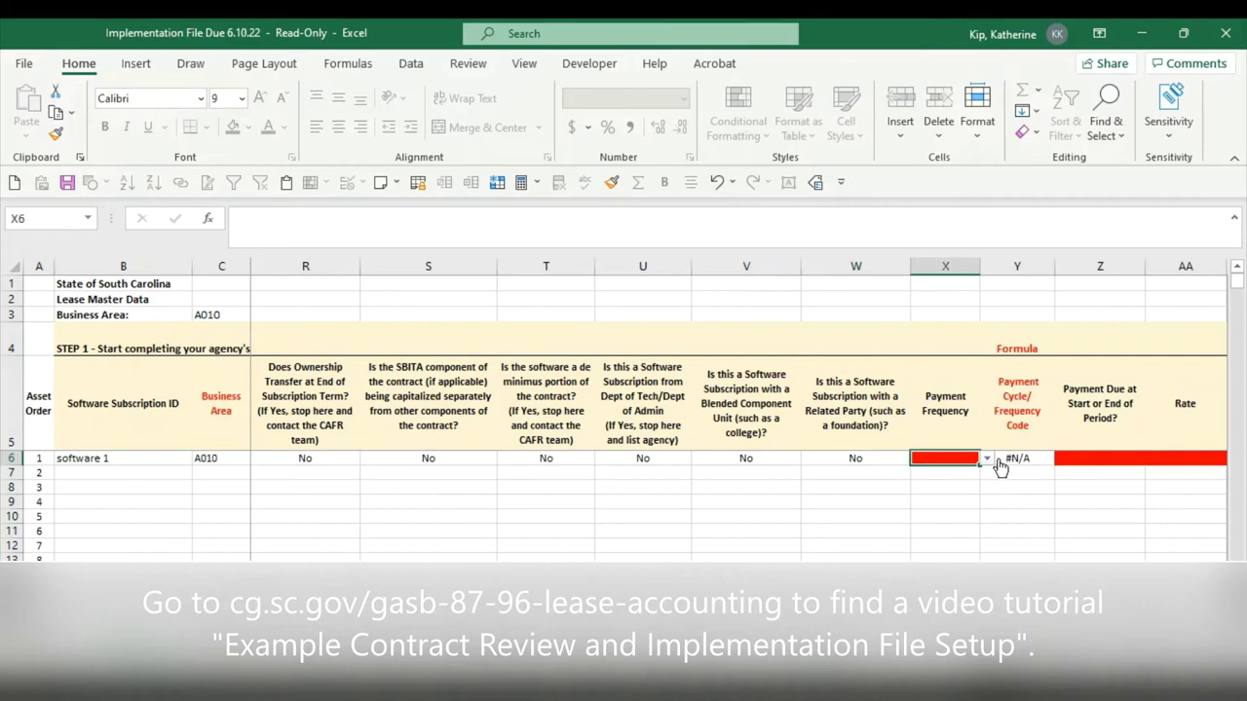
{"action": "left_click", "coordinate": [987, 459]}
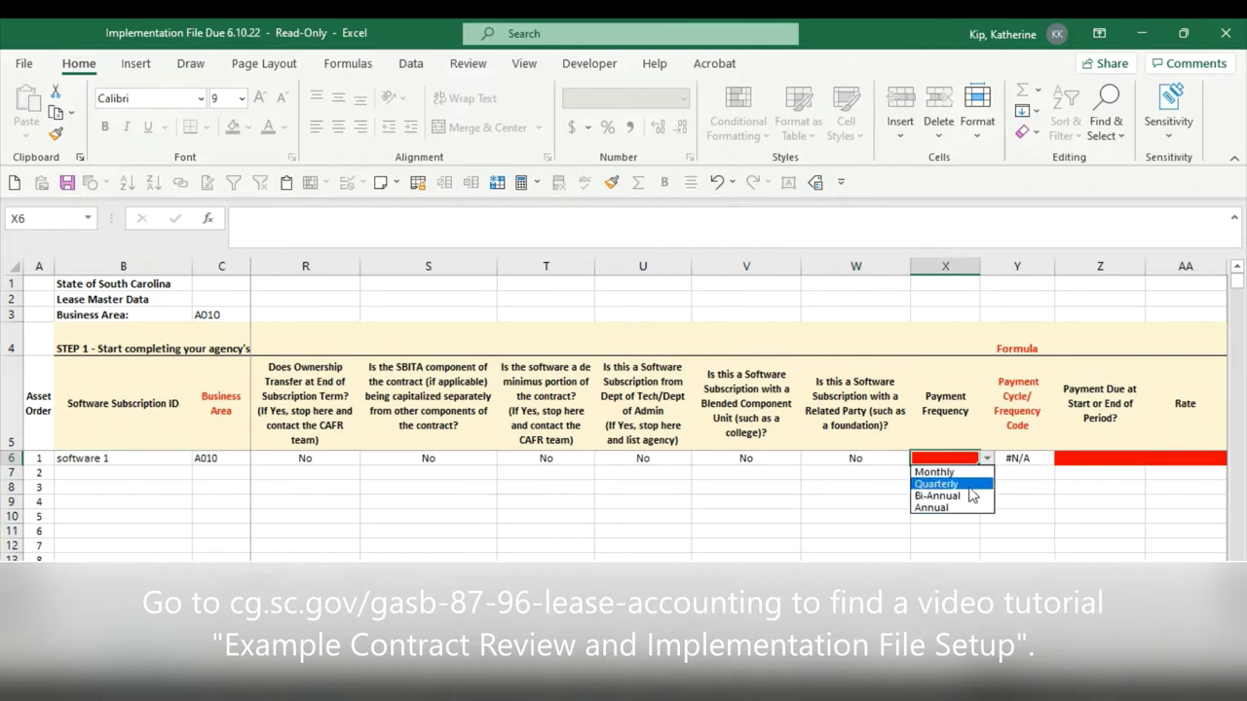
{"action": "left_click", "coordinate": [937, 471]}
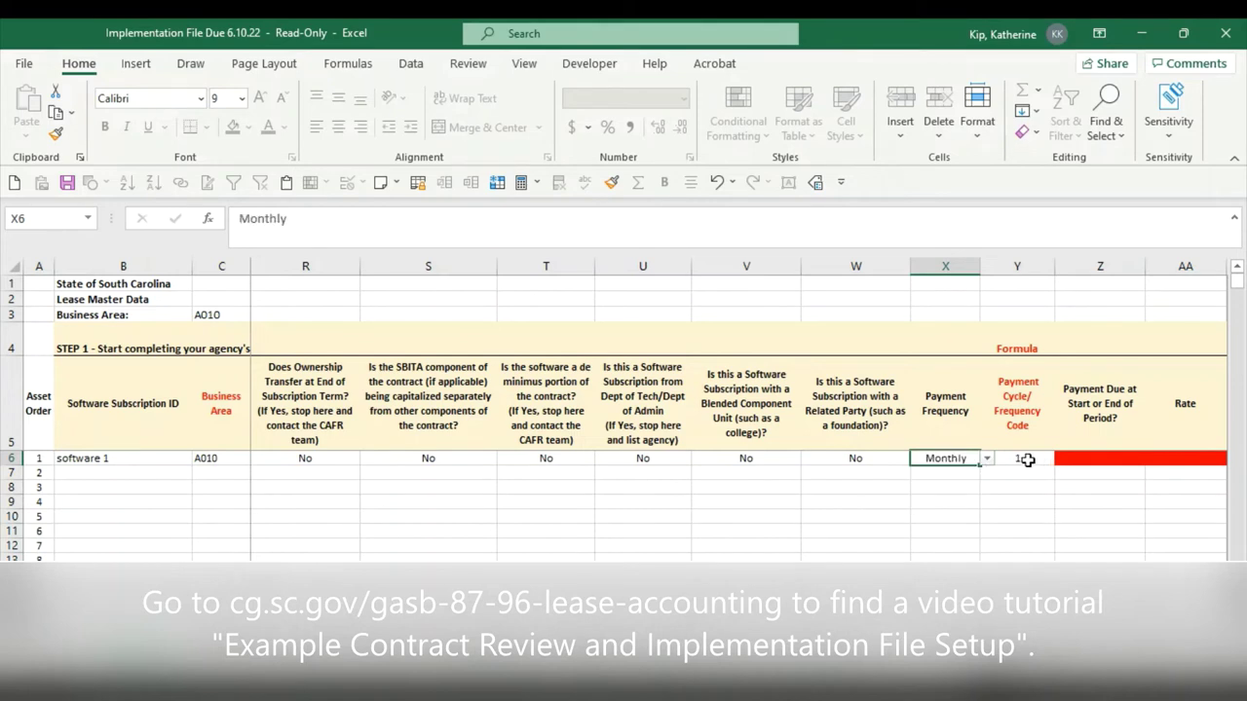
{"action": "left_click", "coordinate": [1097, 458]}
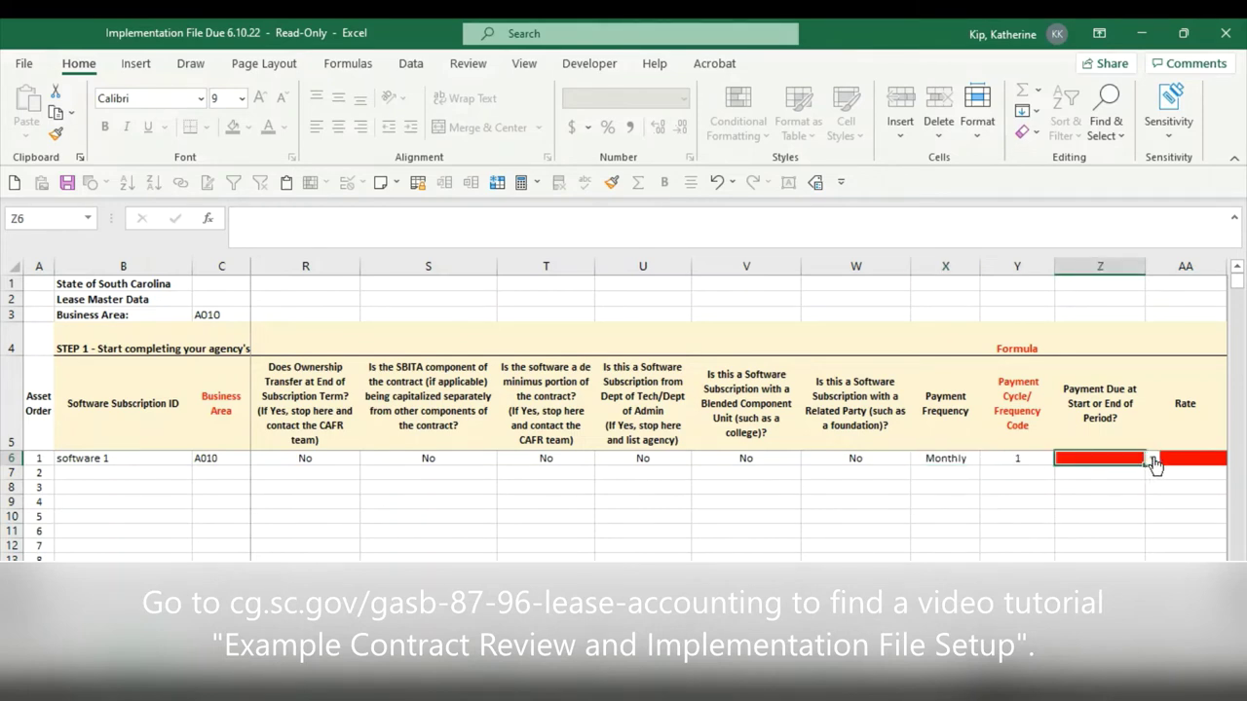
{"action": "left_click", "coordinate": [1153, 459]}
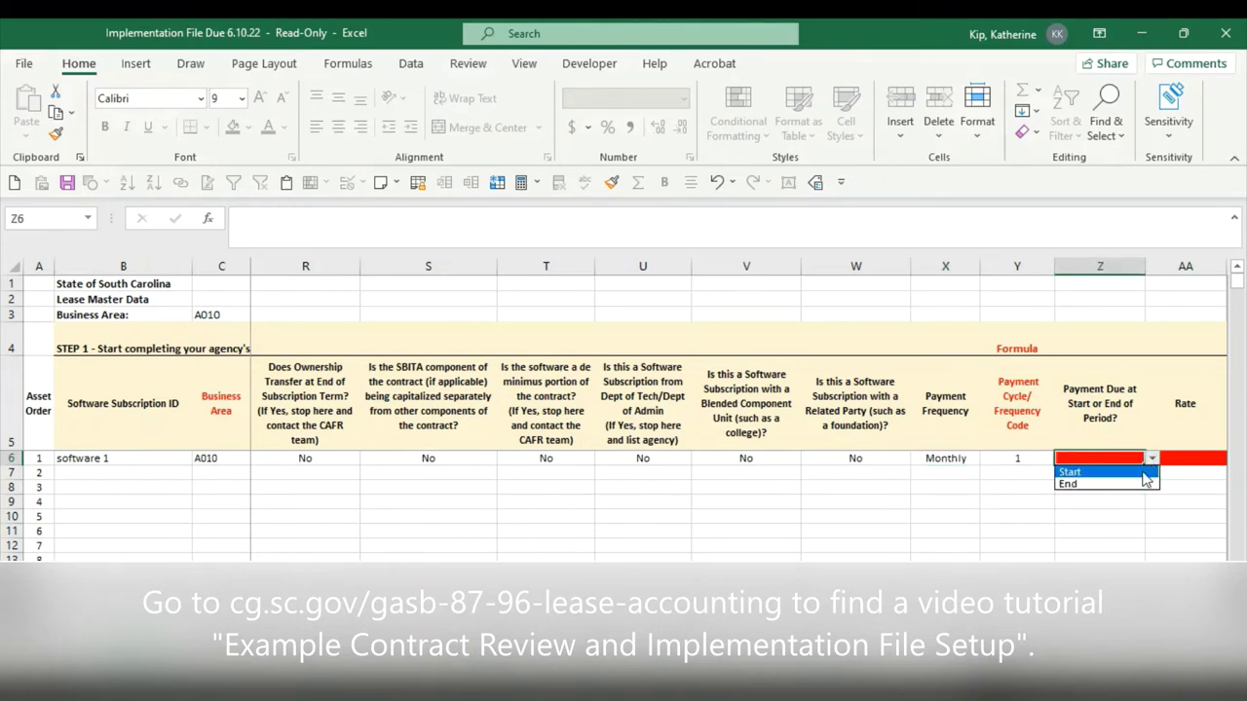
{"action": "left_click", "coordinate": [1143, 473]}
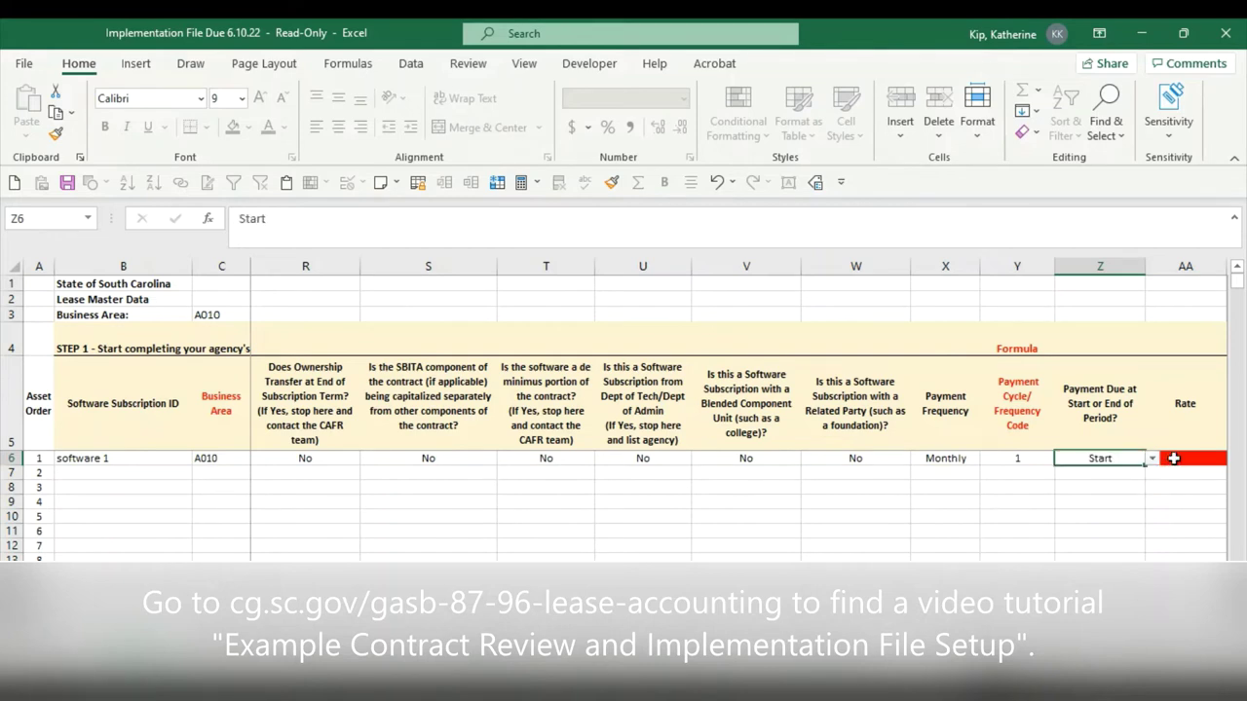
Step: Look up the April 2022 prime rate on the reference sheet and enter 3.5% as software 1's Rate
{"action": "left_click", "coordinate": [1175, 458]}
{"action": "scroll", "coordinate": [740, 409], "scroll_direction": "right", "scroll_amount": 2}
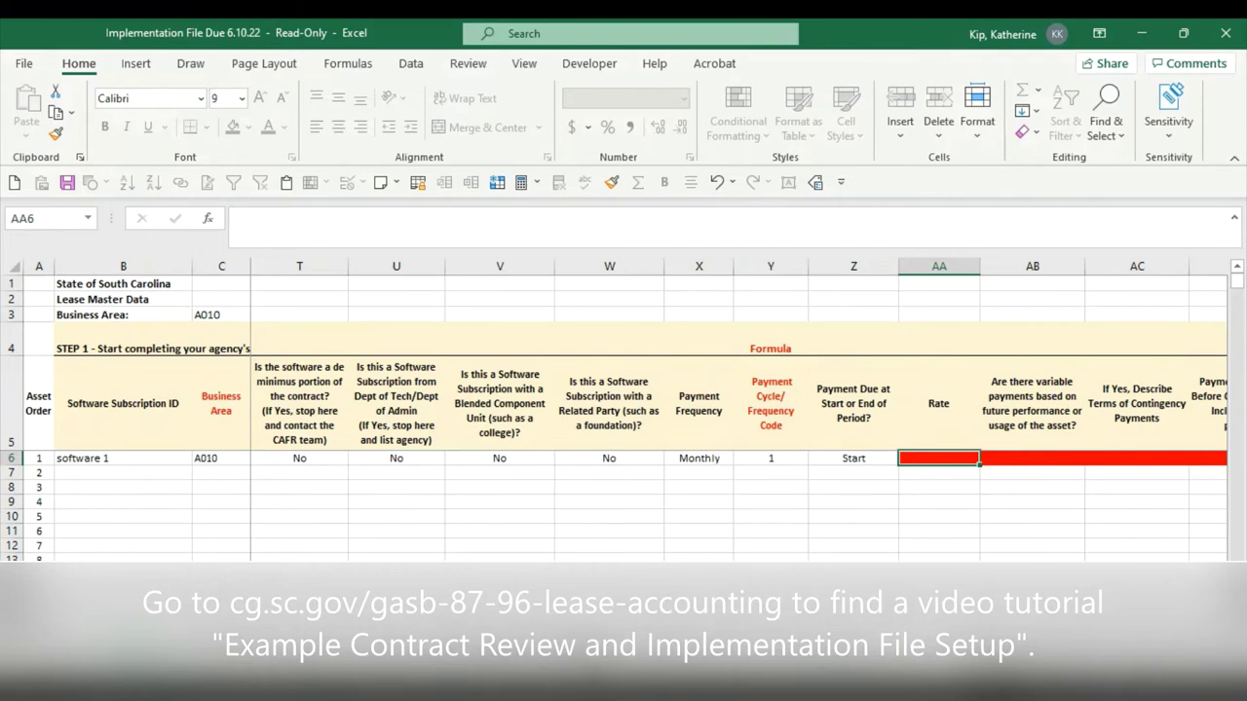
{"action": "key", "text": "ctrl+Page_Down"}
{"action": "scroll", "coordinate": [623, 429], "scroll_direction": "down", "scroll_amount": 7}
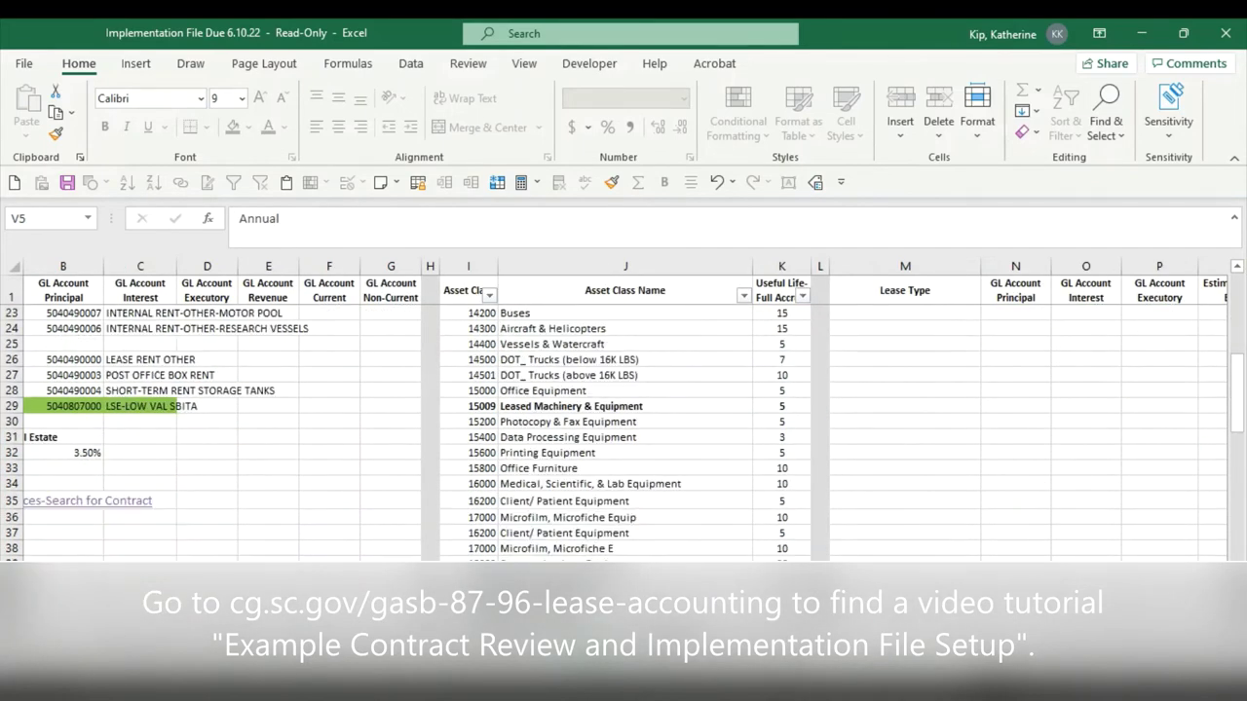
{"action": "scroll", "coordinate": [219, 544], "scroll_direction": "left", "scroll_amount": 2}
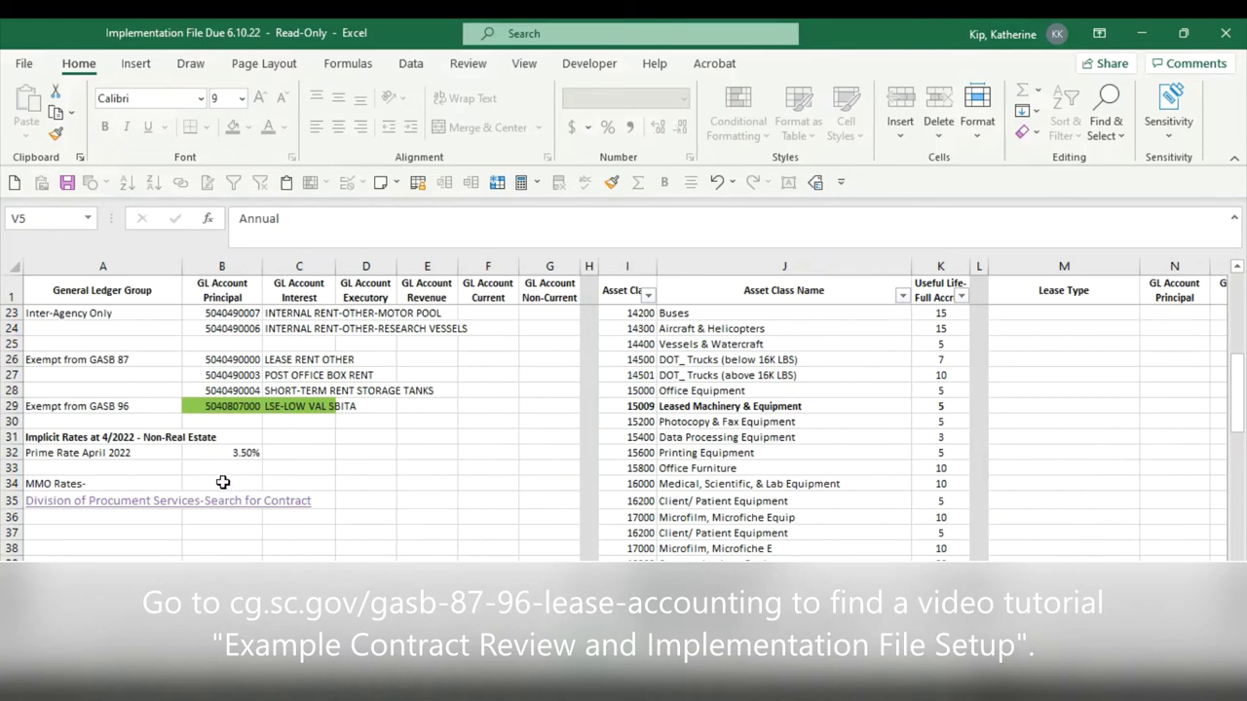
{"action": "left_click", "coordinate": [245, 450]}
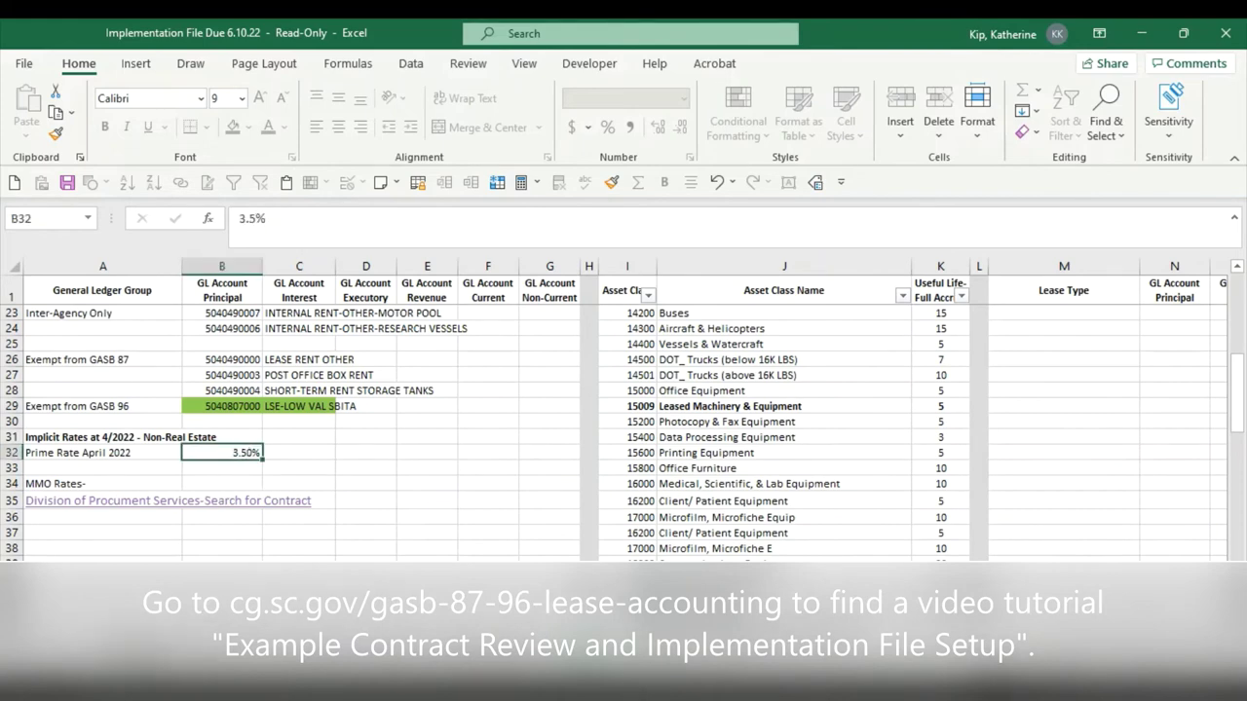
{"action": "key", "text": "ctrl+Page_Up"}
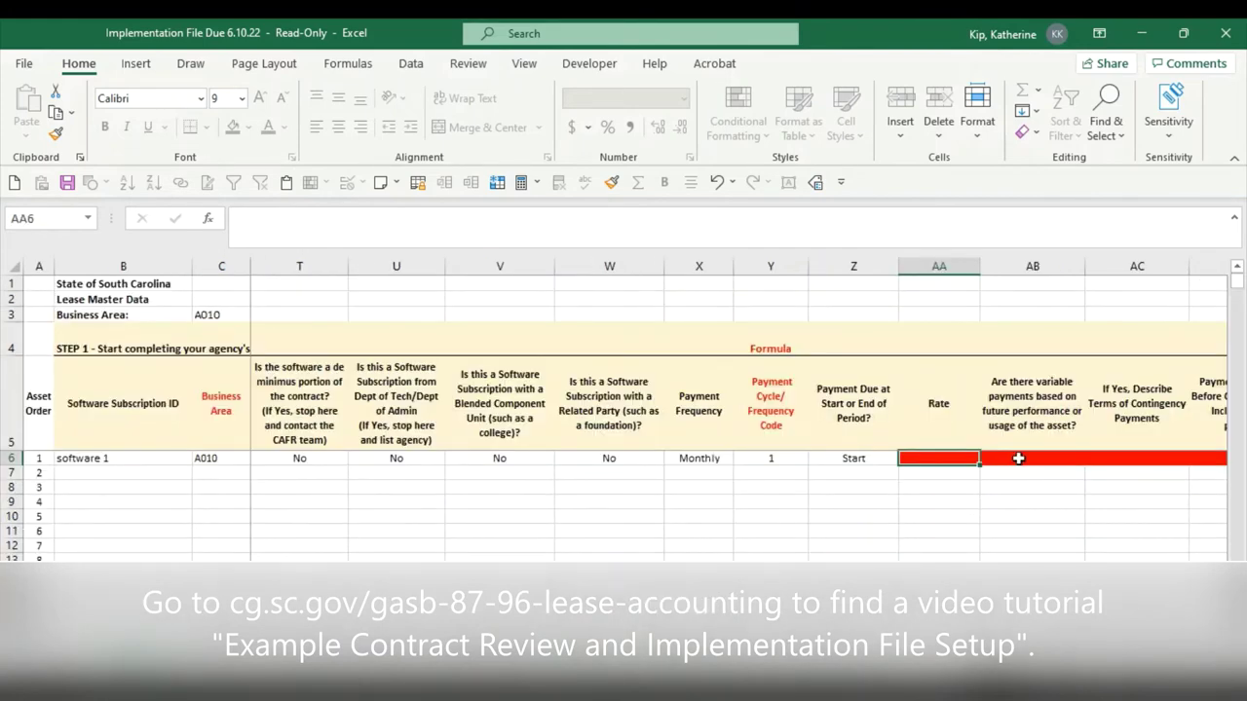
{"action": "type", "text": "3.5%"}
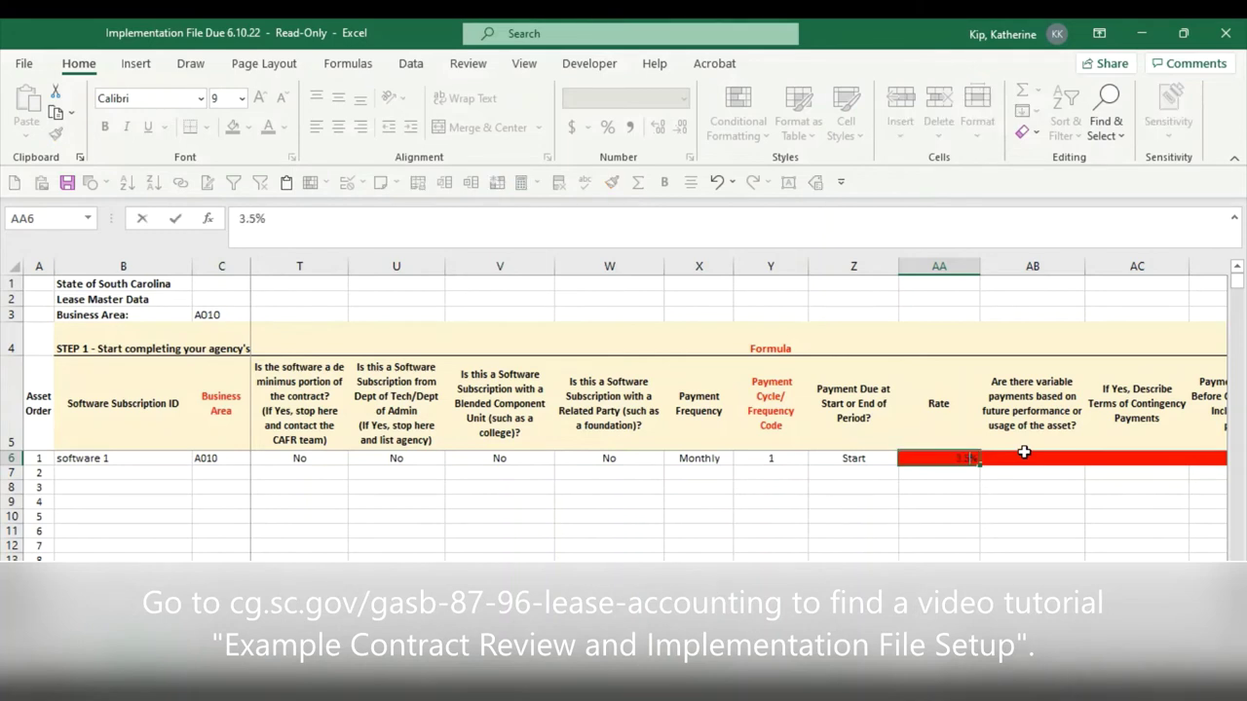
{"action": "key", "text": "Return"}
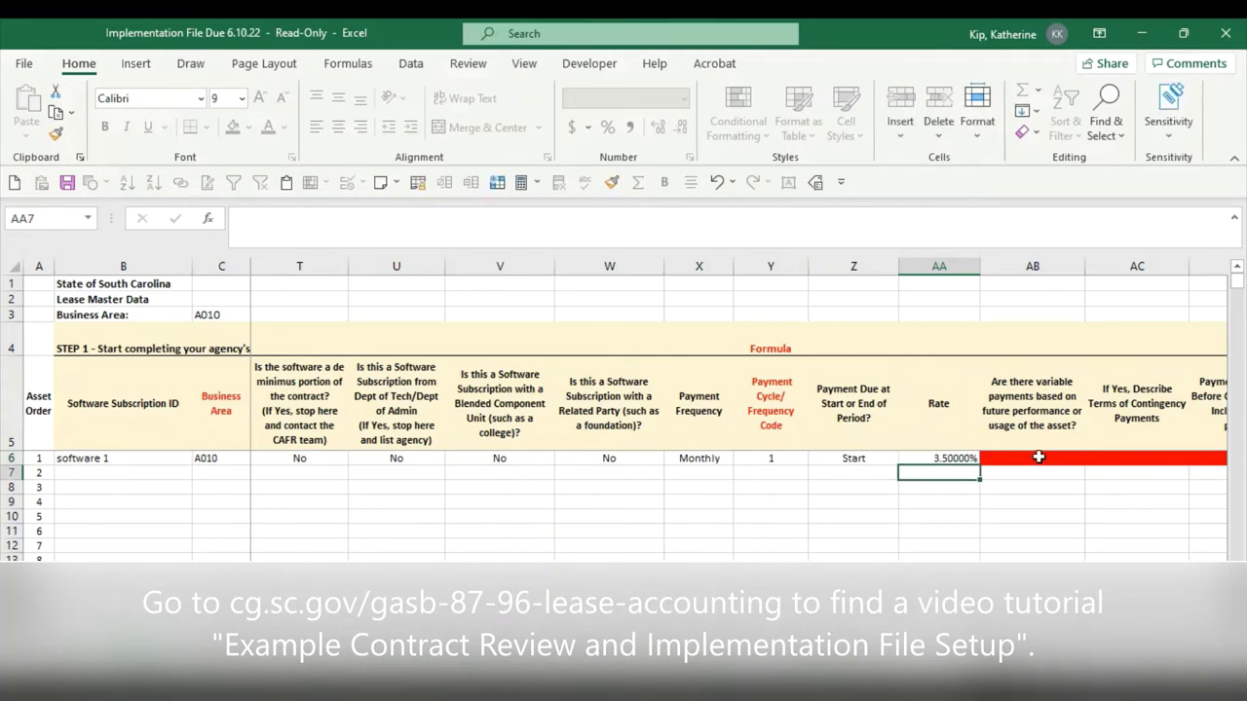
Step: Answer Yes to software 1's variable payments question and describe the terms of contingency payments as "# of seats"
{"action": "left_click", "coordinate": [1035, 458]}
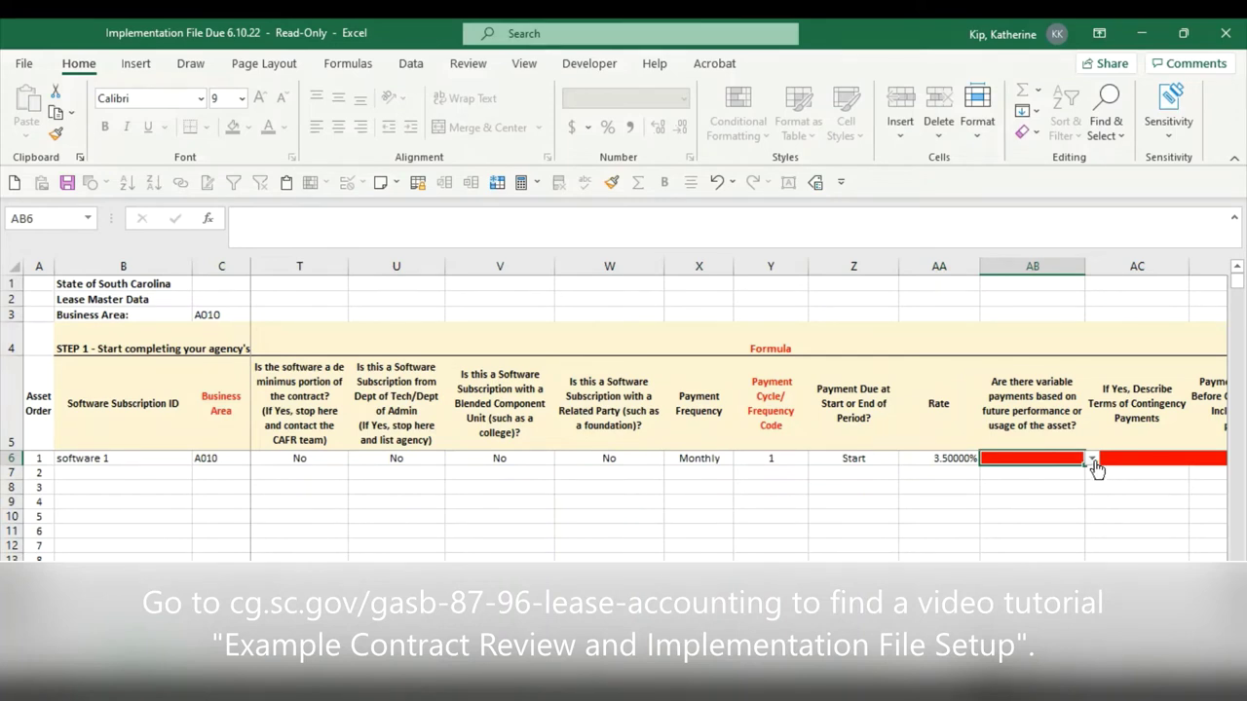
{"action": "left_click", "coordinate": [1093, 462]}
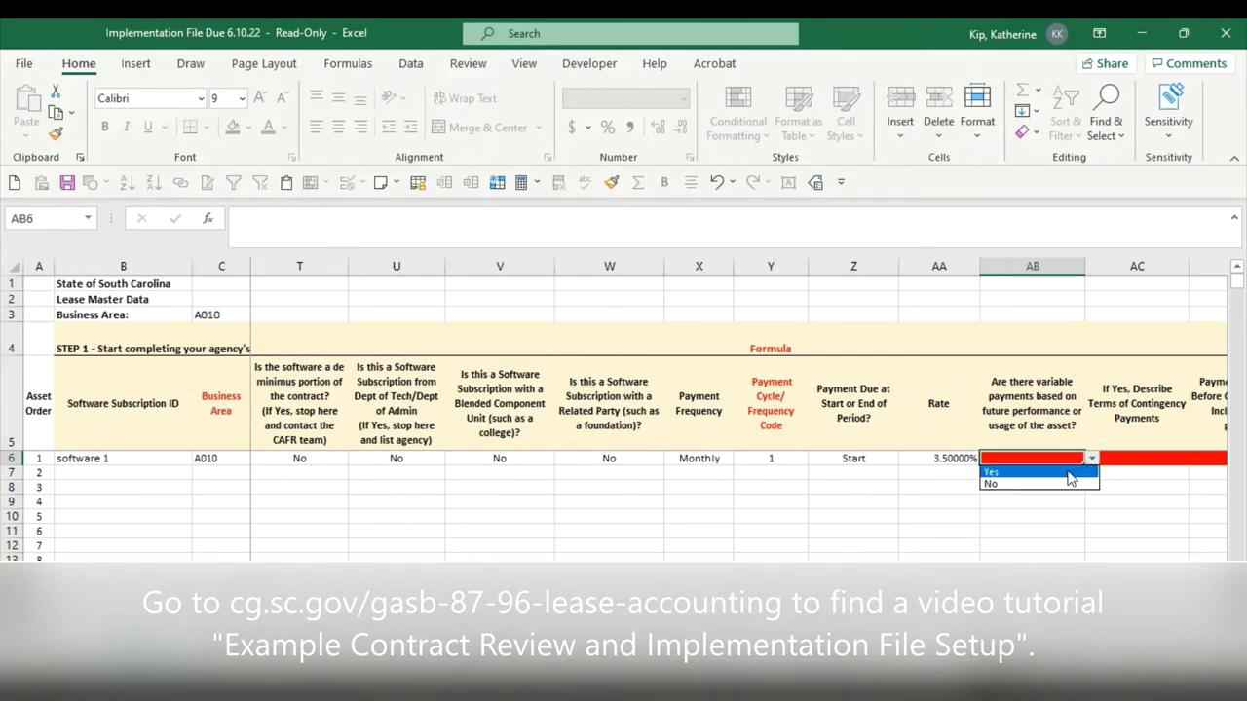
{"action": "left_click", "coordinate": [1027, 474]}
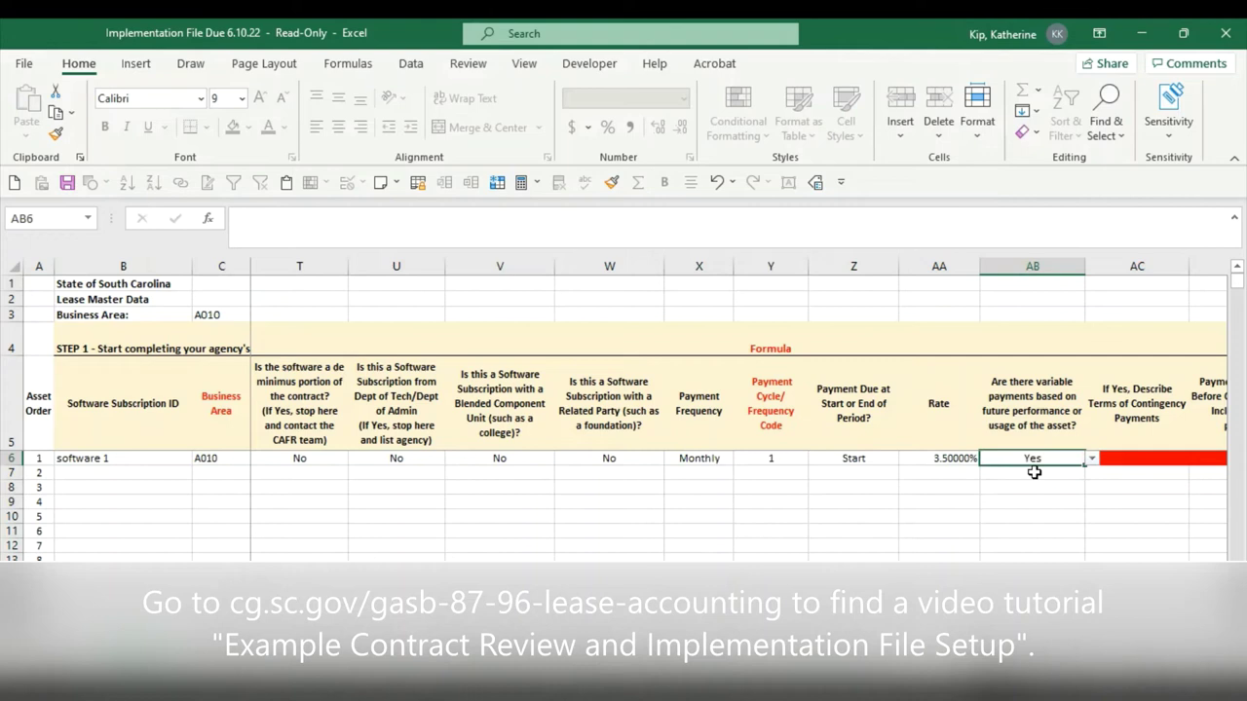
{"action": "left_click", "coordinate": [1127, 457]}
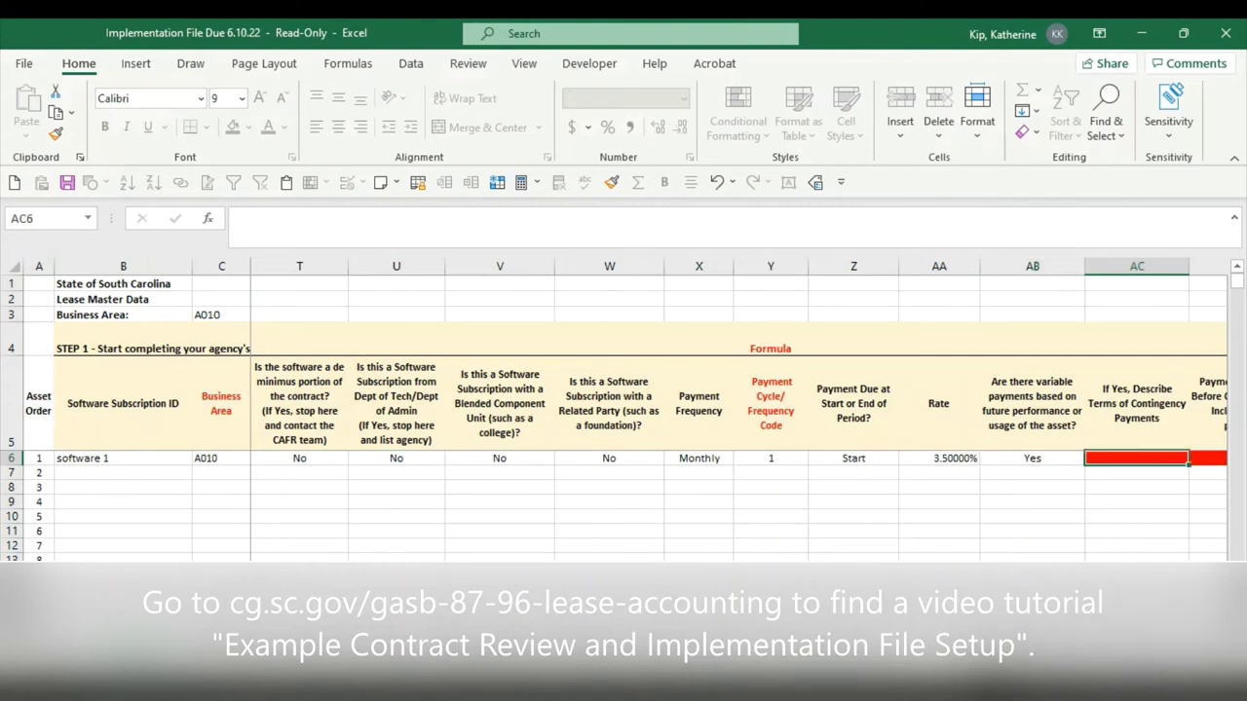
{"action": "scroll", "coordinate": [740, 409], "scroll_direction": "right", "scroll_amount": 3}
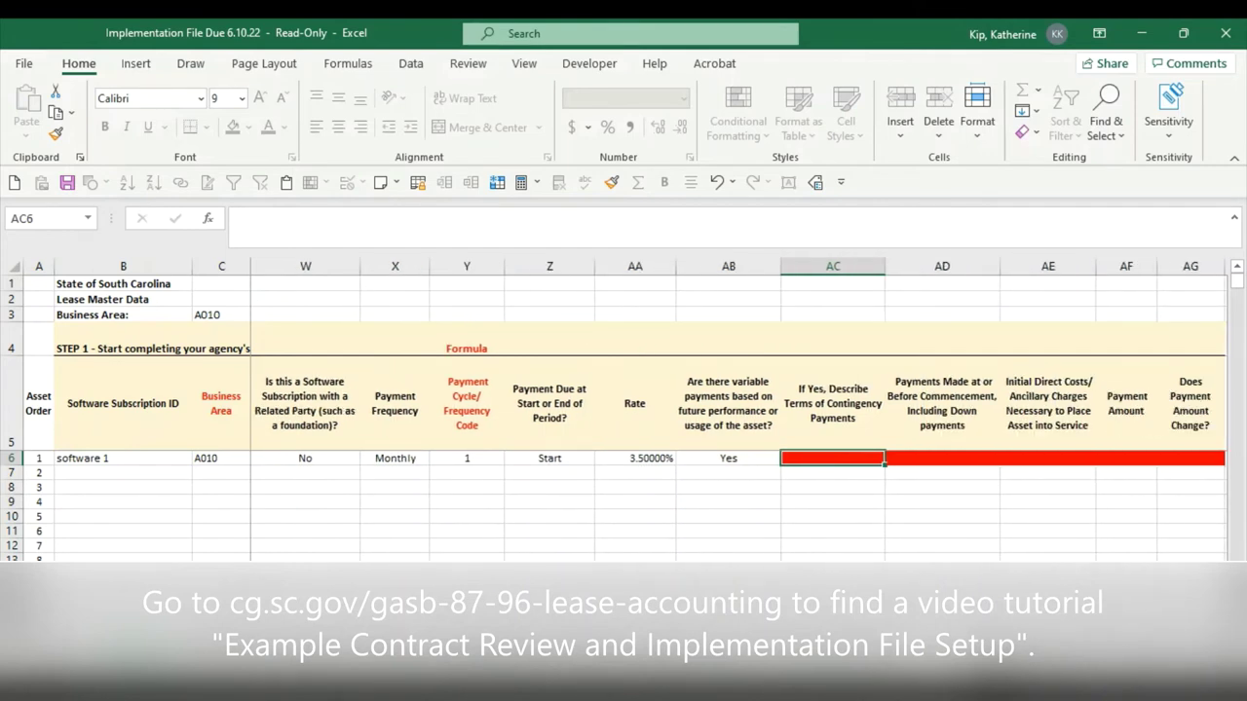
{"action": "key", "text": "F2"}
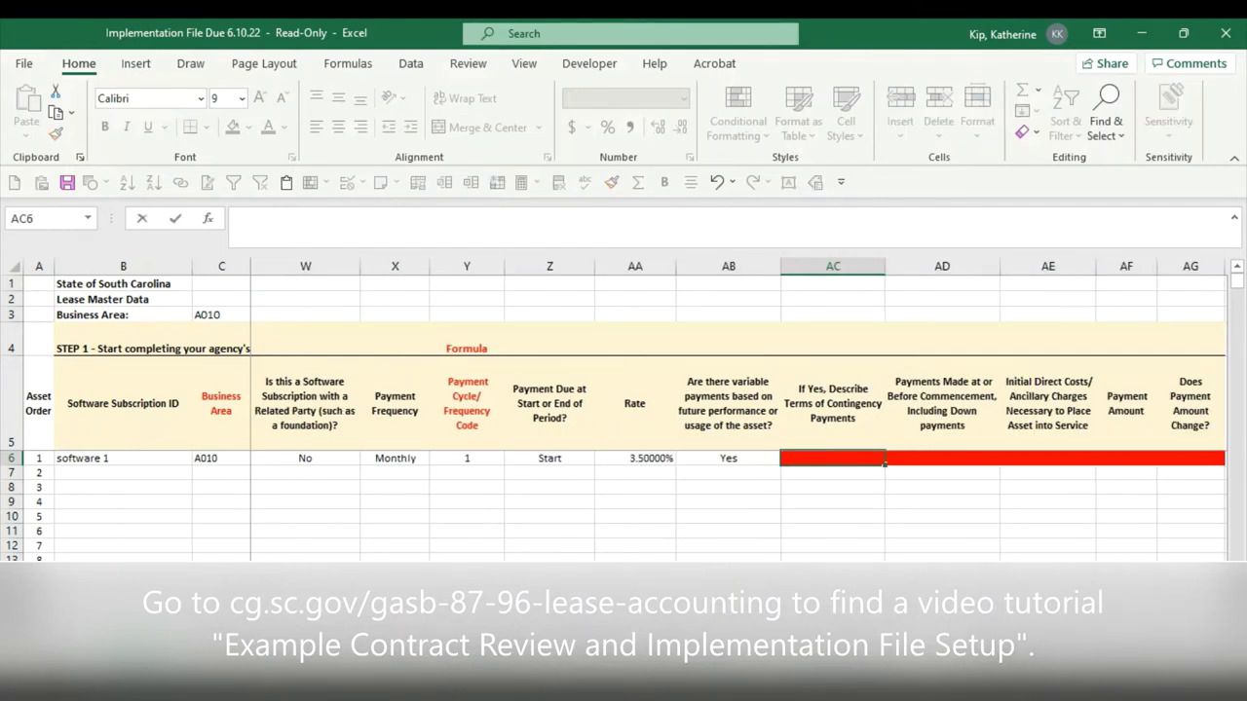
{"action": "type", "text": "# of seats"}
{"action": "key", "text": "Tab"}
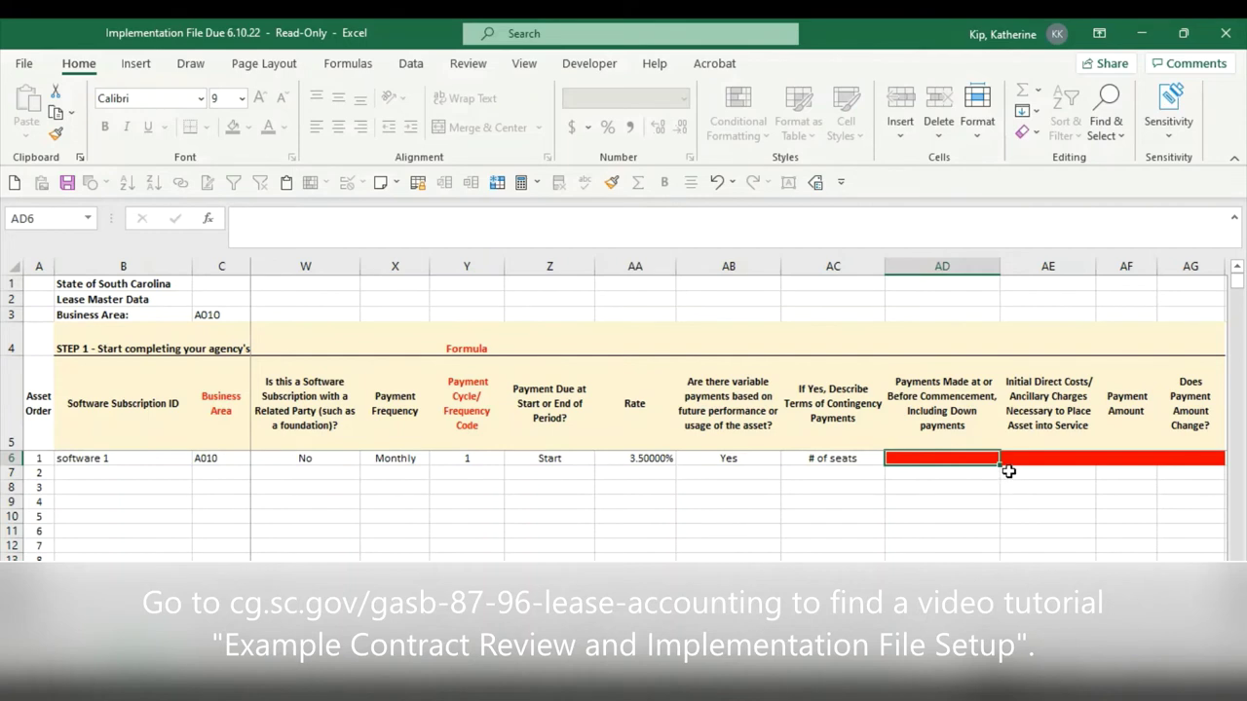
Step: Enter 0 for software 1's payments before commencement and for its initial direct costs, and 1000 as its Payment Amount
{"action": "type", "text": "0"}
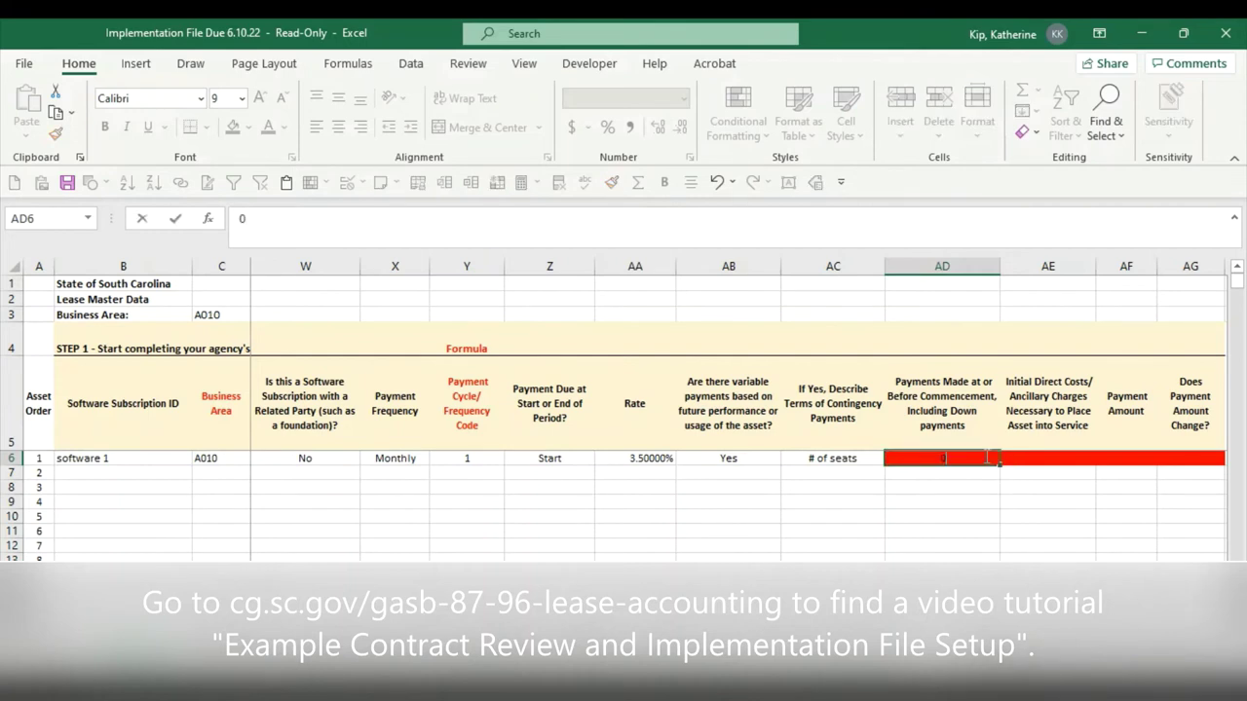
{"action": "key", "text": "Tab"}
{"action": "type", "text": "0"}
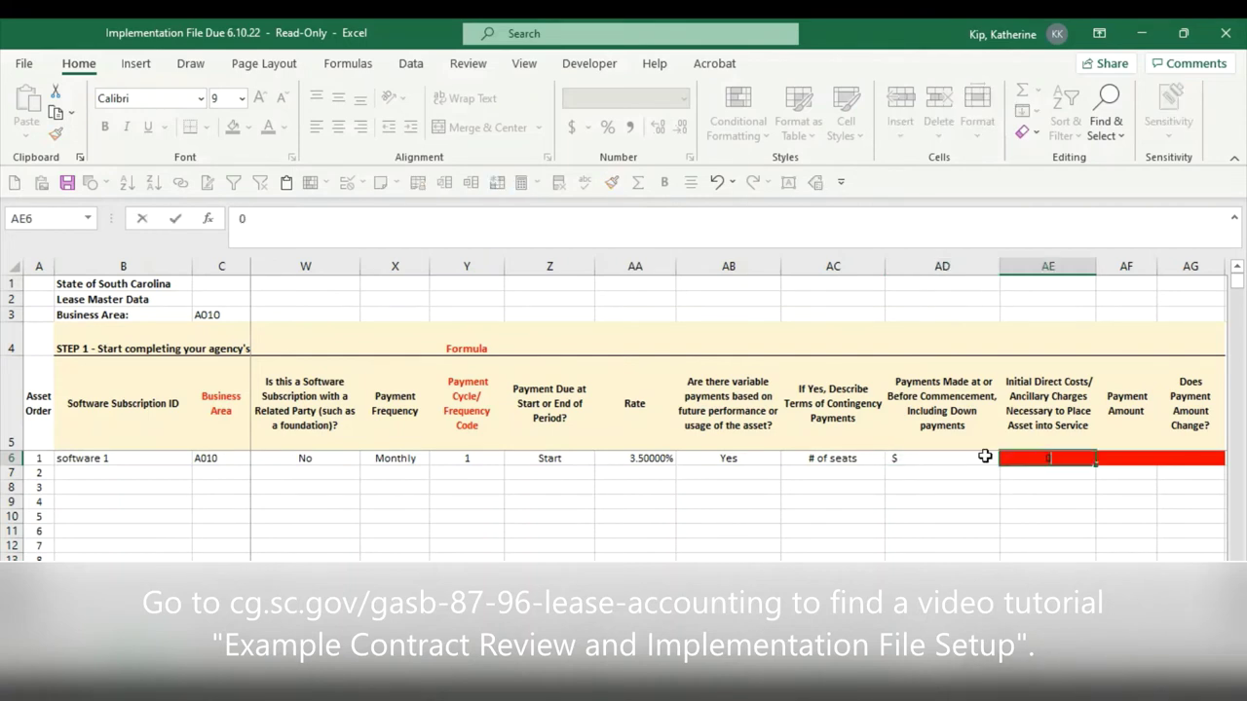
{"action": "key", "text": "Tab"}
{"action": "type", "text": "1000"}
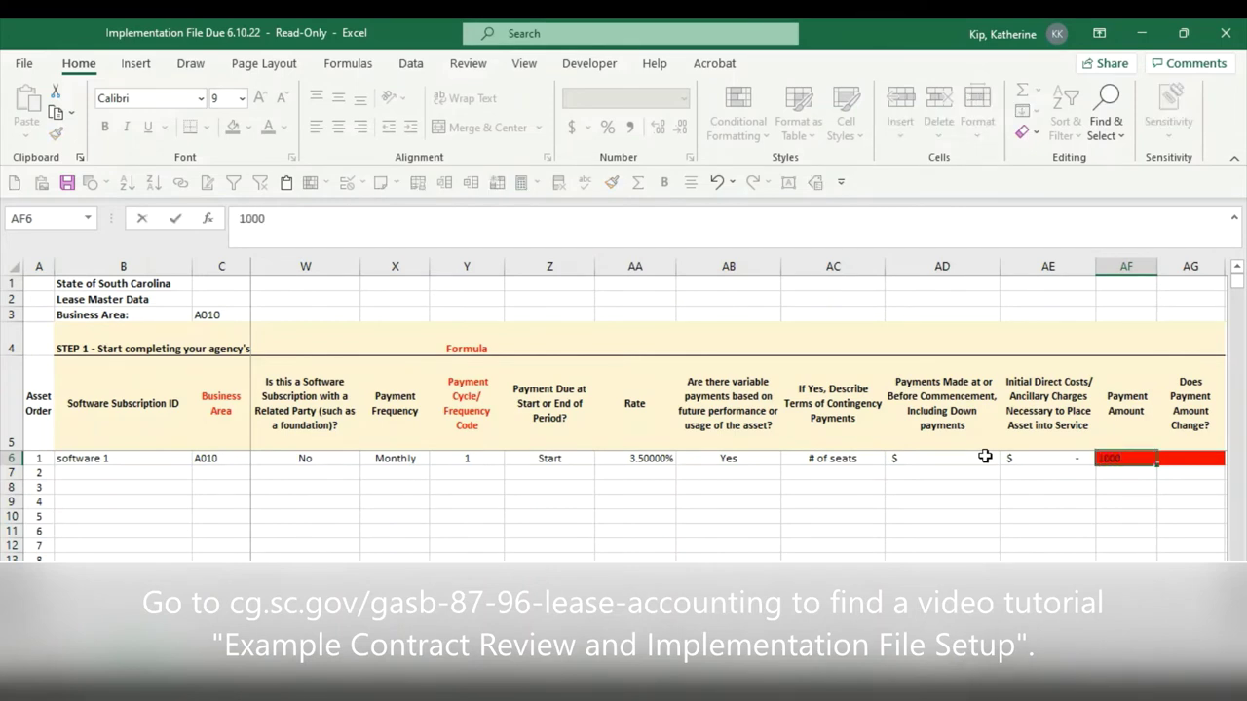
{"action": "key", "text": "Tab"}
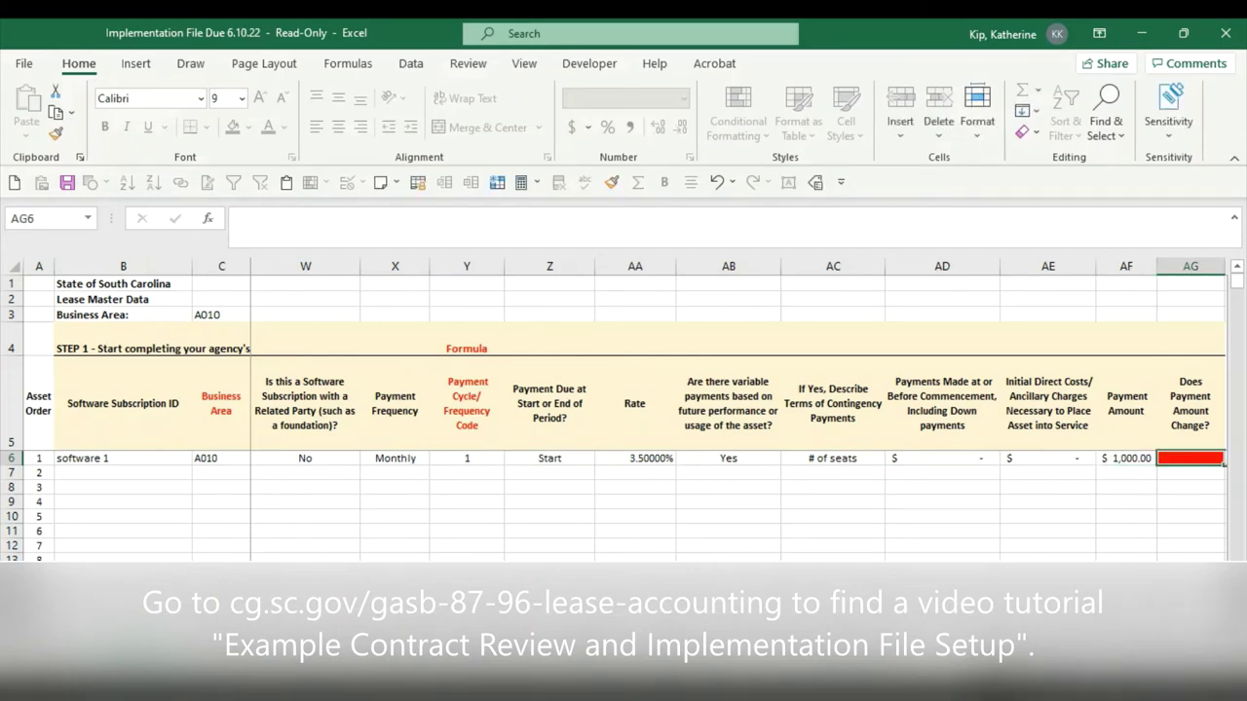
Step: Answer Yes to whether software 1's payment amount changes
{"action": "scroll", "coordinate": [1121, 461], "scroll_direction": "right", "scroll_amount": 1}
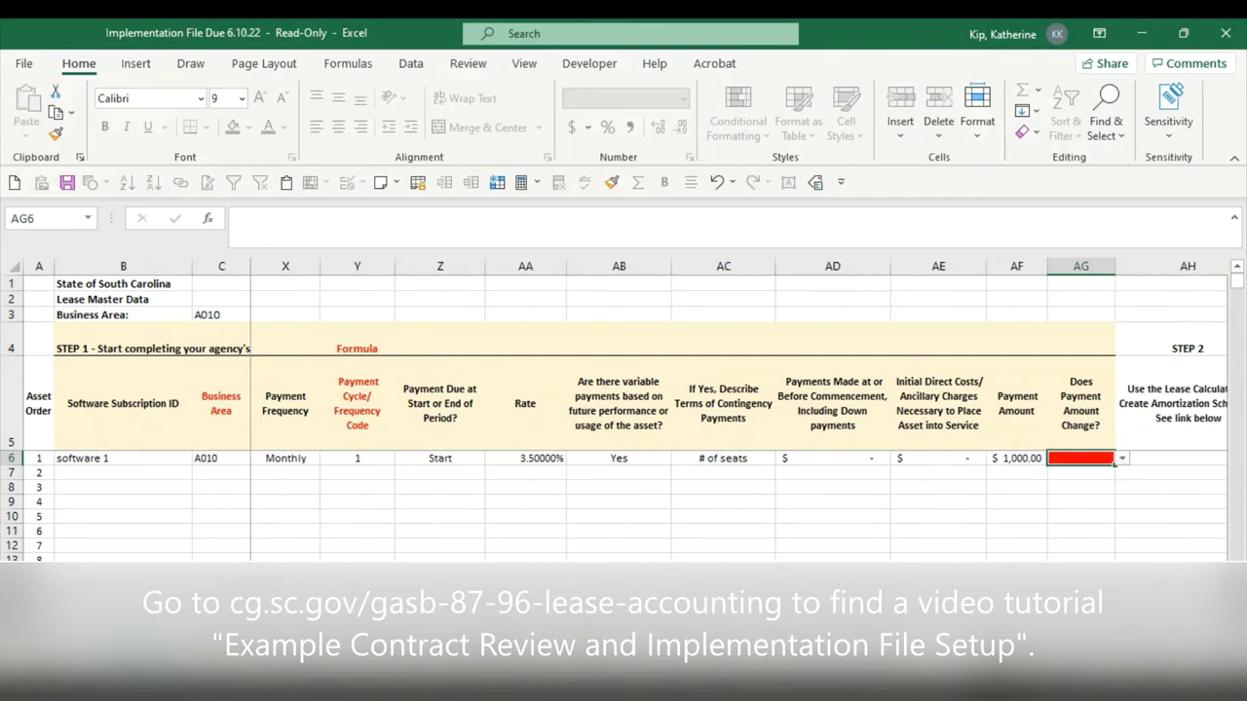
{"action": "left_click", "coordinate": [1122, 458]}
{"action": "left_click", "coordinate": [1091, 470]}
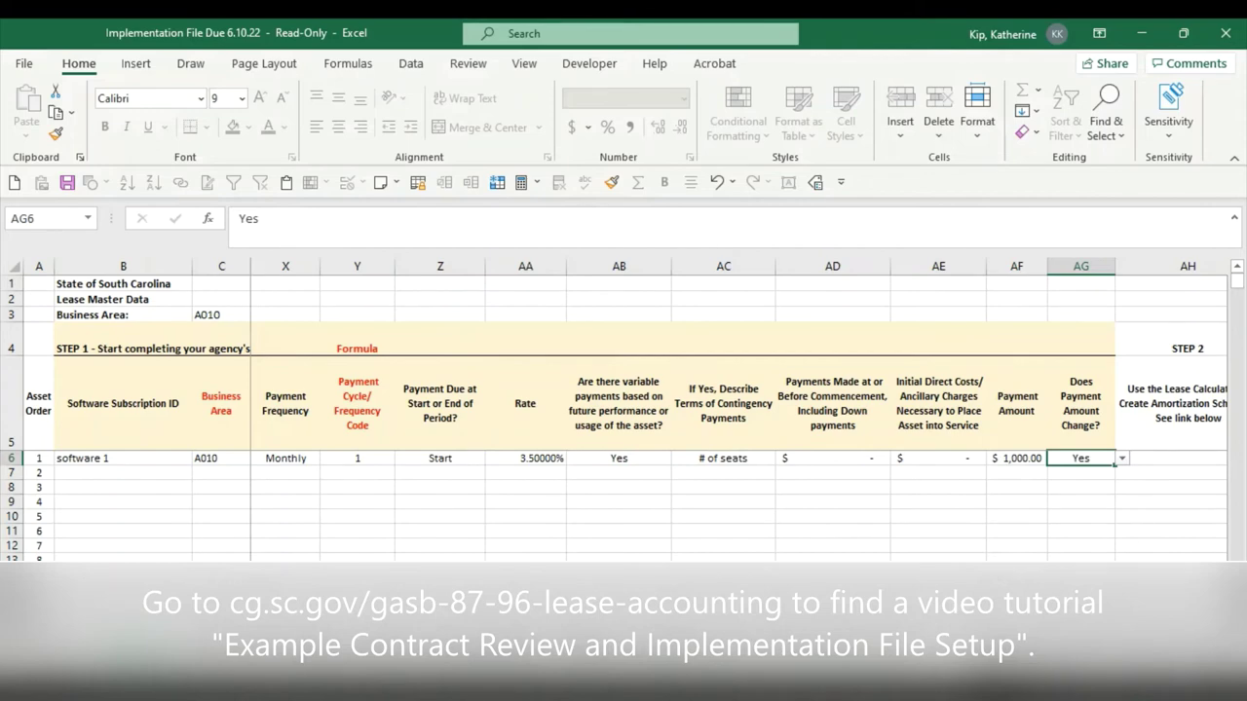
Step: Copy the Software Subscription ID "software 1" from the master data into the first SBITA ID row of the payment schedule
{"action": "scroll", "coordinate": [738, 409], "scroll_direction": "left", "scroll_amount": 10}
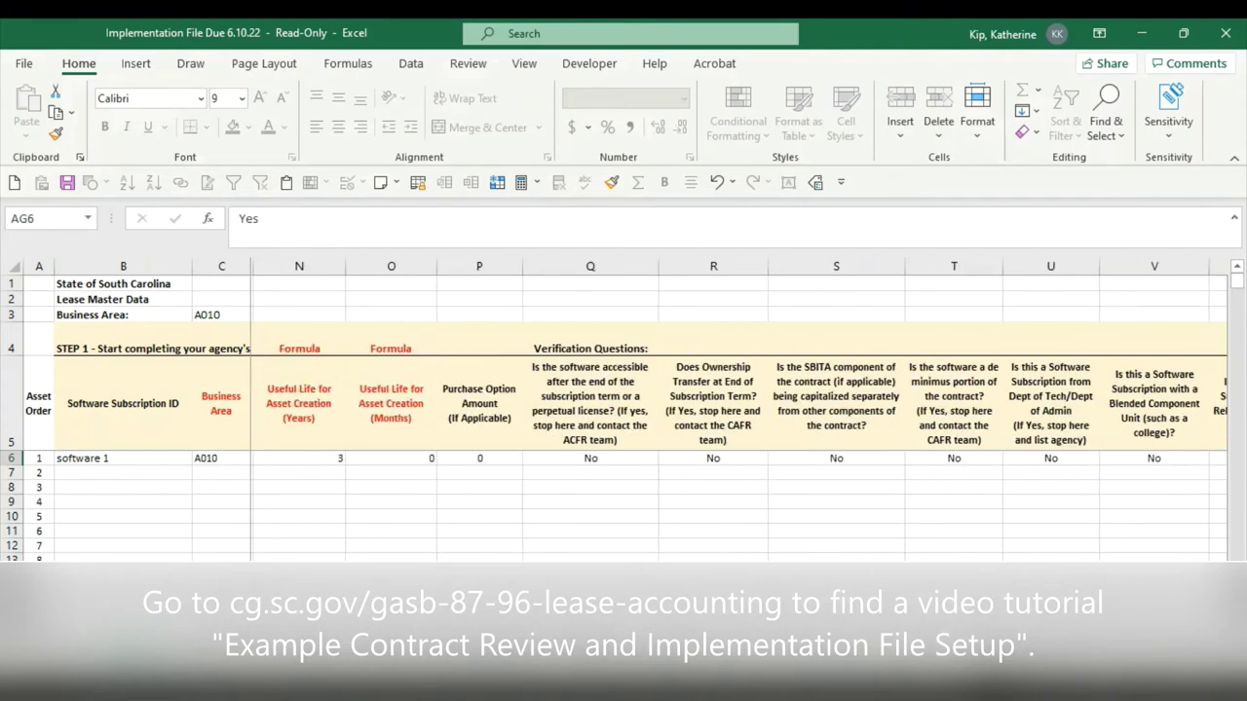
{"action": "scroll", "coordinate": [739, 409], "scroll_direction": "left", "scroll_amount": 7}
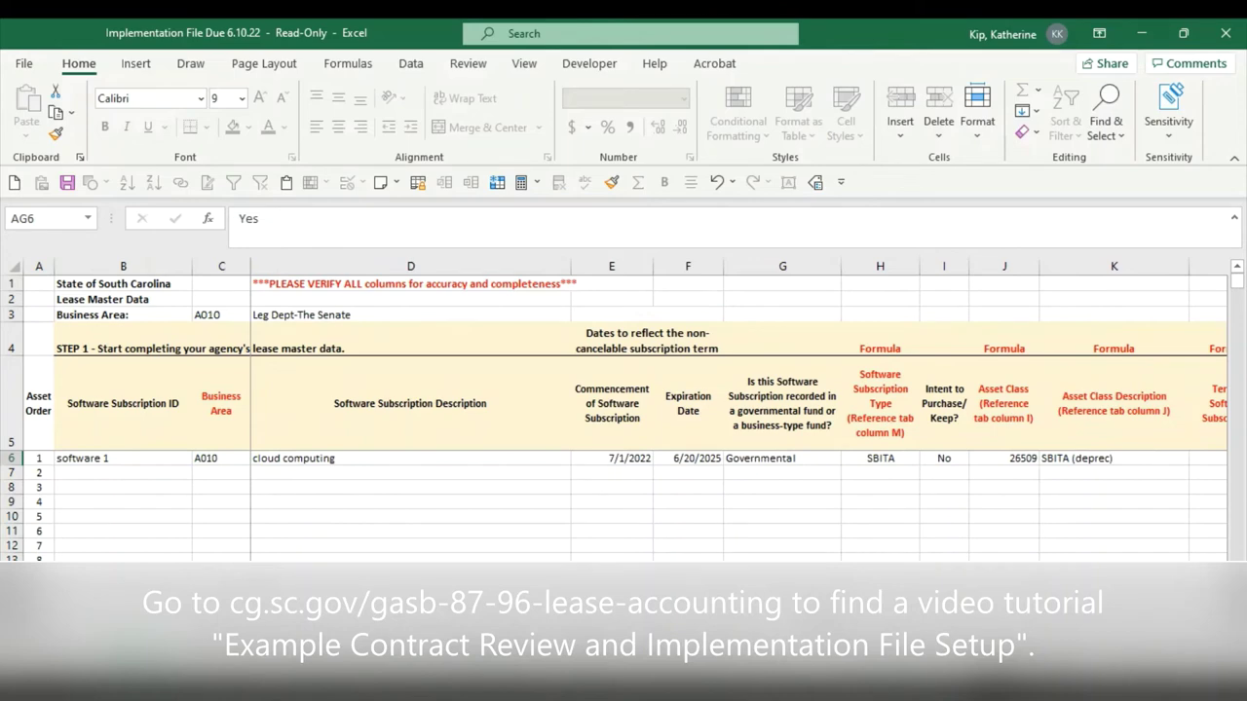
{"action": "scroll", "coordinate": [740, 409], "scroll_direction": "right", "scroll_amount": 15}
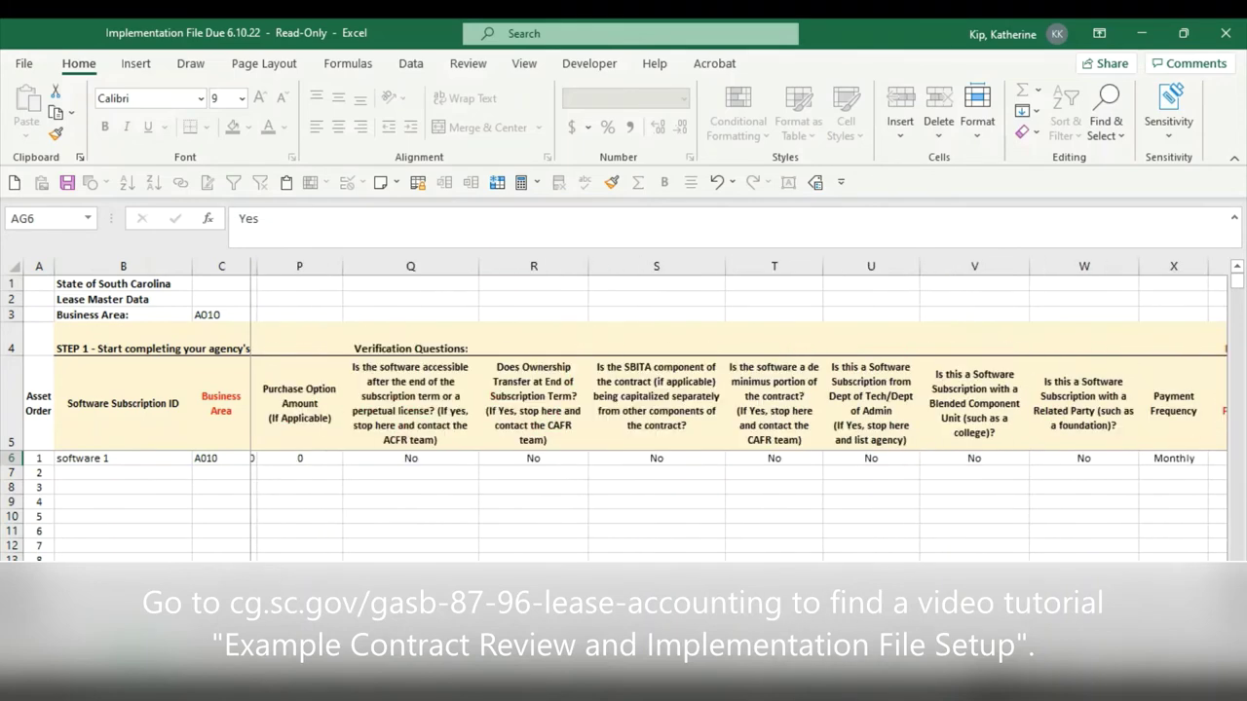
{"action": "scroll", "coordinate": [740, 409], "scroll_direction": "right", "scroll_amount": 1}
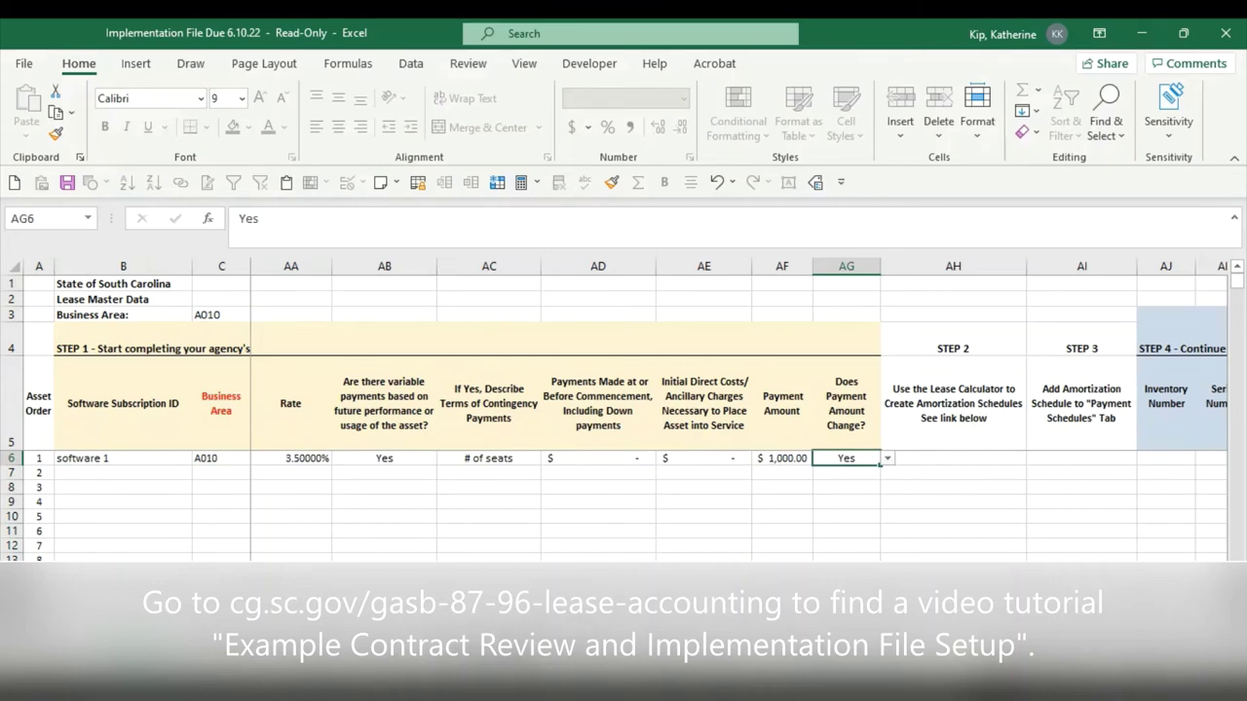
{"action": "key", "text": "ctrl+Page_Down"}
{"action": "left_click", "coordinate": [131, 459]}
{"action": "key", "text": "ctrl+c"}
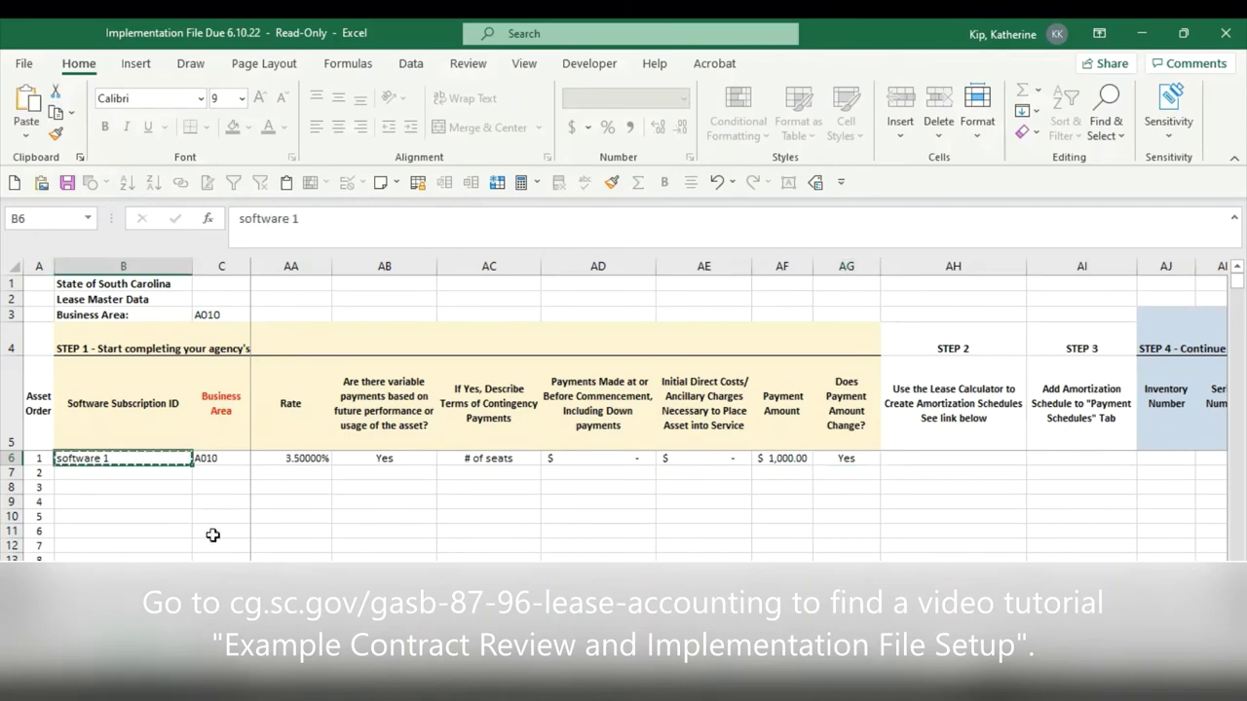
{"action": "key", "text": "ctrl+Page_Down"}
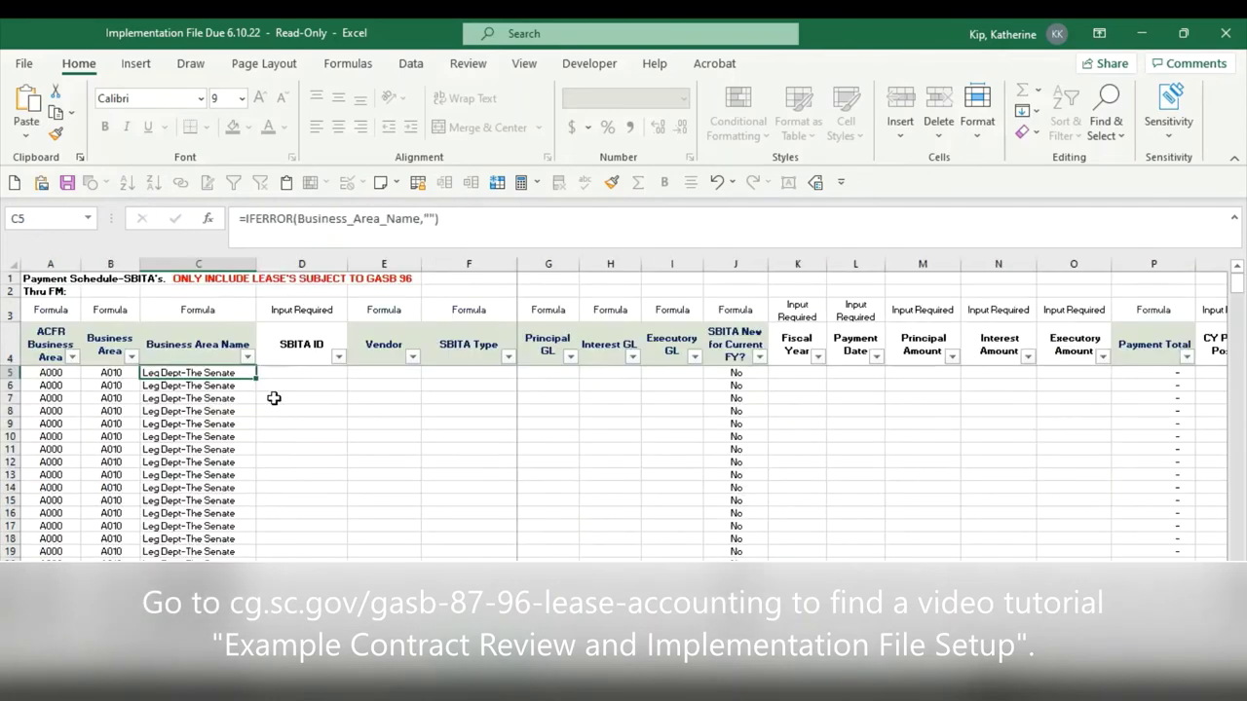
{"action": "left_click", "coordinate": [279, 372]}
{"action": "right_click", "coordinate": [280, 372]}
{"action": "left_click", "coordinate": [355, 314]}
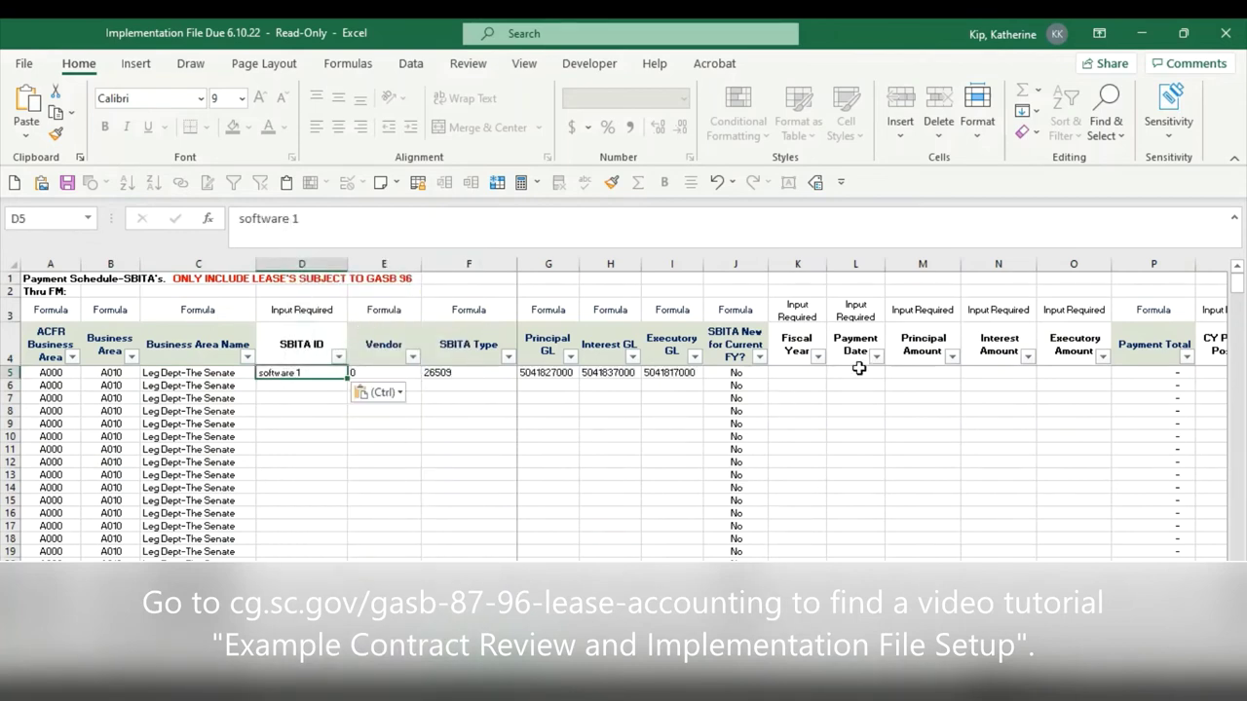
Step: Examine the payment schedule's Principal, Interest and Executory Amount inputs and its CY Payment Posted columns
{"action": "scroll", "coordinate": [788, 410], "scroll_direction": "right", "scroll_amount": 2}
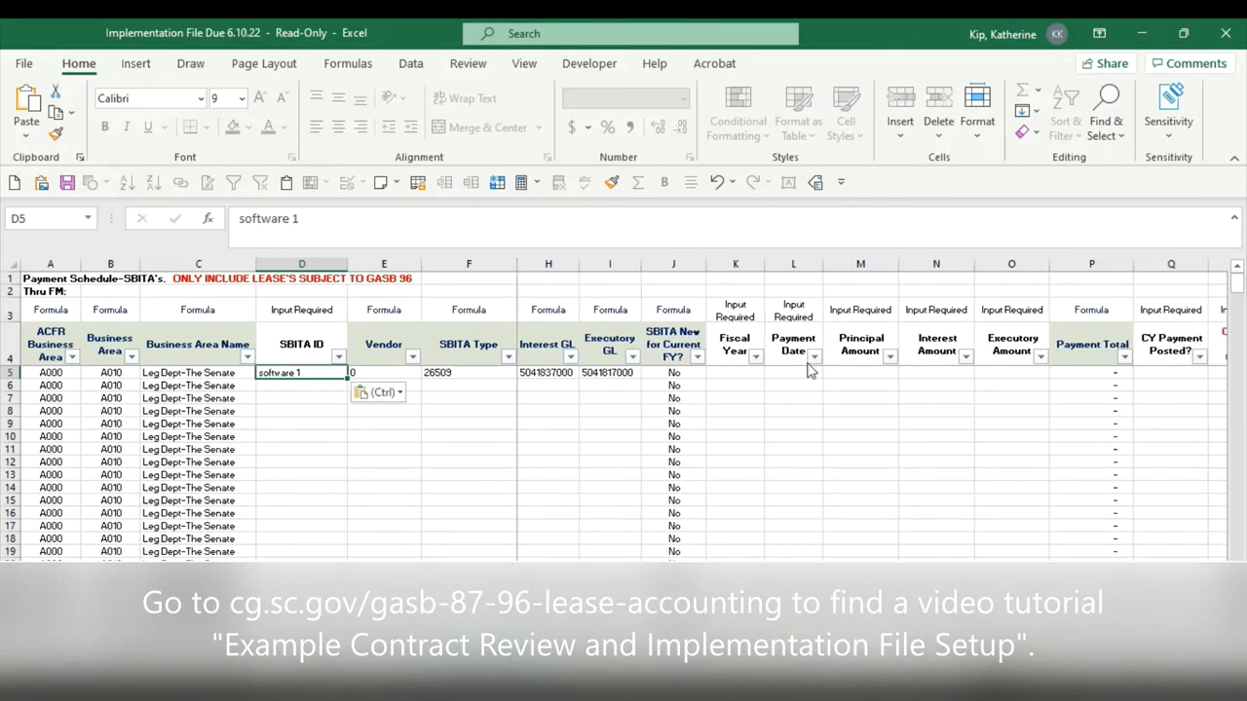
{"action": "left_click", "coordinate": [875, 370]}
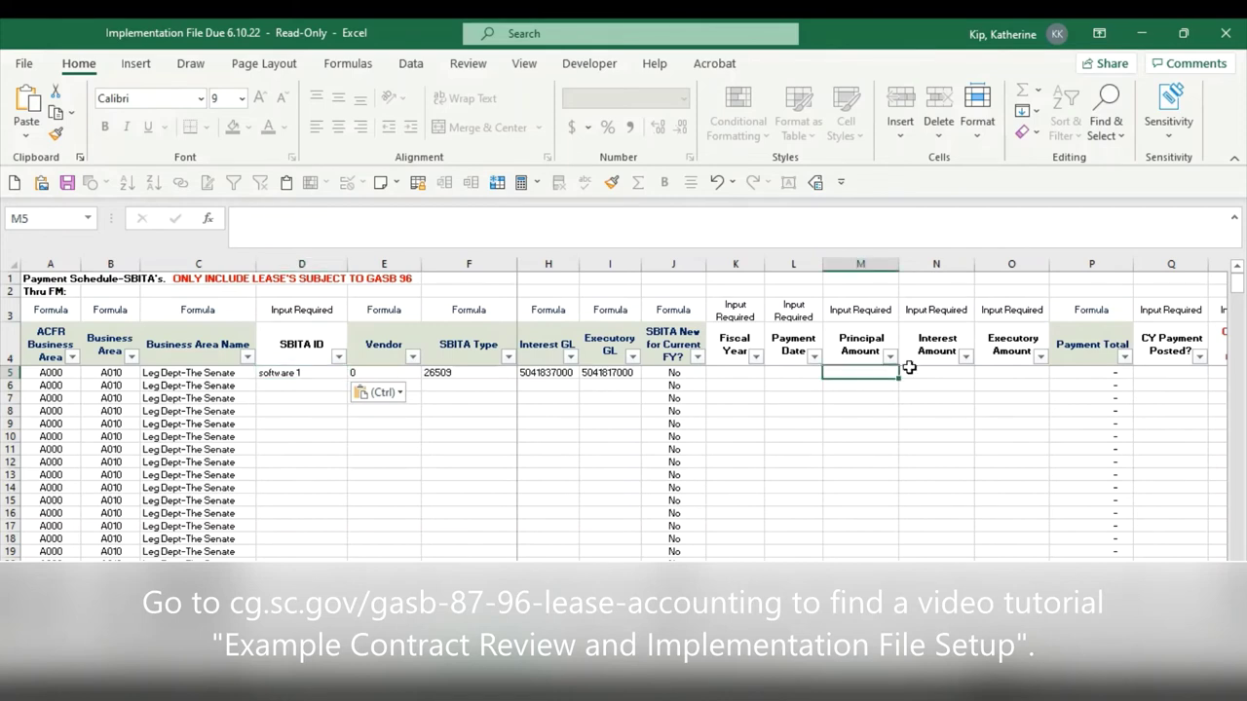
{"action": "left_click", "coordinate": [935, 370]}
{"action": "left_click", "coordinate": [1003, 370]}
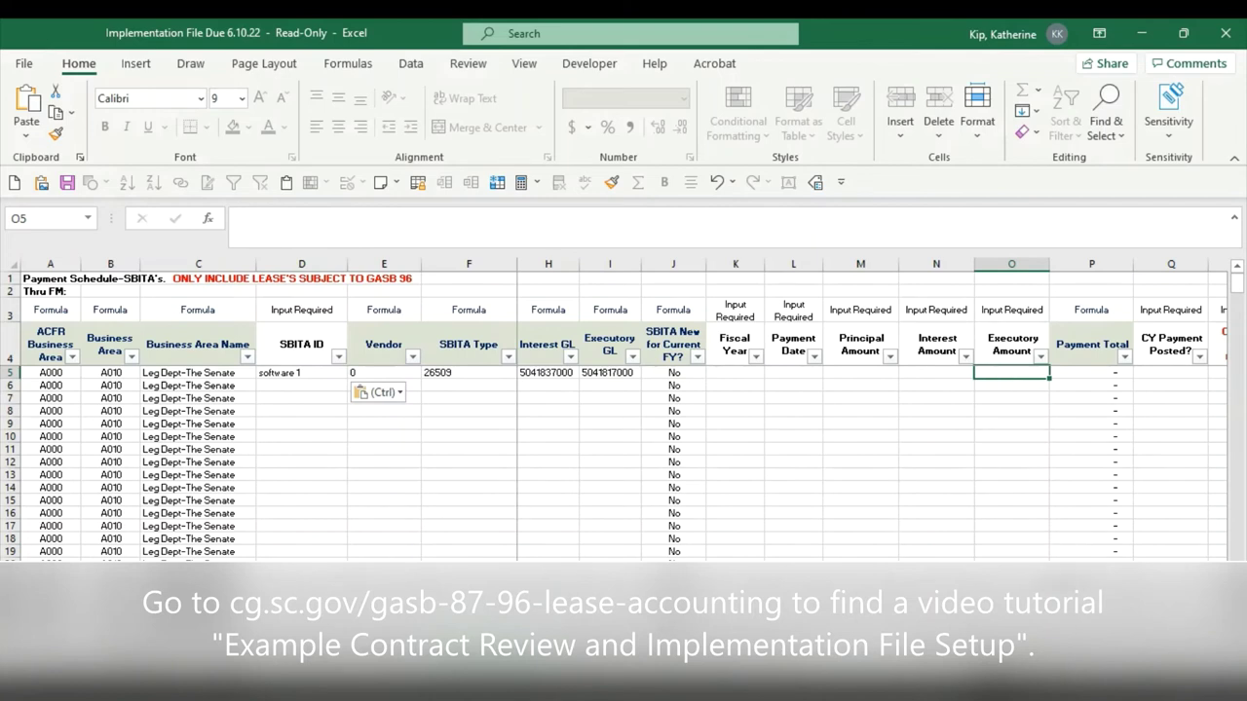
{"action": "scroll", "coordinate": [871, 409], "scroll_direction": "right", "scroll_amount": 3}
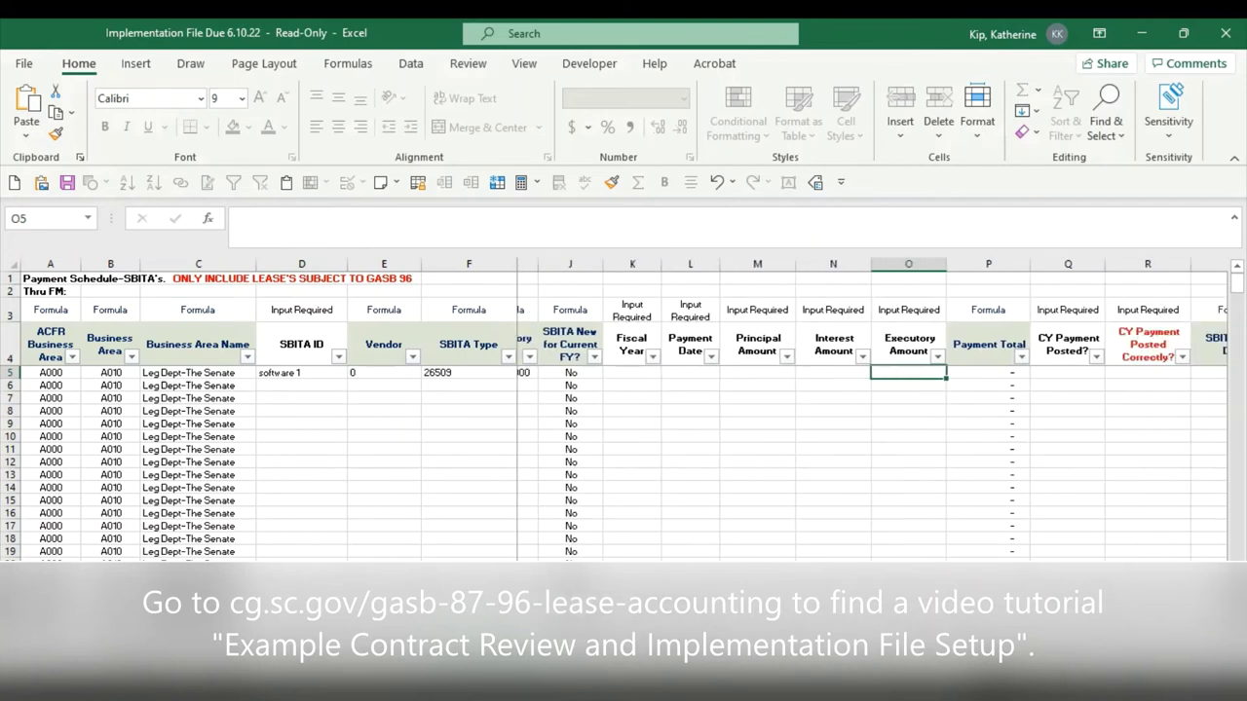
{"action": "scroll", "coordinate": [788, 409], "scroll_direction": "right", "scroll_amount": 1}
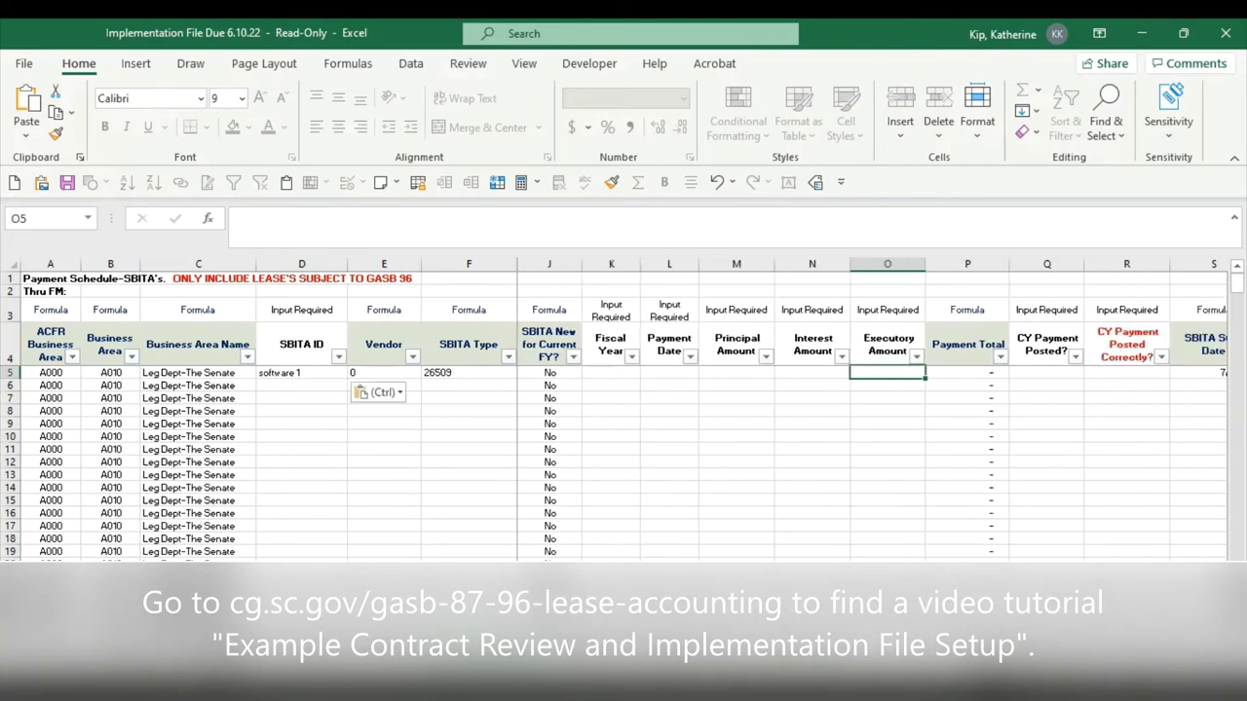
Step: Examine the master data's Step 4 columns, from Inventory Number through the vendor fields and start dates to Remaining Payments and Asset Value
{"action": "key", "text": "ctrl+Page_Up"}
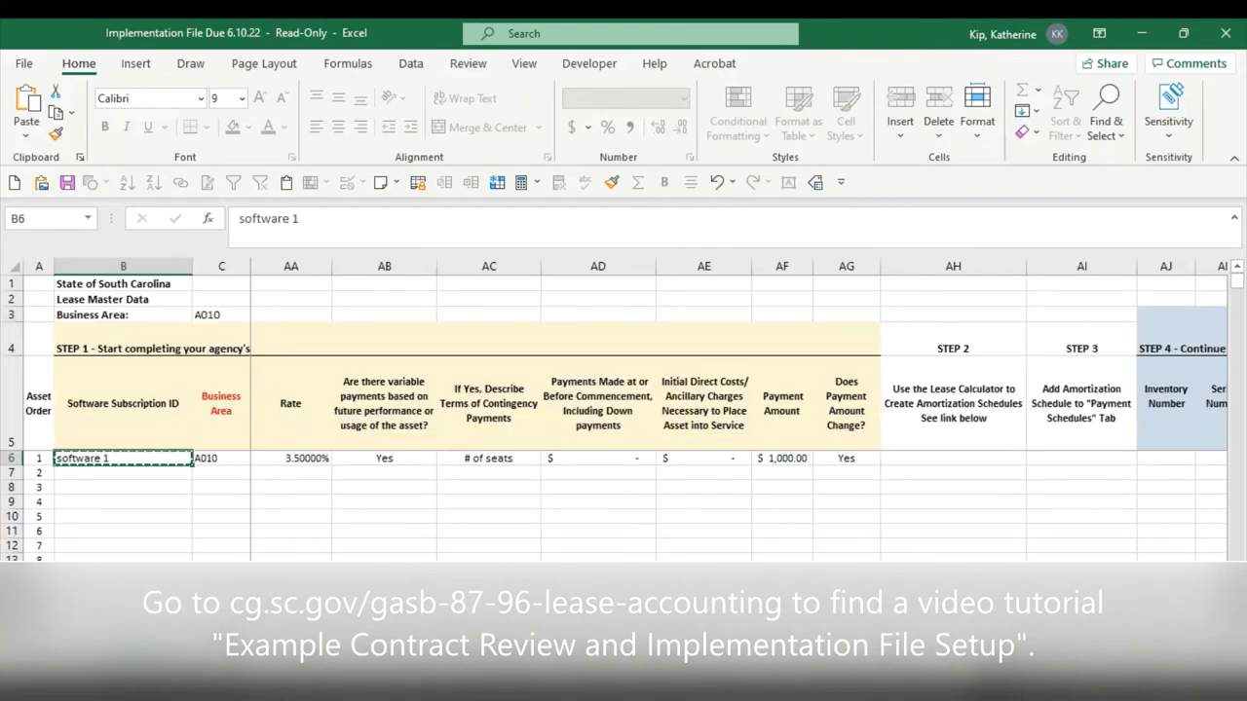
{"action": "scroll", "coordinate": [738, 409], "scroll_direction": "right", "scroll_amount": 3}
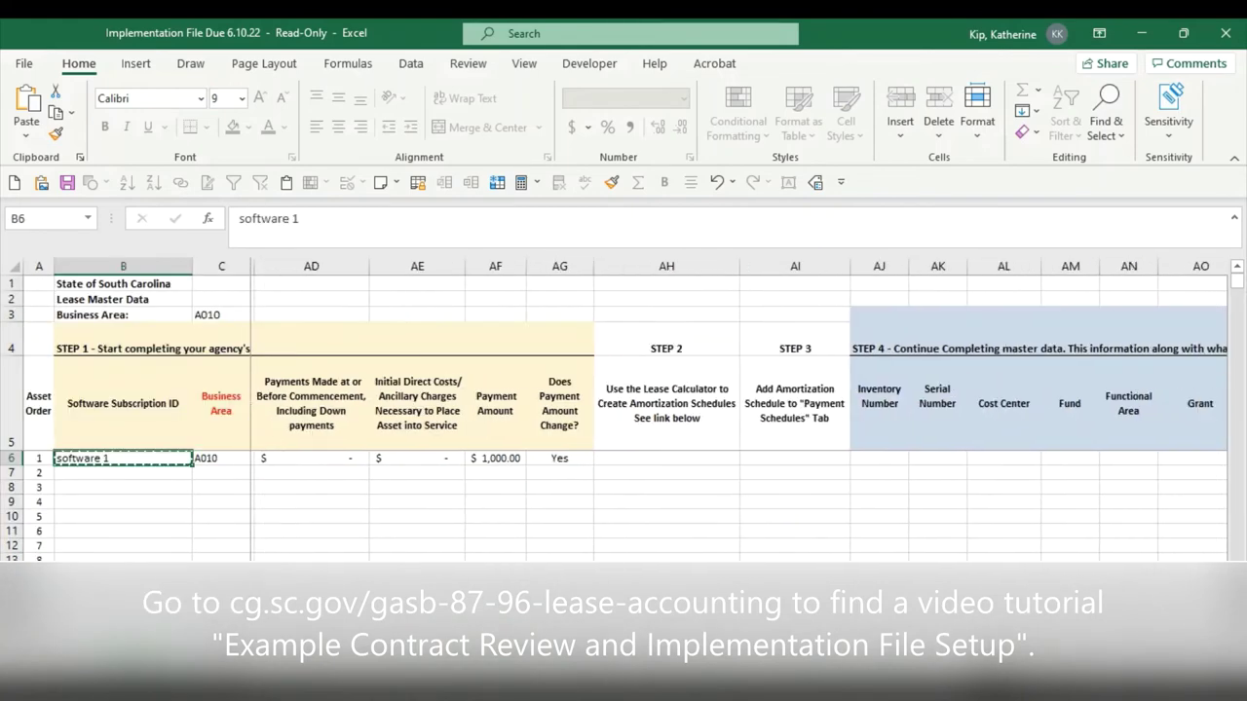
{"action": "scroll", "coordinate": [739, 409], "scroll_direction": "right", "scroll_amount": 2}
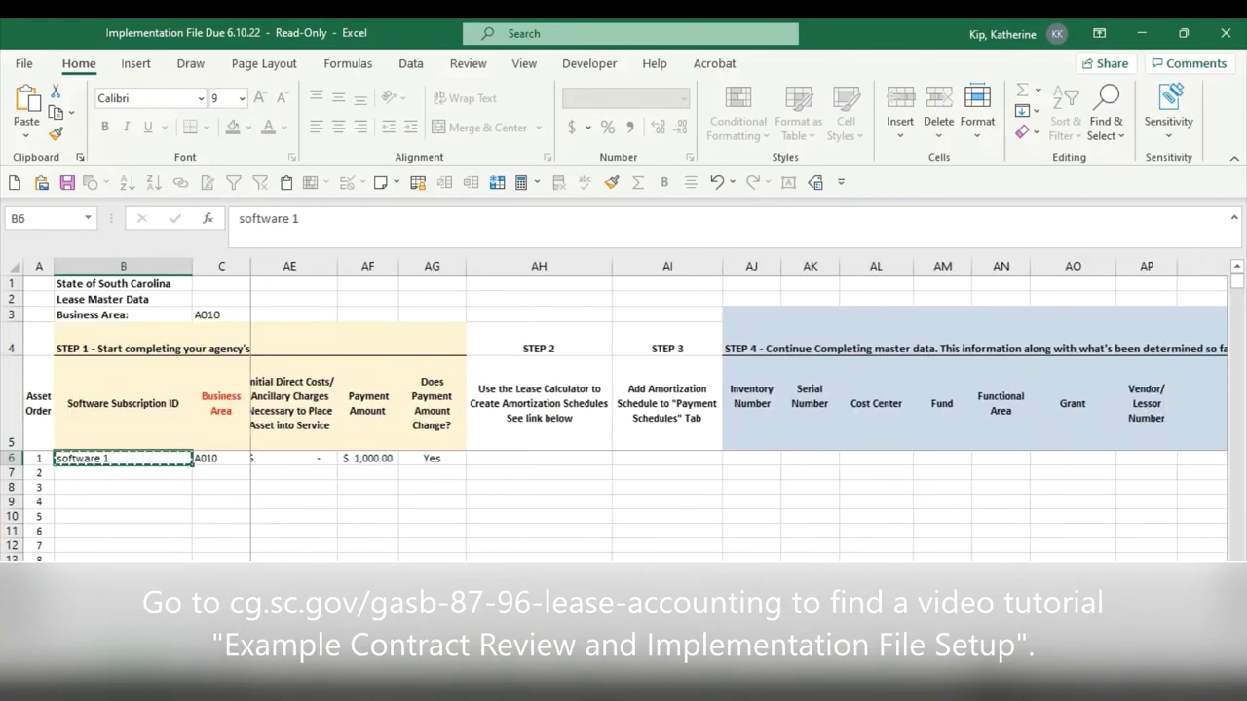
{"action": "left_click", "coordinate": [748, 351]}
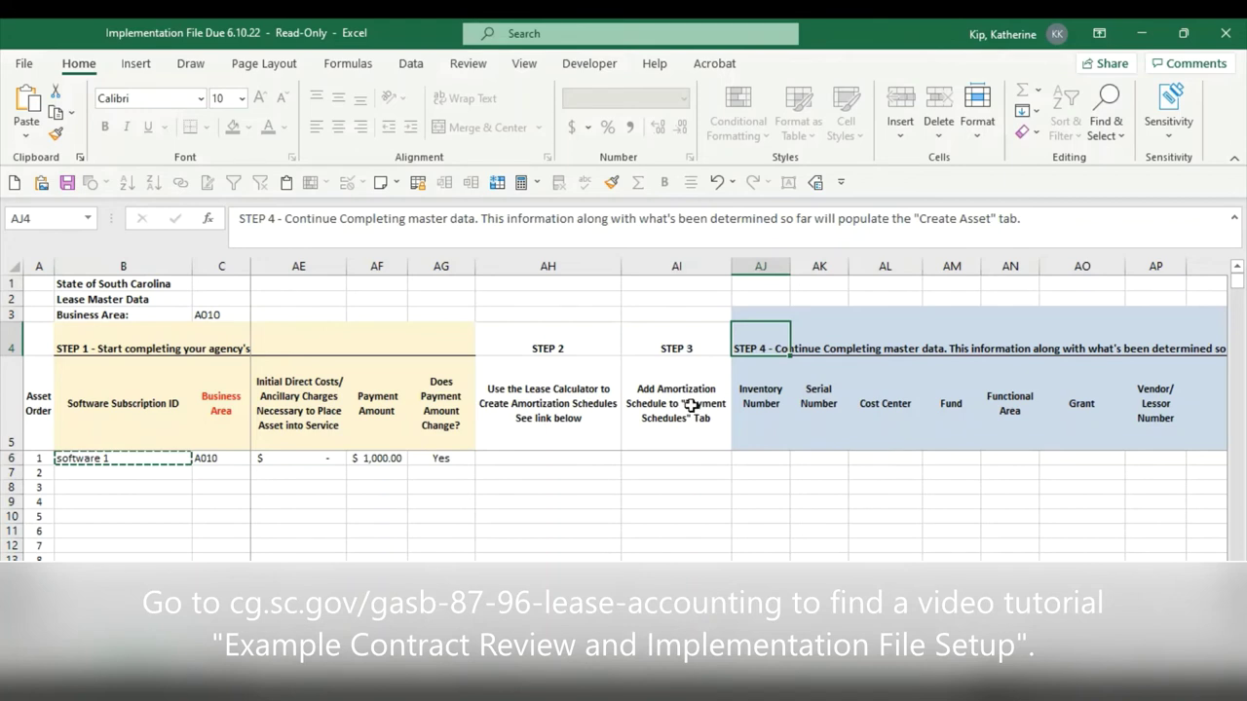
{"action": "left_click", "coordinate": [780, 458]}
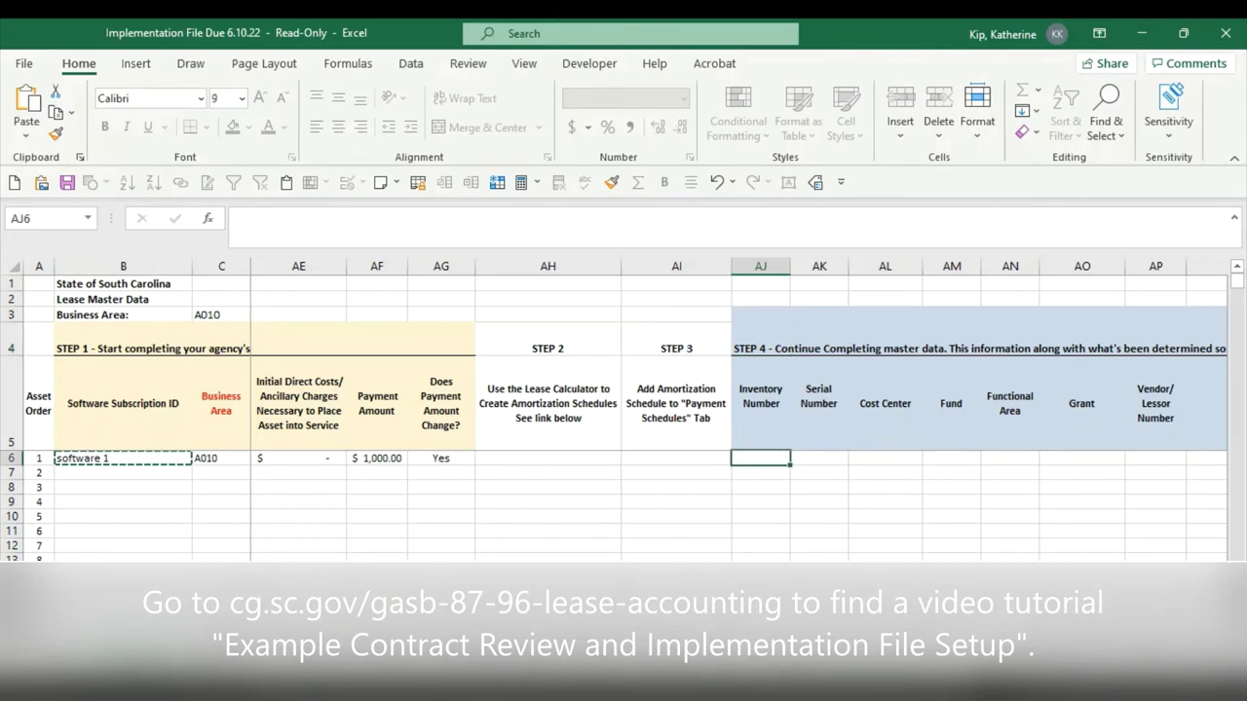
{"action": "scroll", "coordinate": [738, 409], "scroll_direction": "right", "scroll_amount": 3}
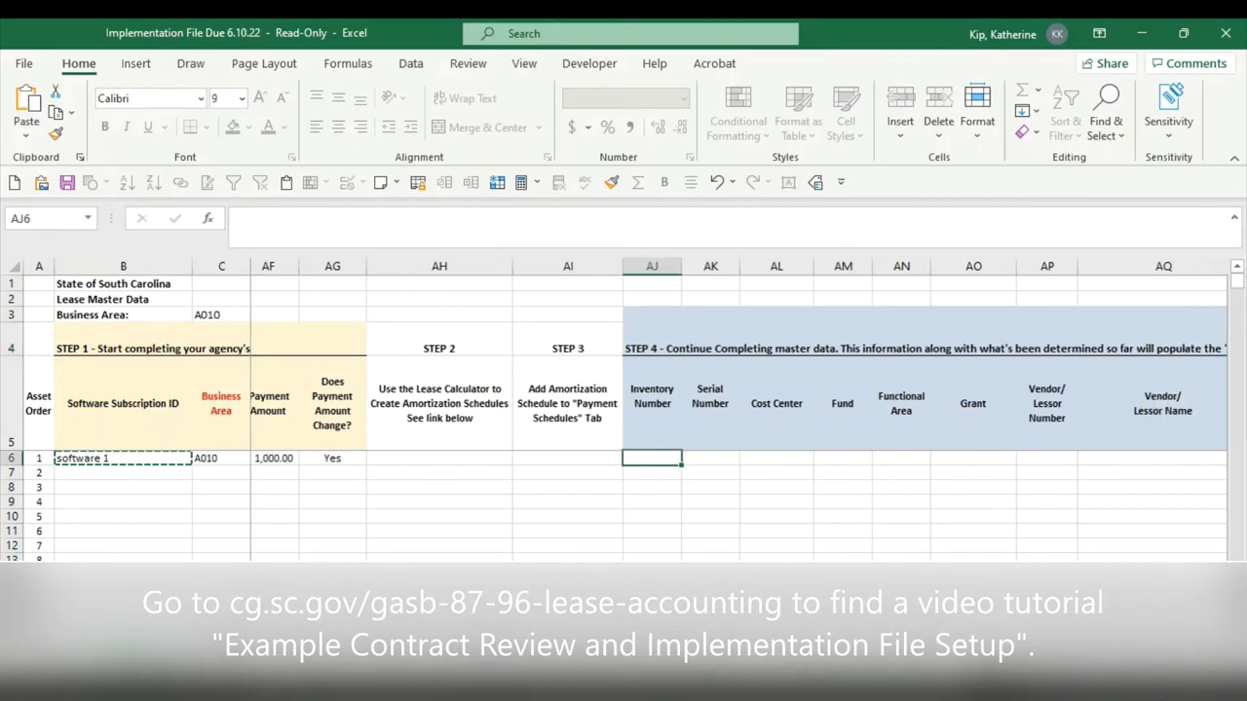
{"action": "scroll", "coordinate": [738, 409], "scroll_direction": "right", "scroll_amount": 1}
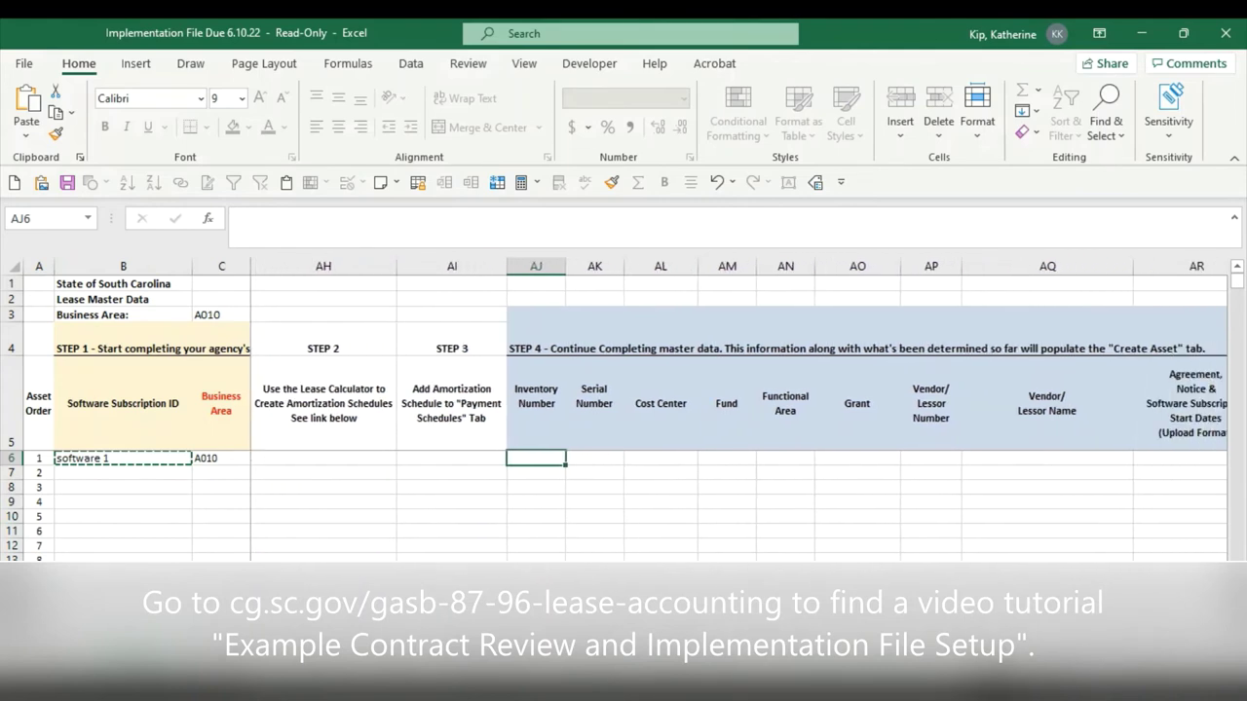
{"action": "scroll", "coordinate": [739, 409], "scroll_direction": "right", "scroll_amount": 2}
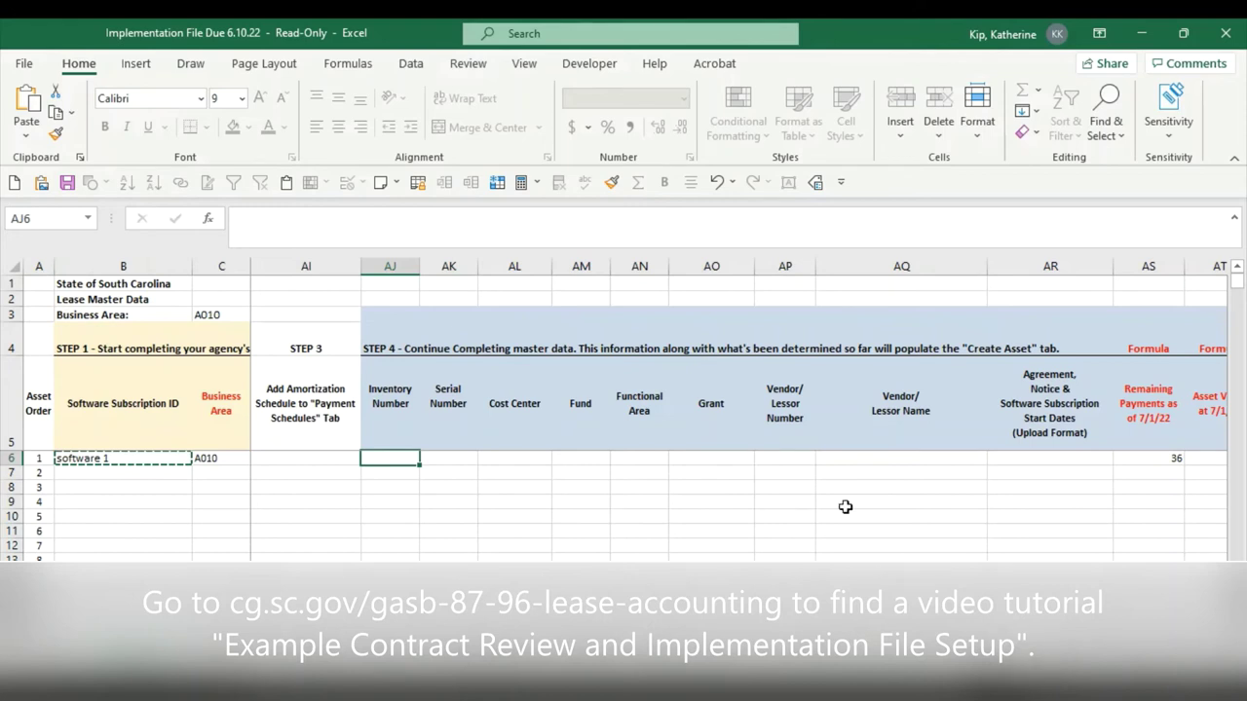
{"action": "mouse_move", "coordinate": [777, 455]}
{"action": "left_mouse_down"}
{"action": "mouse_move", "coordinate": [781, 444]}
{"action": "mouse_move", "coordinate": [803, 457]}
{"action": "left_mouse_up"}
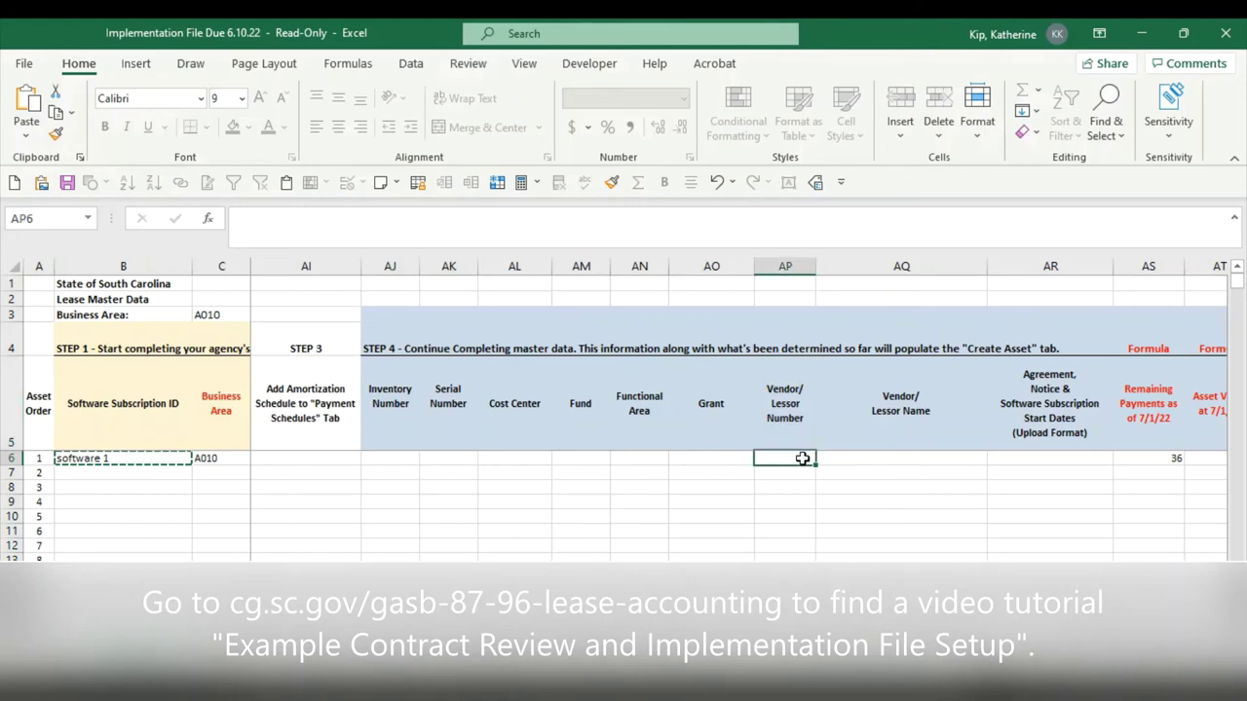
{"action": "left_click", "coordinate": [865, 458]}
{"action": "scroll", "coordinate": [739, 409], "scroll_direction": "right", "scroll_amount": 5}
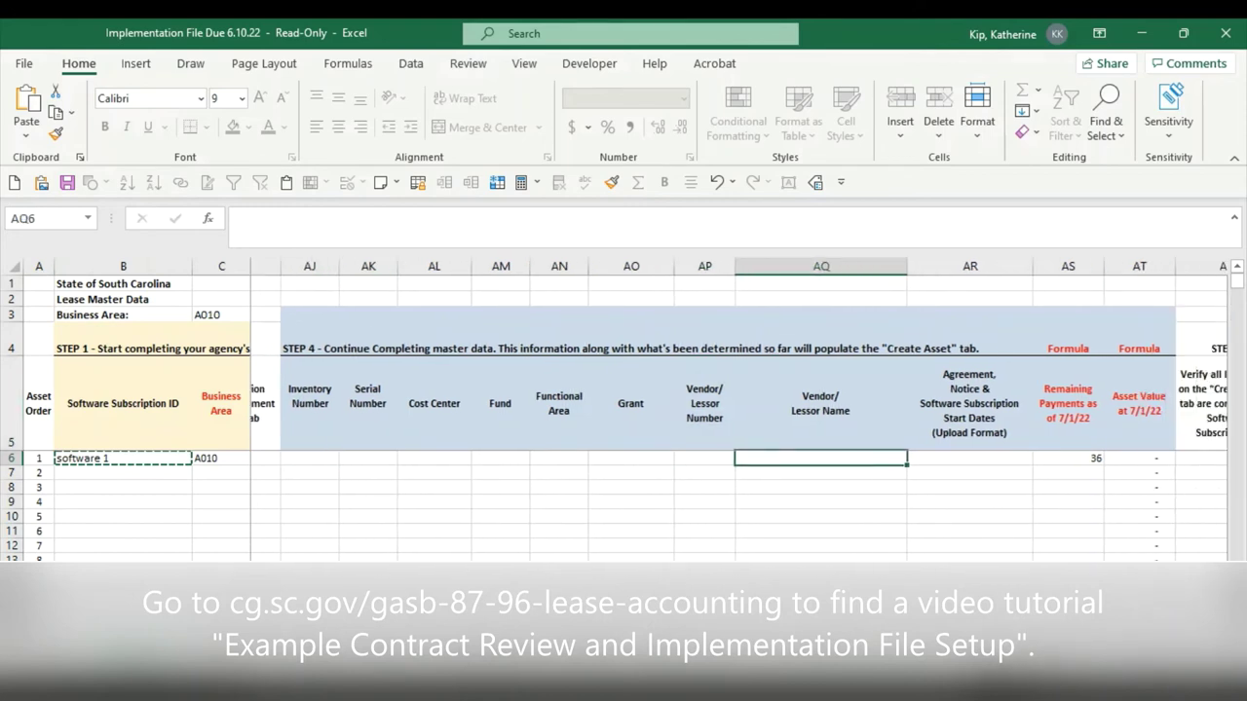
{"action": "scroll", "coordinate": [1027, 475], "scroll_direction": "left", "scroll_amount": 1}
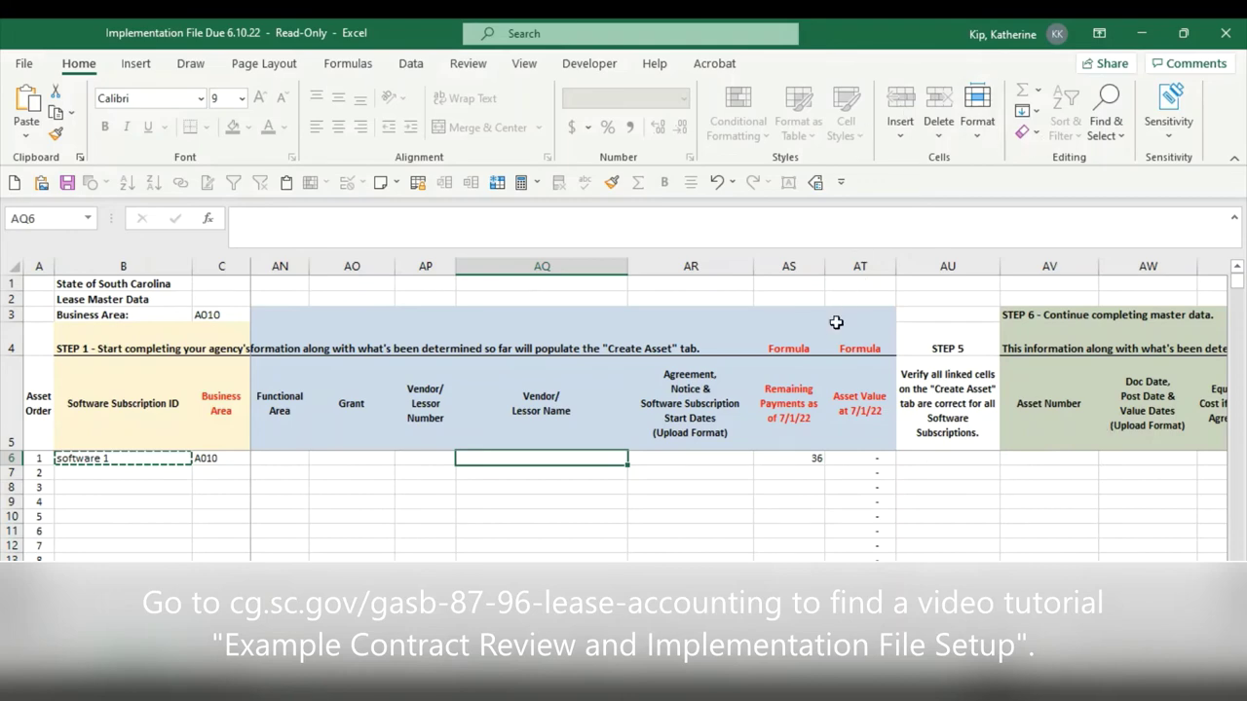
Step: Revisit the start of the master data and the payment schedule, and switch to the GASB 96 Basic Overview Communication document in Word
{"action": "scroll", "coordinate": [470, 527], "scroll_direction": "left", "scroll_amount": 15}
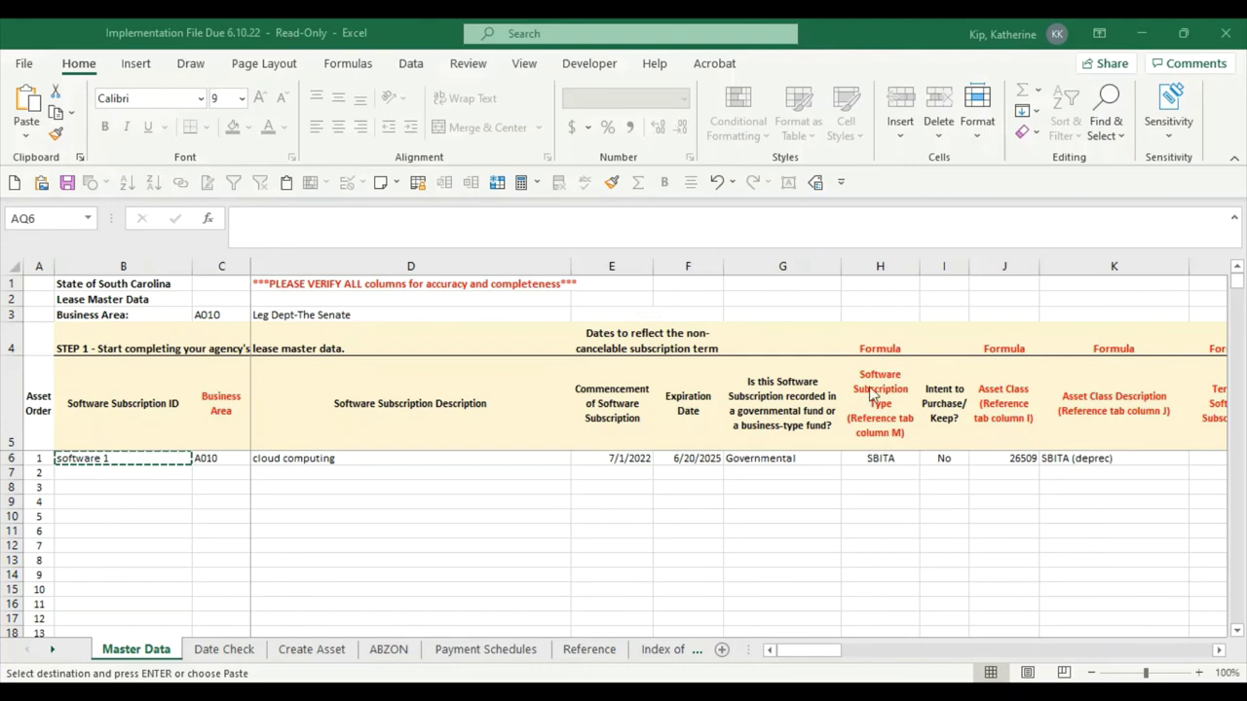
{"action": "key", "text": "Return"}
{"action": "left_click", "coordinate": [518, 657]}
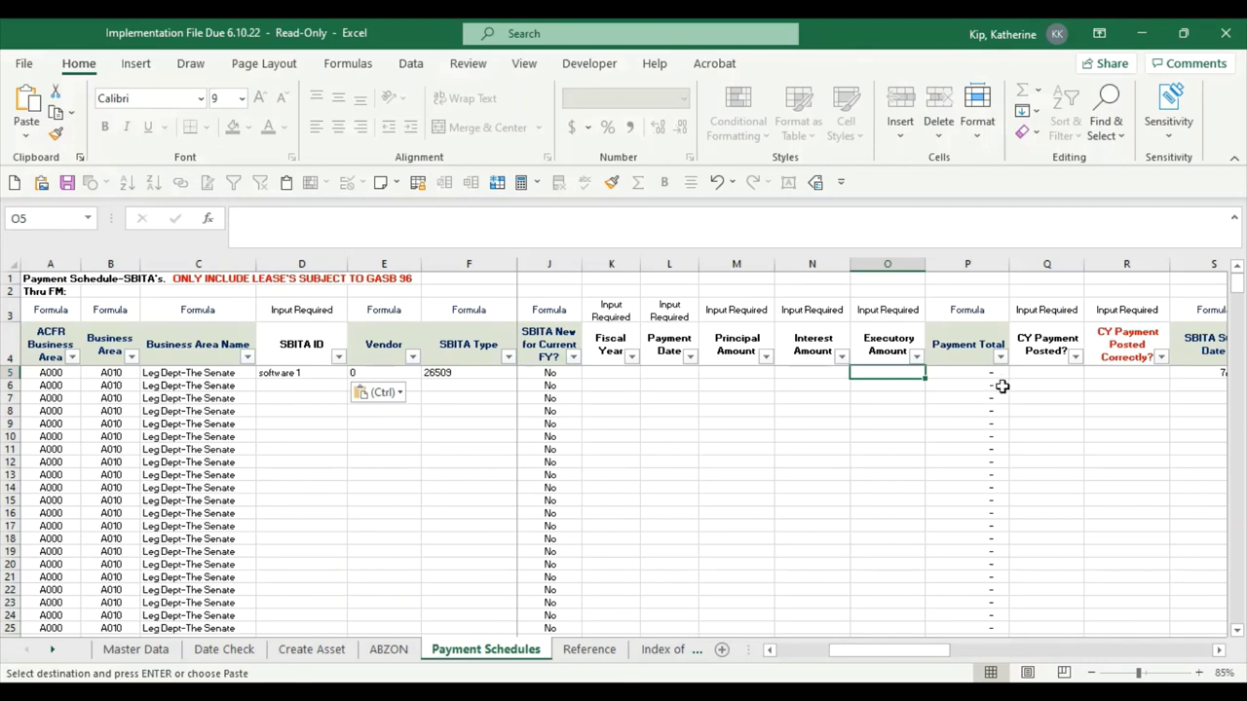
{"action": "left_click", "coordinate": [757, 682]}
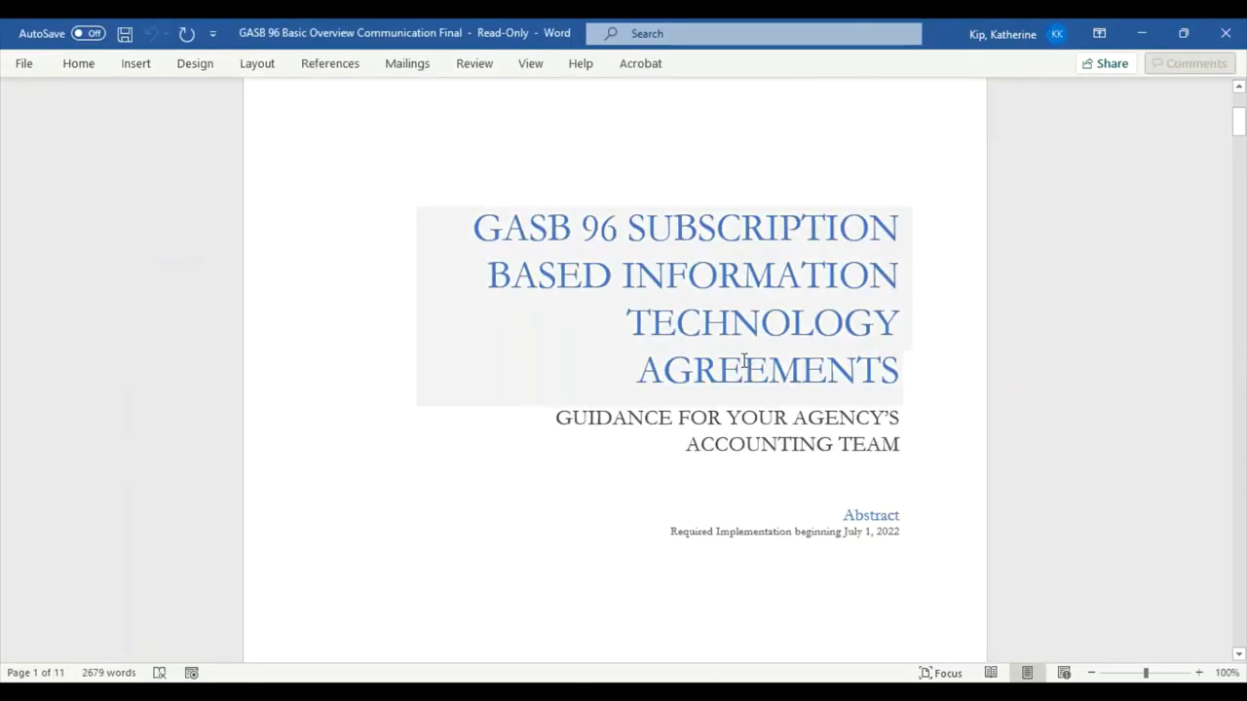